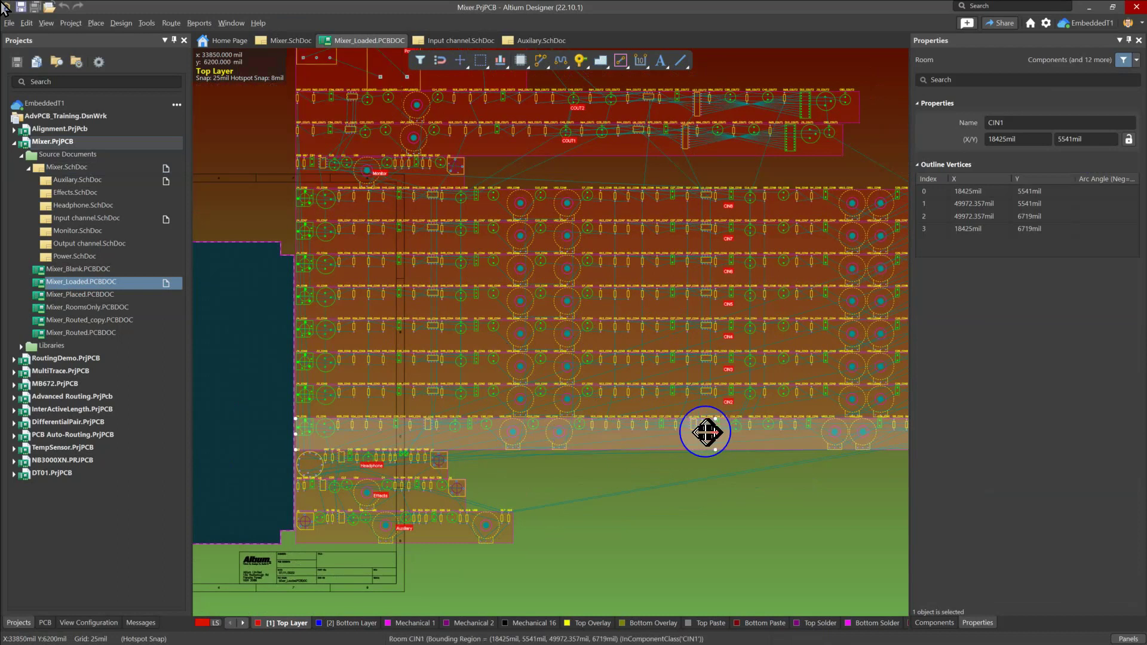
# Compare the CIN rooms on the PCB with the repeated input channel symbol in Mixer.SchDoc and the circuit in Input channel.SchDoc.
pyautogui.keyDown('ctrl'); pyautogui.scroll(1, 708, 438); pyautogui.keyUp('ctrl')
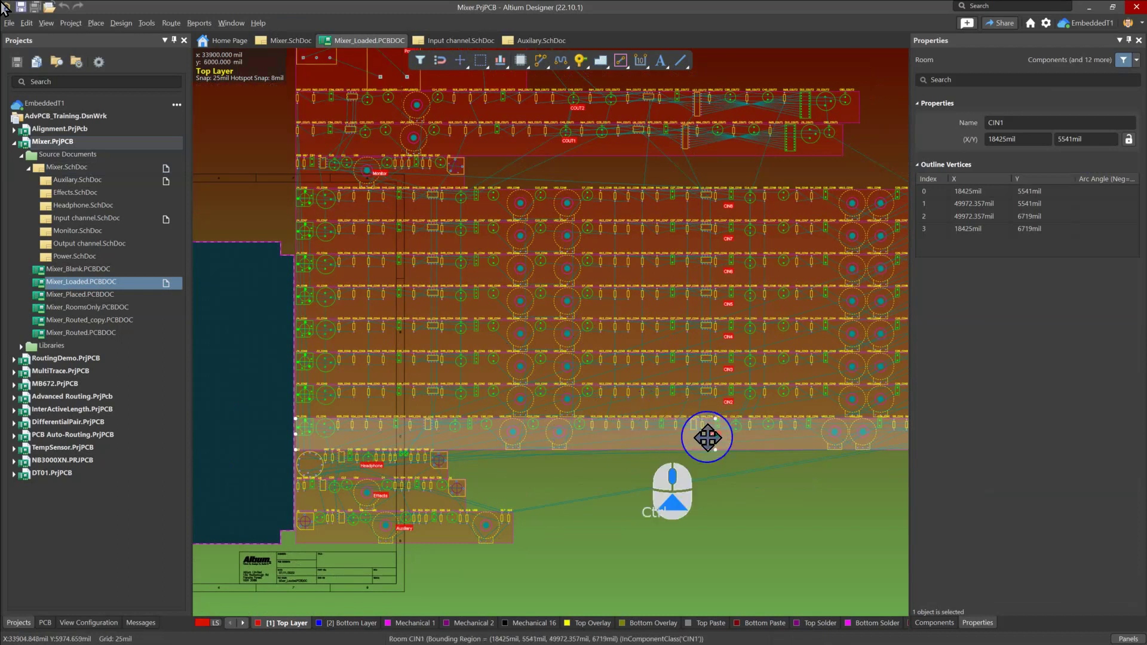
pyautogui.keyDown('ctrl'); pyautogui.scroll(2, 580, 411); pyautogui.keyUp('ctrl')
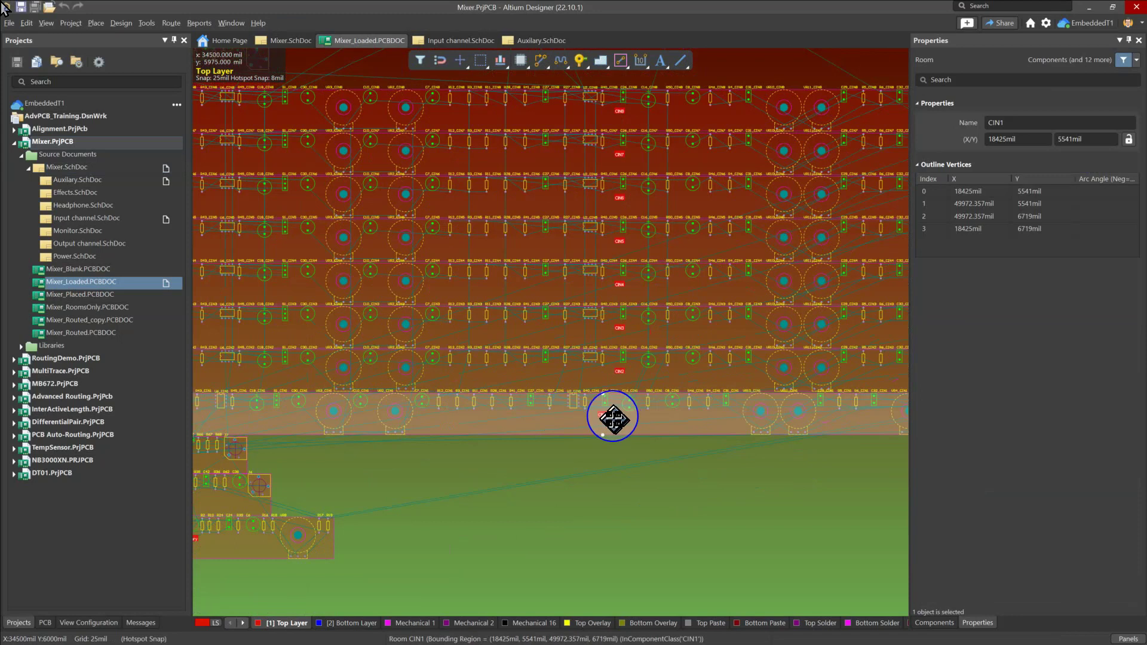
pyautogui.scroll(2, 611, 409)
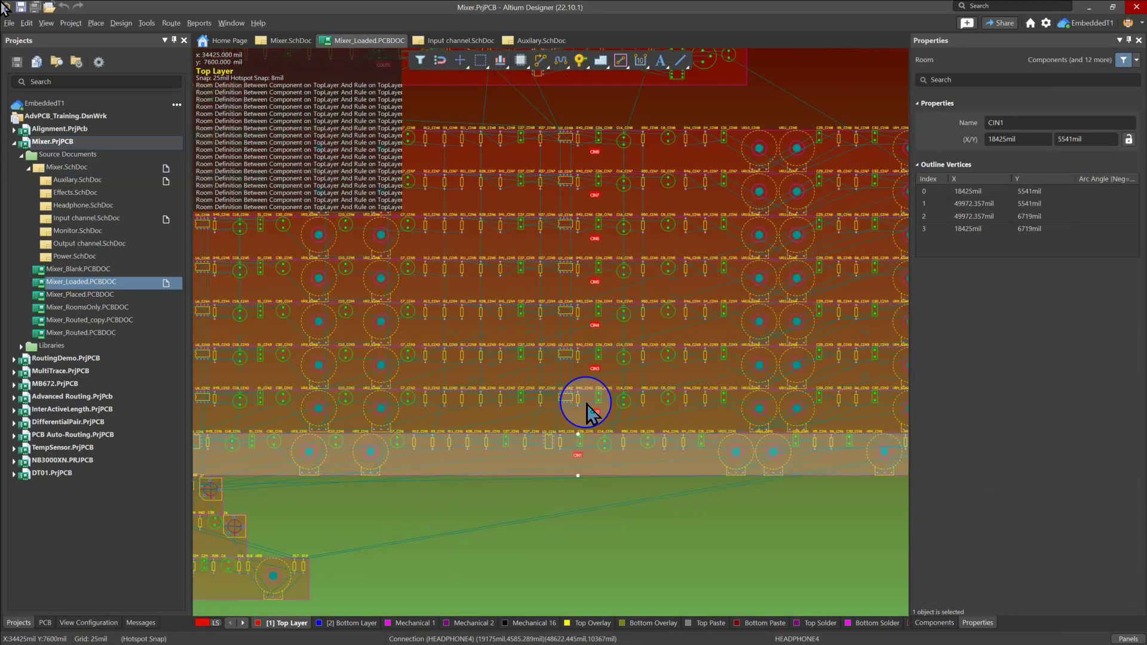
pyautogui.moveTo(562, 412)
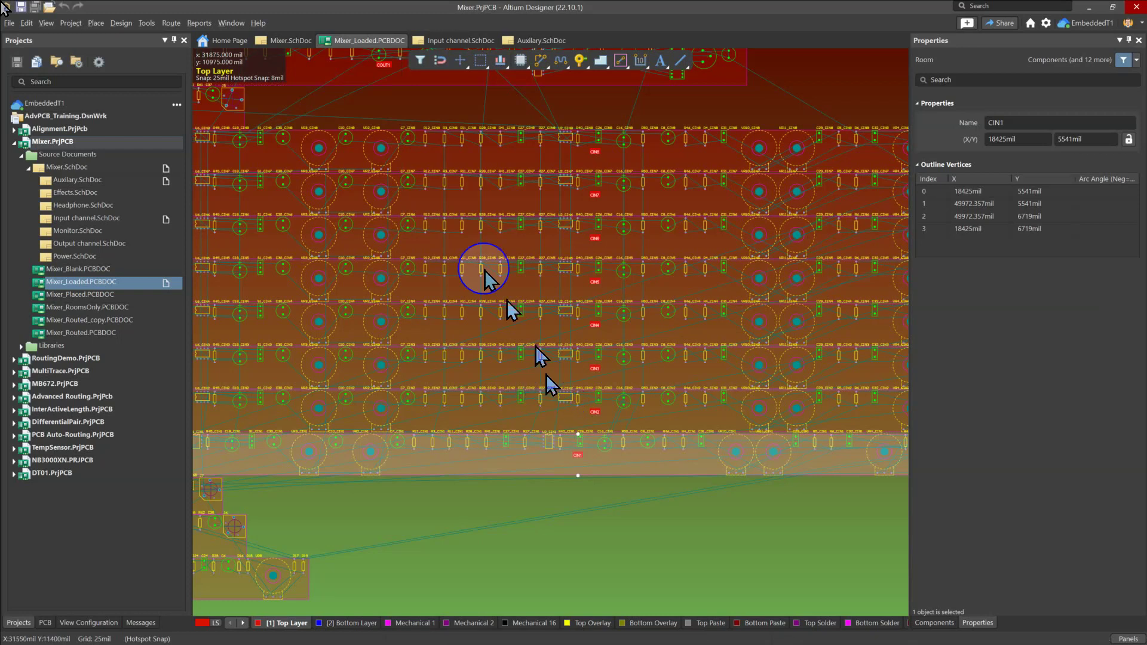
pyautogui.click(292, 40)
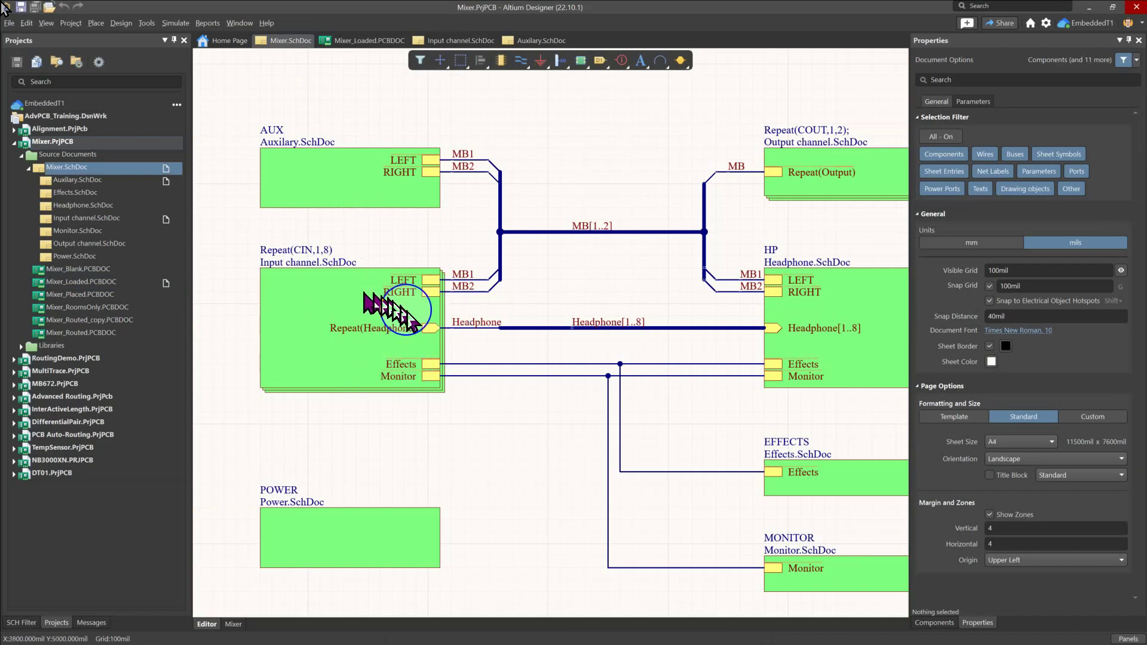
pyautogui.moveTo(423, 365)
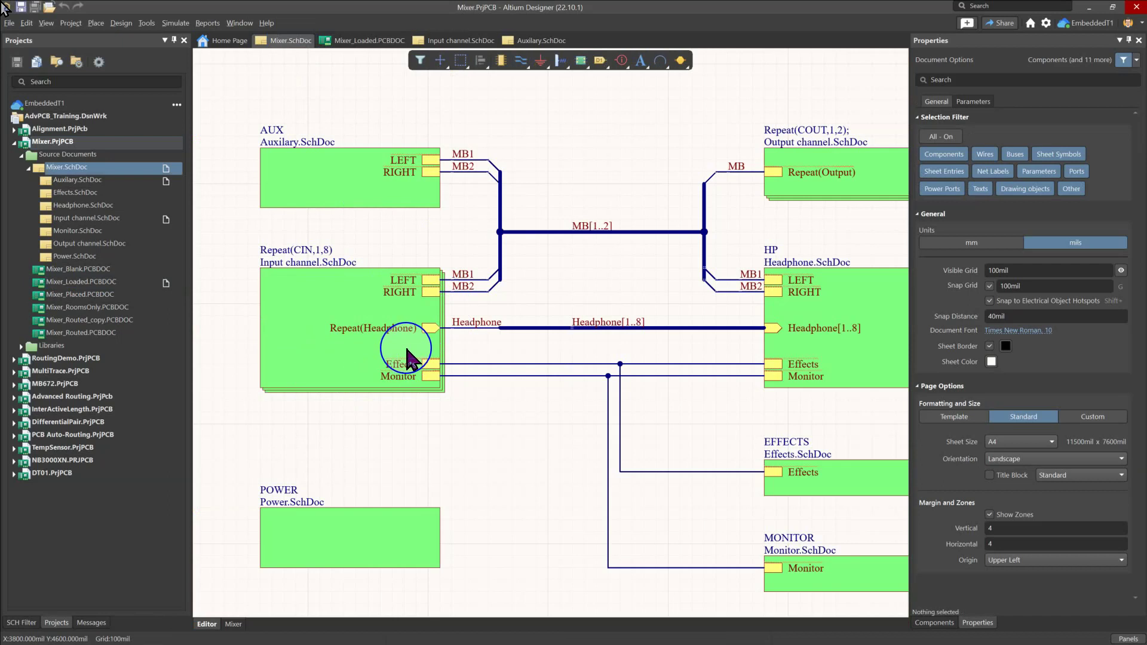
pyautogui.click(470, 40)
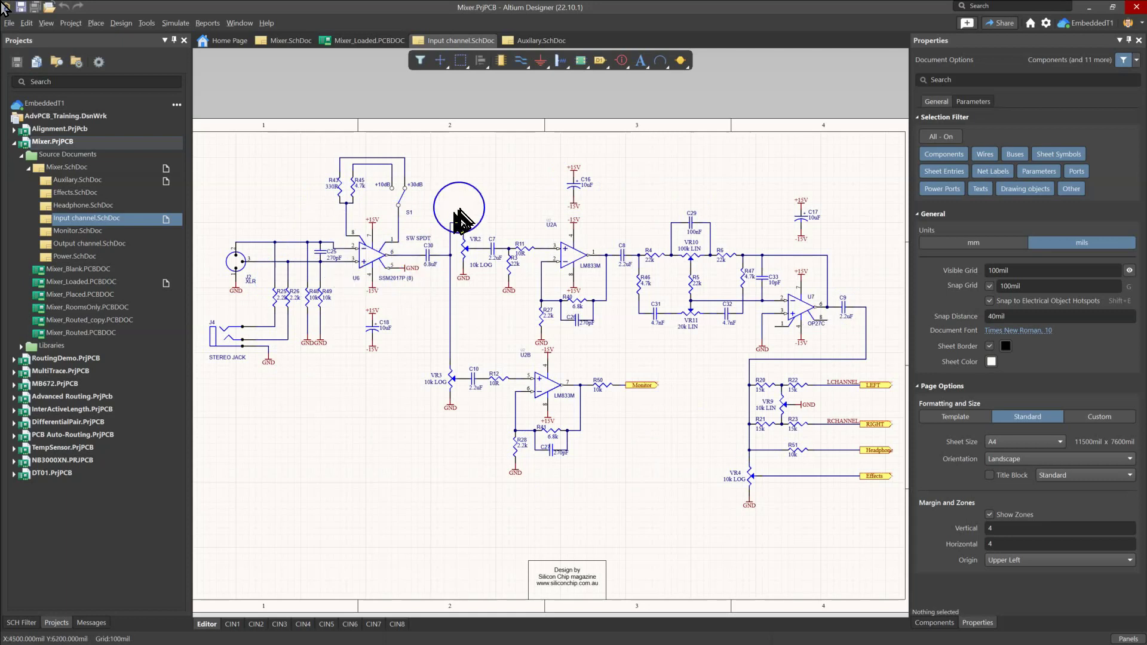
pyautogui.click(376, 42)
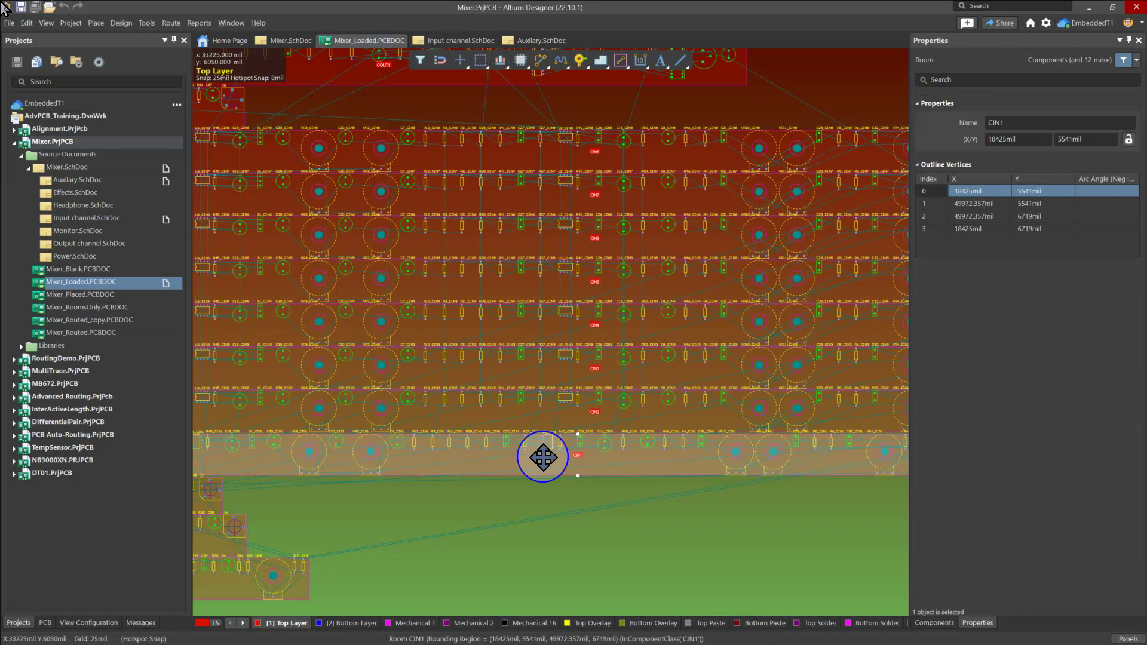
# Examine how the CIN1 to CIN8 rooms and their components are laid out beside the board outline.
pyautogui.keyDown('ctrl'); pyautogui.scroll(-5, 511, 487); pyautogui.keyUp('ctrl')
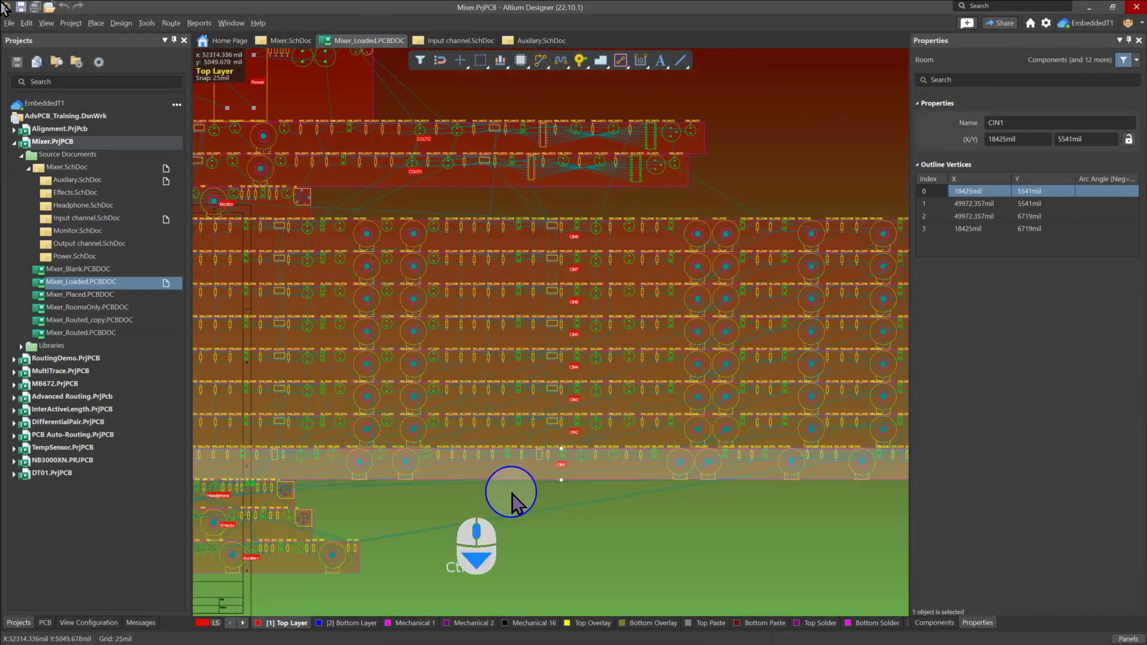
pyautogui.click(591, 465)
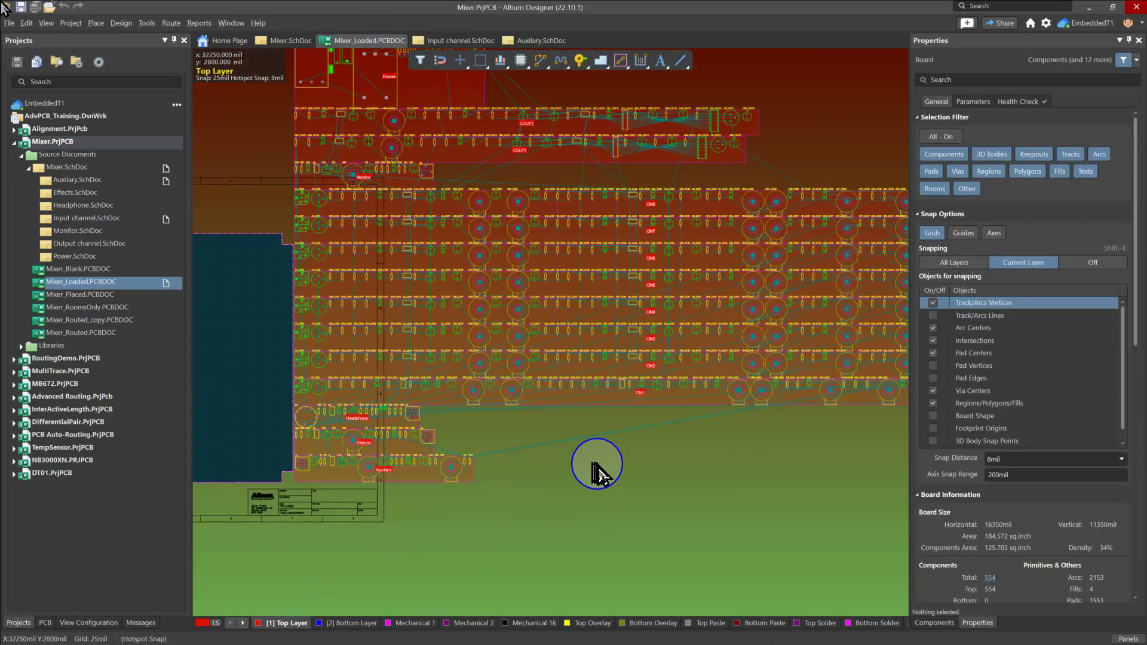
pyautogui.keyDown('ctrl'); pyautogui.scroll(3, 663, 411); pyautogui.keyUp('ctrl')
pyautogui.keyDown('ctrl'); pyautogui.scroll(1, 662, 411); pyautogui.keyUp('ctrl')
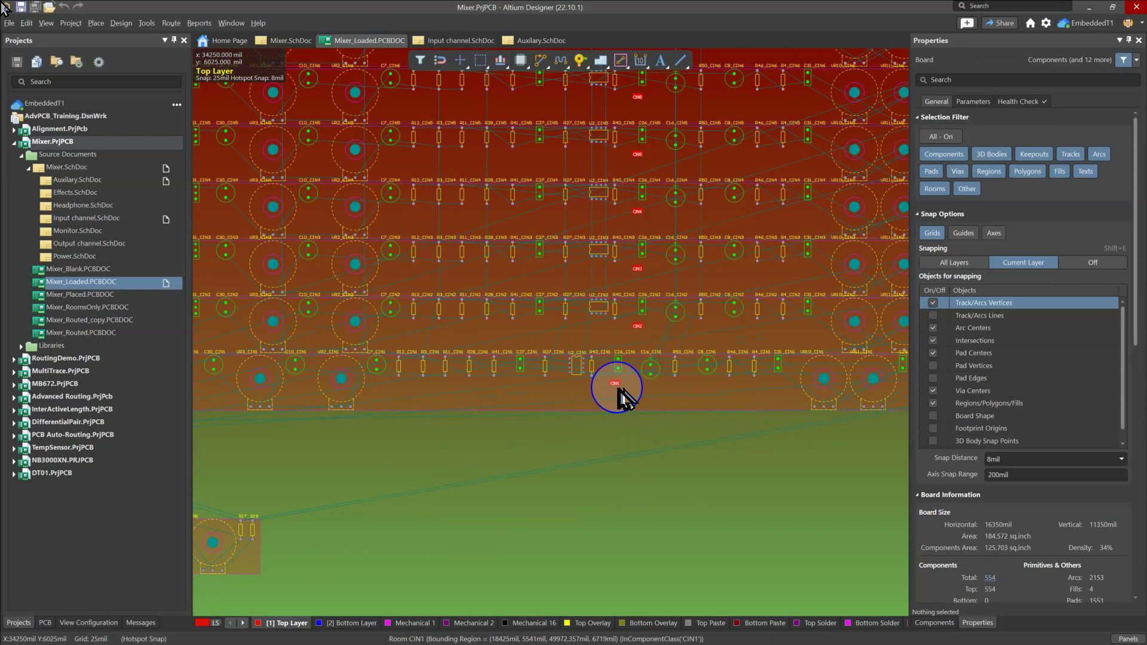
pyautogui.scroll(5, 618, 335)
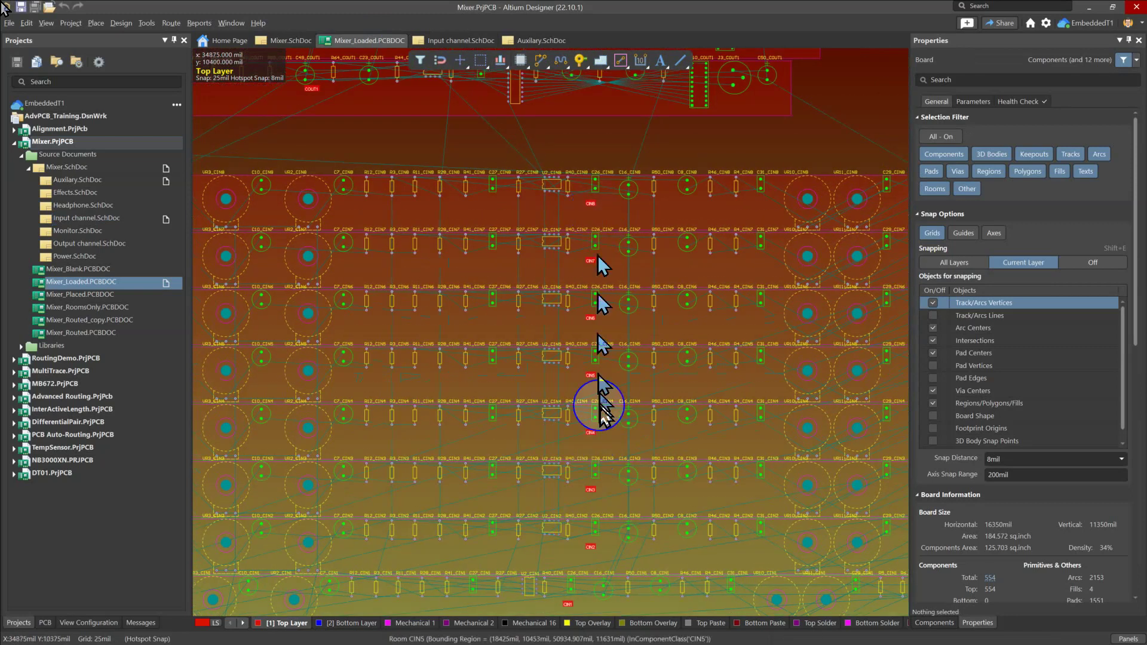
pyautogui.moveTo(597, 410); pyautogui.dragTo(512, 387, button='right')
pyautogui.keyDown('ctrl'); pyautogui.scroll(-2, 443, 353); pyautogui.keyUp('ctrl')
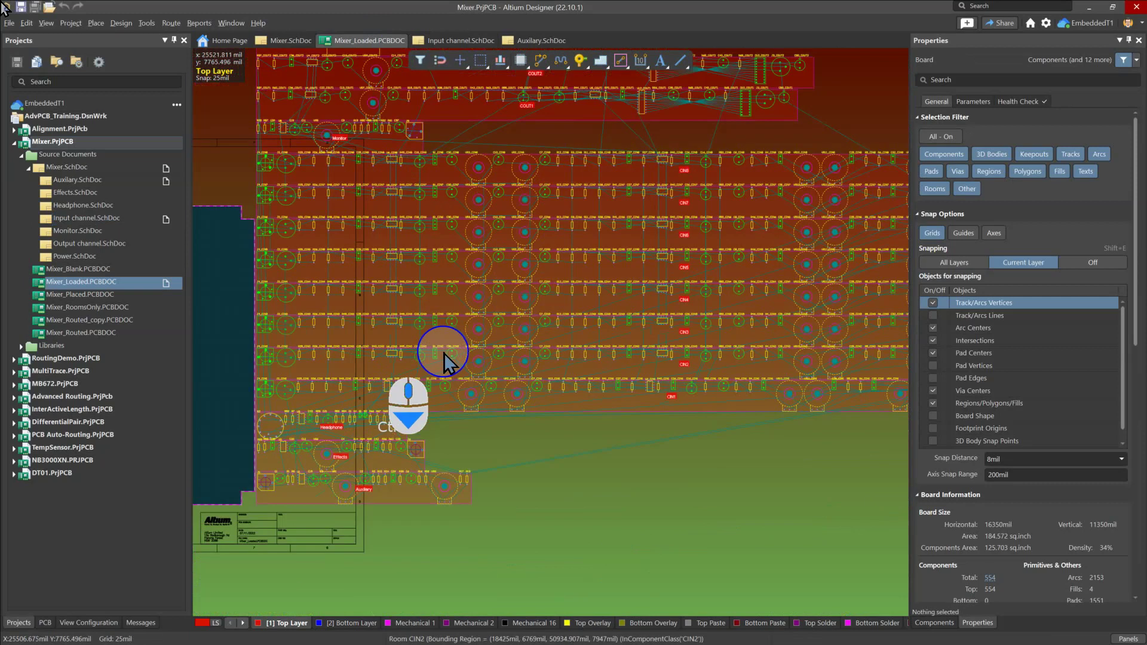
pyautogui.moveTo(444, 353); pyautogui.dragTo(585, 377, button='right')
# Allow room CIN1 to move with its no-net and locked objects, and suppress that question until the next PCB session.
pyautogui.click(657, 428)
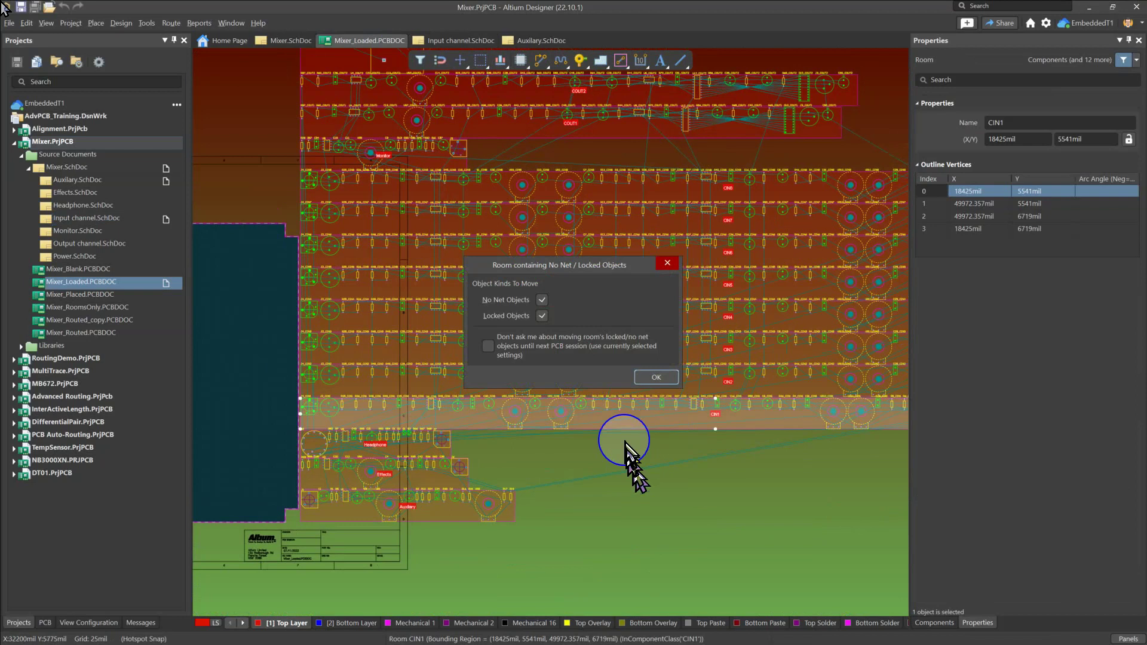
pyautogui.click(489, 347)
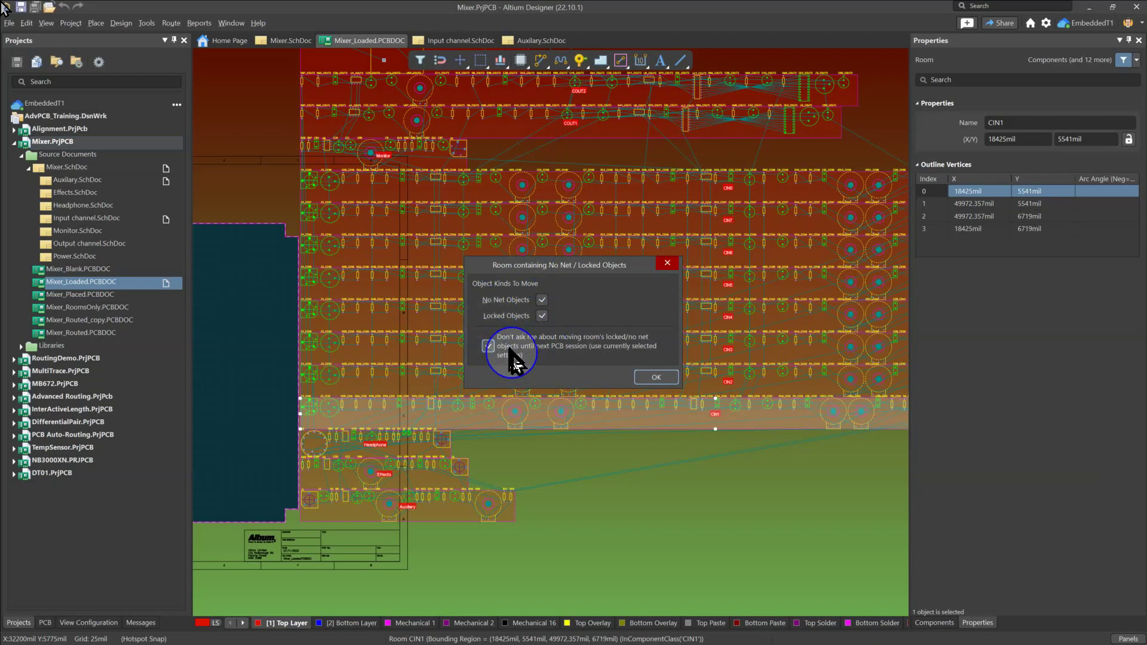
pyautogui.click(651, 378)
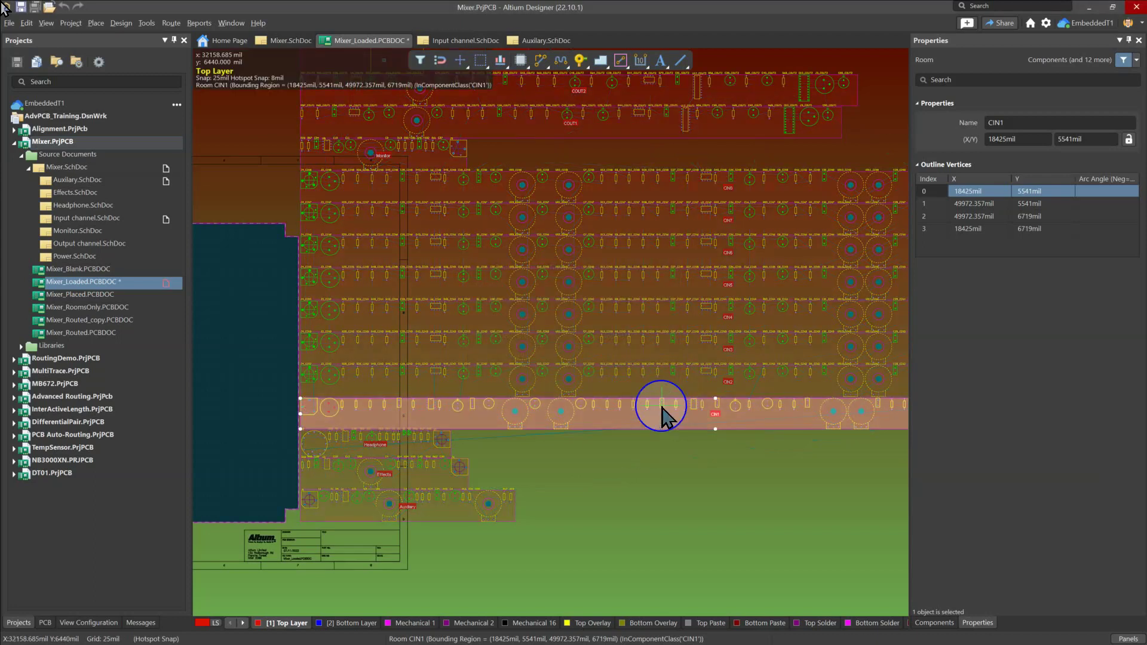
# Move room CIN1 slightly below the stack of other CIN rooms.
pyautogui.moveTo(662, 408)
pyautogui.mouseDown()
pyautogui.moveTo(622, 445)
pyautogui.moveTo(582, 450)
pyautogui.moveTo(582, 432)
pyautogui.moveTo(653, 427)
pyautogui.mouseUp()
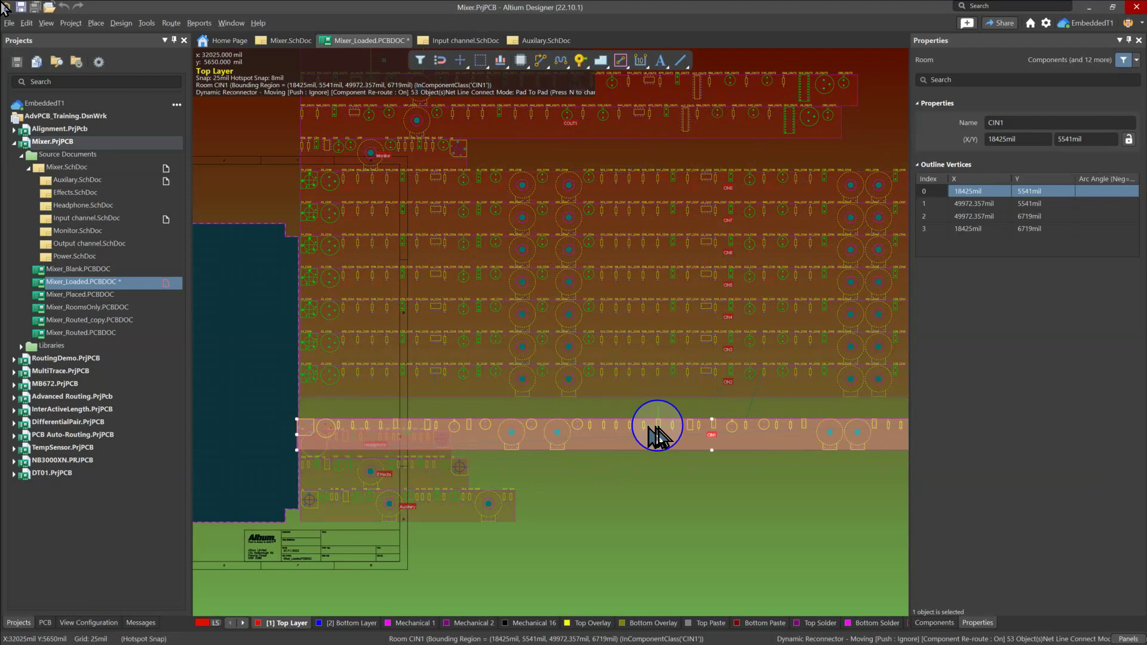
pyautogui.press('Escape')
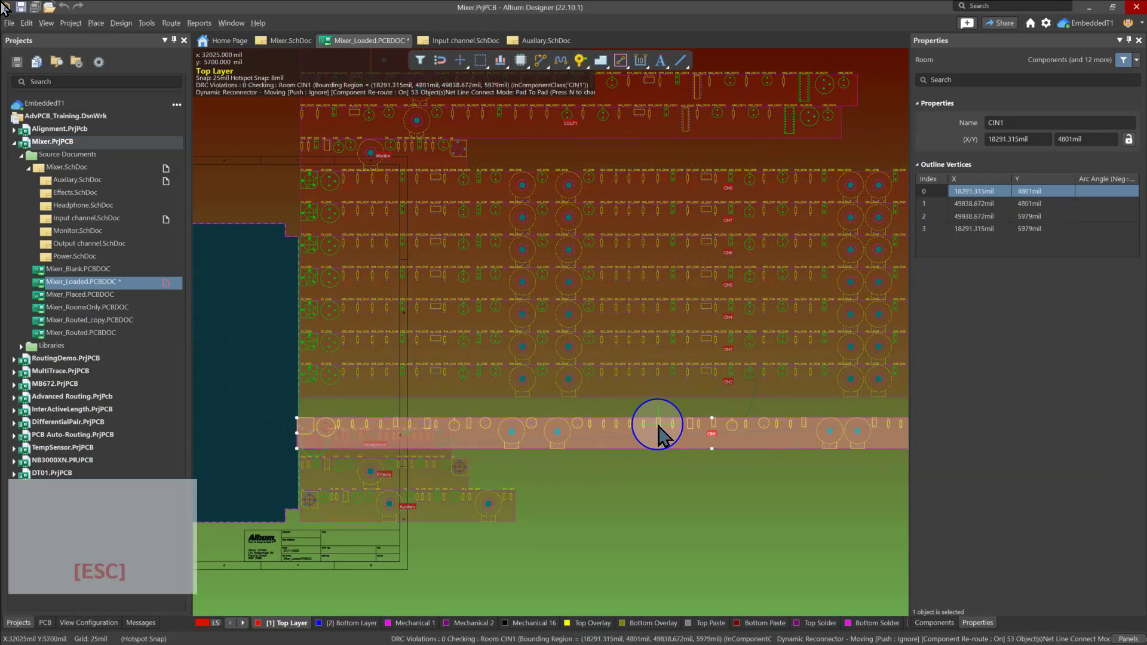
pyautogui.moveTo(642, 423); pyautogui.dragTo(651, 445)
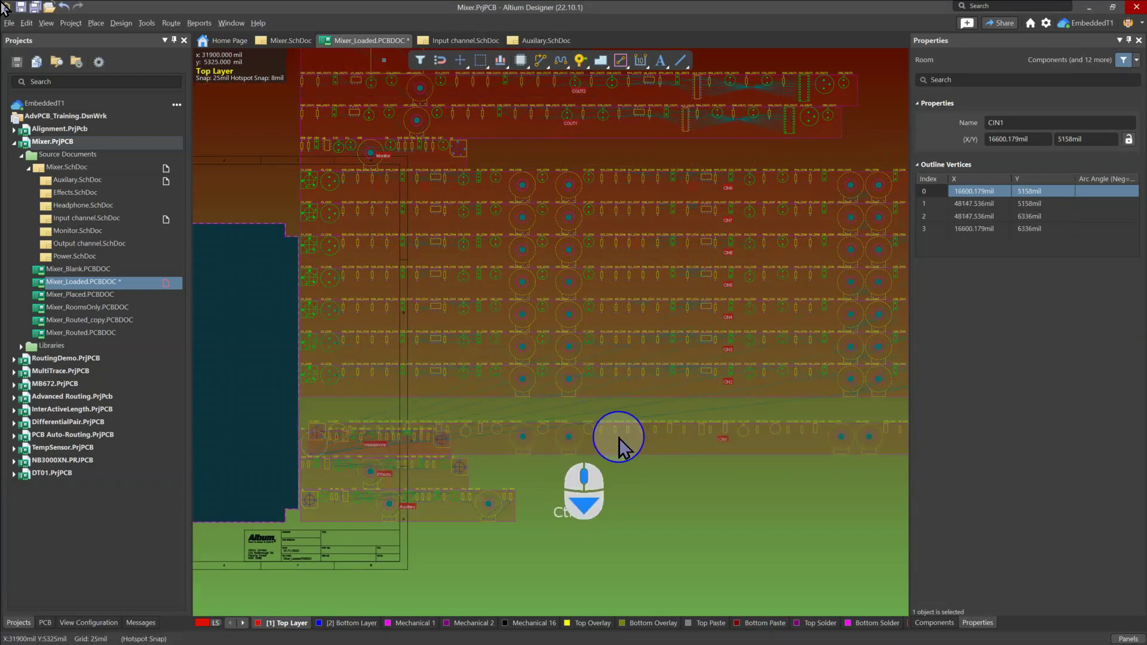
# Move room CIN1 onto the left part of the board and rotate it 90 degrees so it stands vertically.
pyautogui.keyDown('ctrl'); pyautogui.scroll(-3, 551, 423); pyautogui.keyUp('ctrl')
pyautogui.moveTo(550, 464); pyautogui.dragTo(607, 478, button='right')
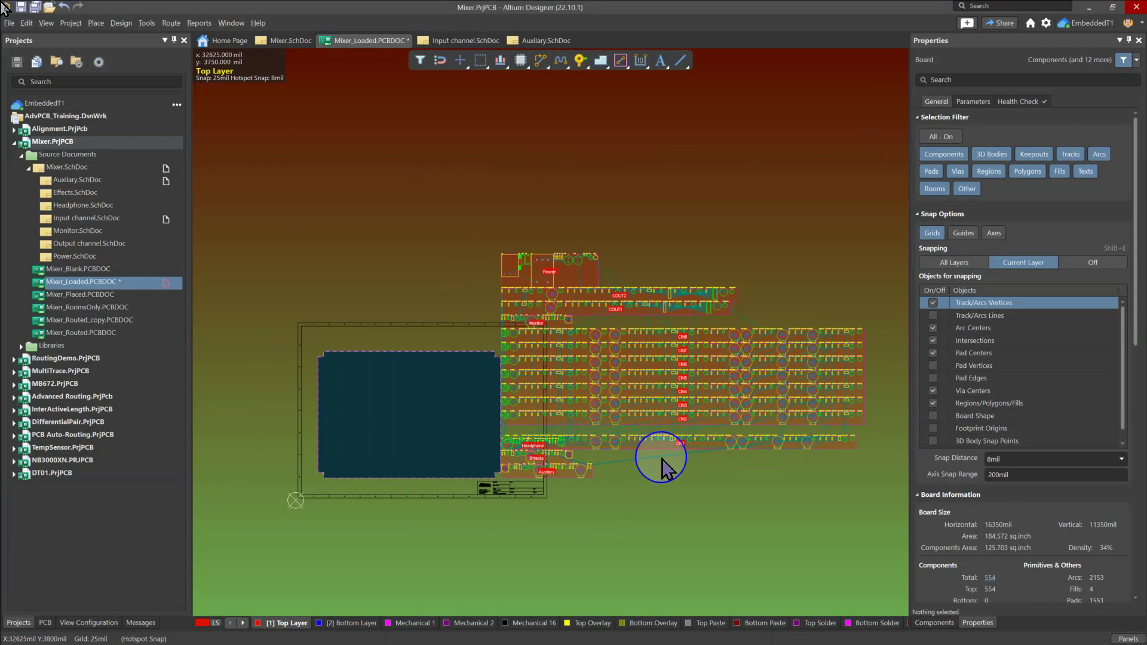
pyautogui.click(649, 449)
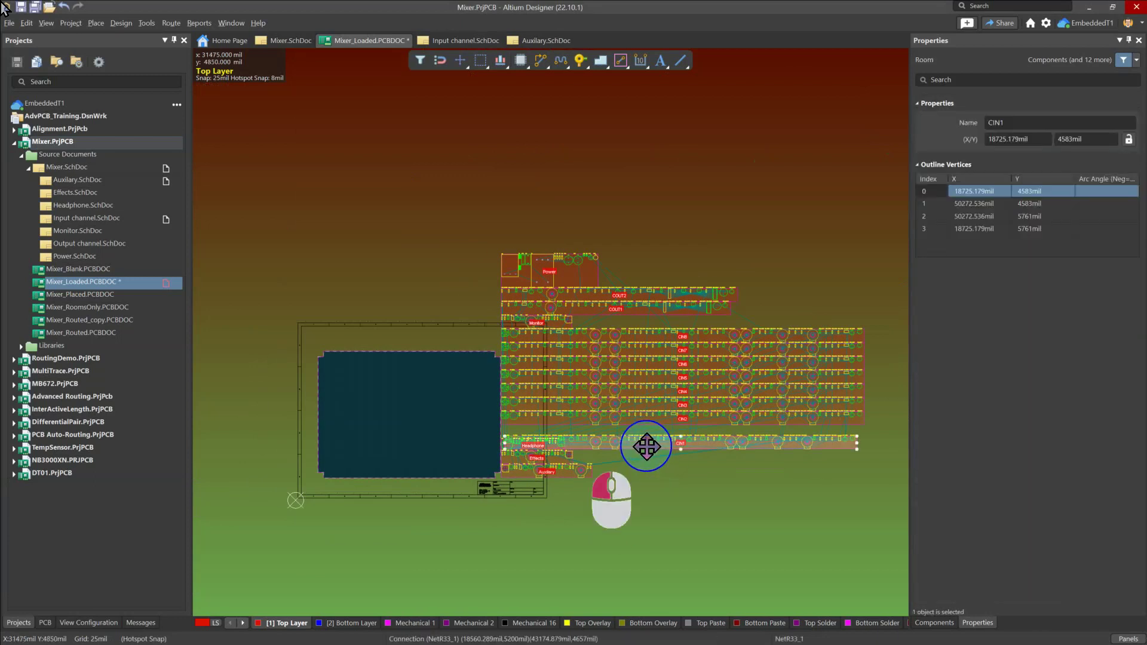
pyautogui.moveTo(646, 447); pyautogui.dragTo(345, 334)
pyautogui.press('space')
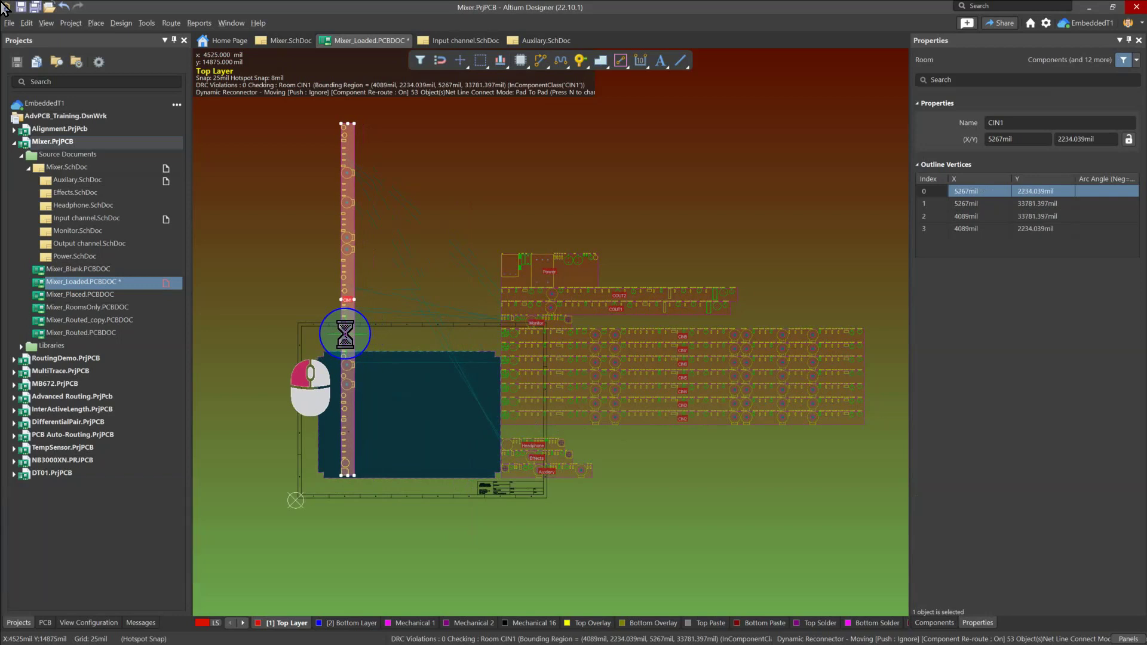
pyautogui.moveTo(345, 335); pyautogui.dragTo(345, 334)
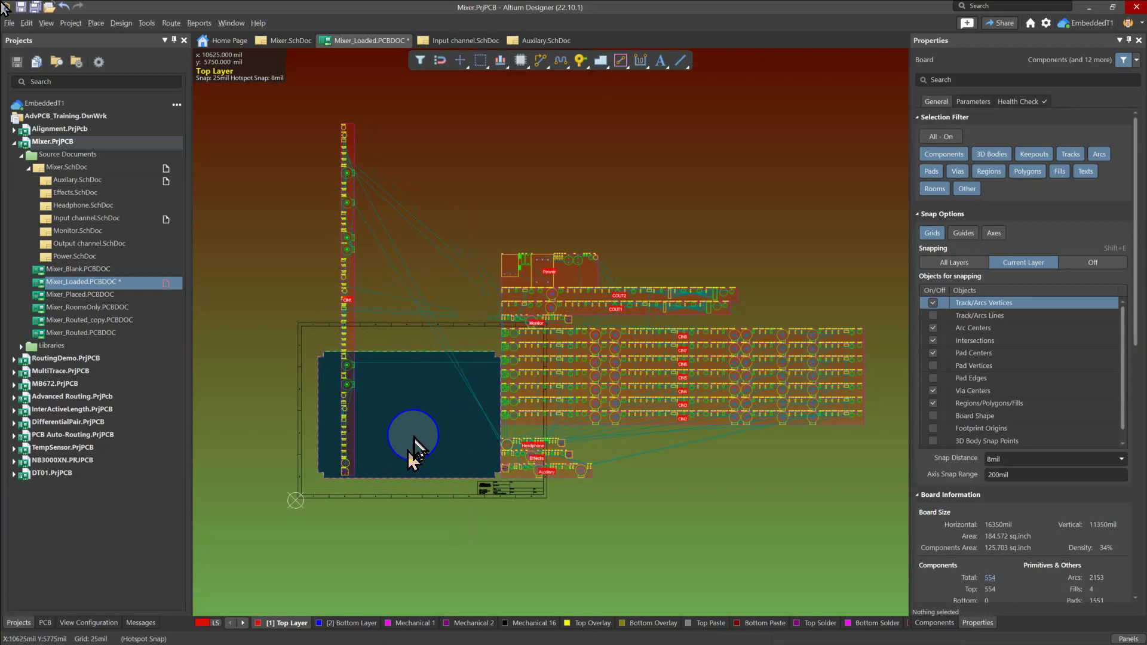
# Set the PCB snap grid to 100 Mil.
pyautogui.keyDown('ctrl'); pyautogui.scroll(4, 353, 444); pyautogui.keyUp('ctrl')
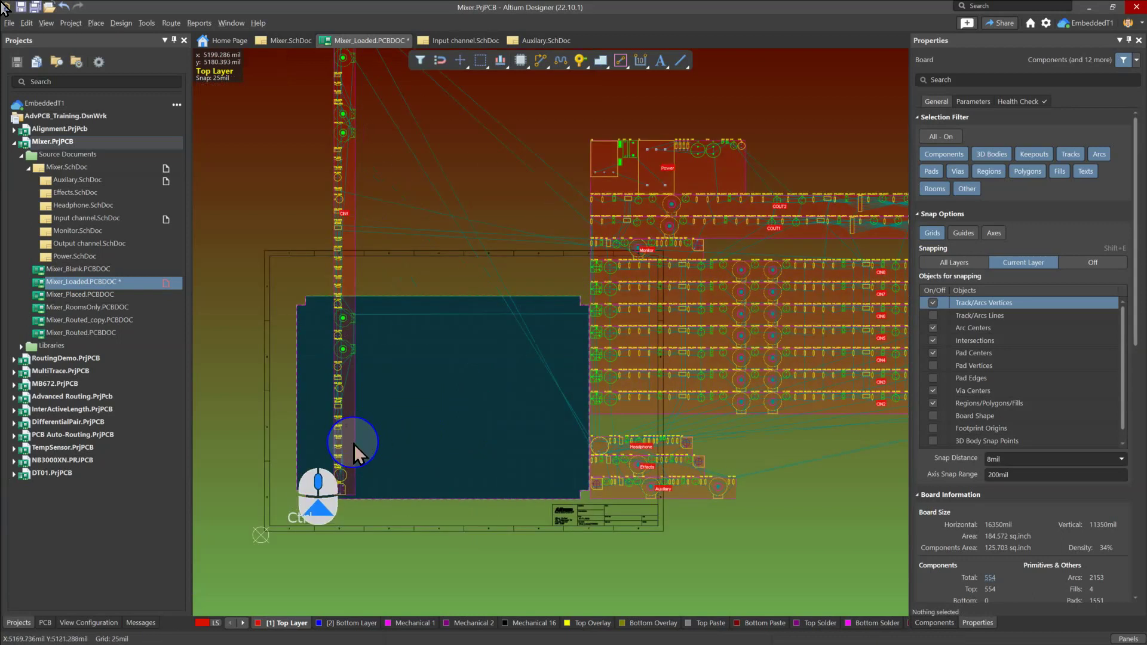
pyautogui.keyDown('ctrl'); pyautogui.scroll(3, 334, 310); pyautogui.keyUp('ctrl')
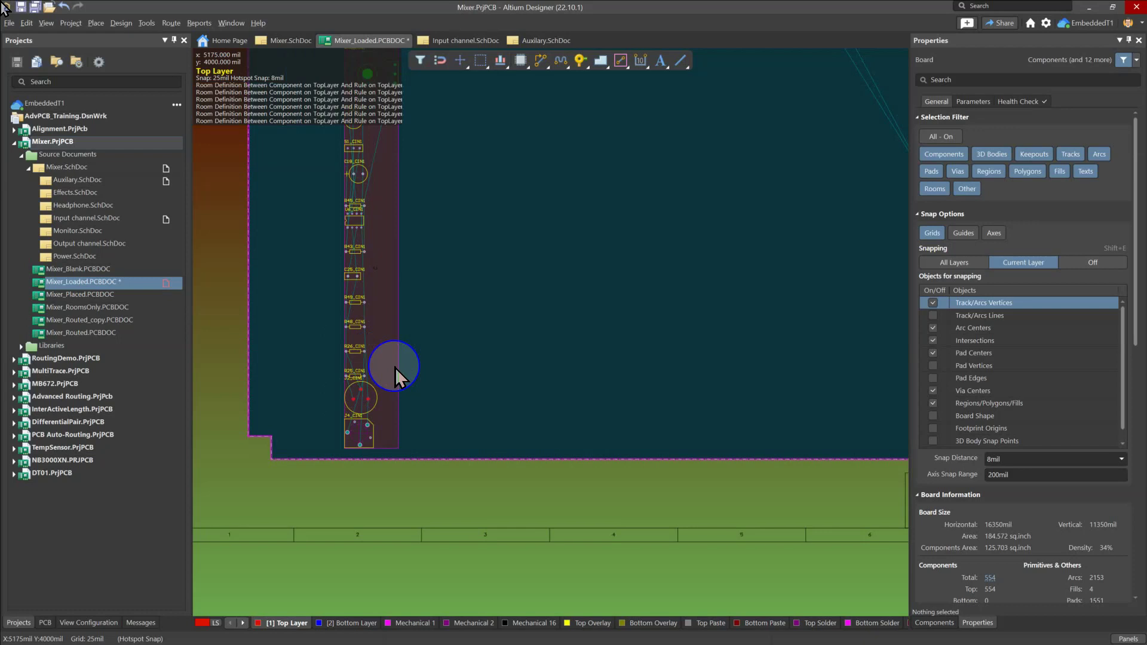
pyautogui.press('g')
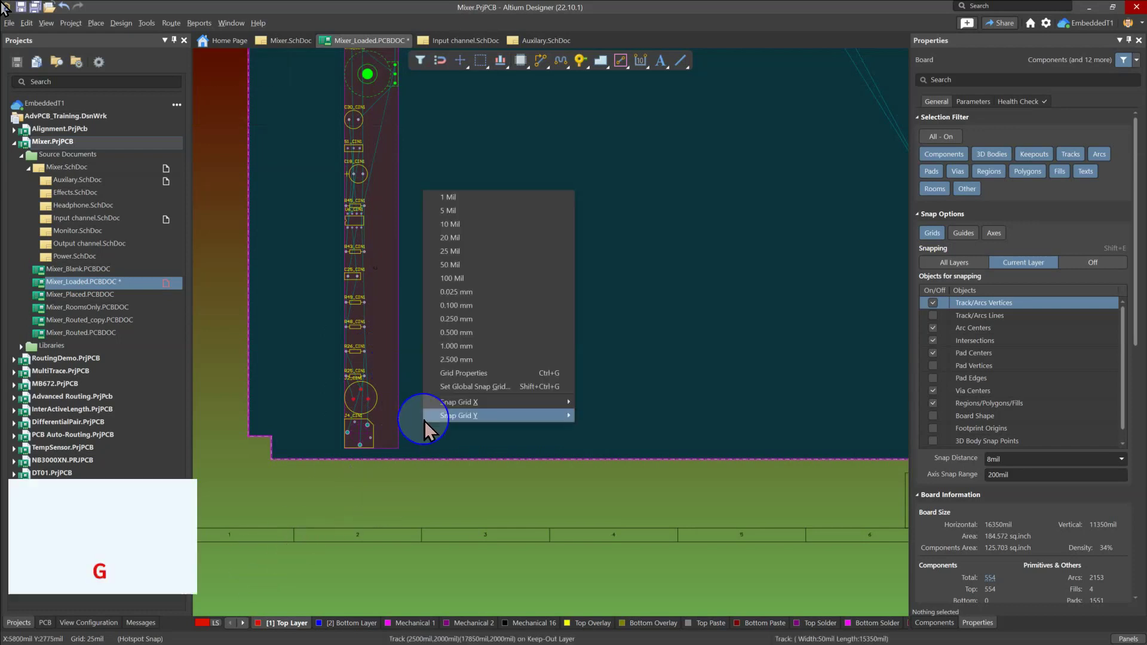
pyautogui.click(450, 280)
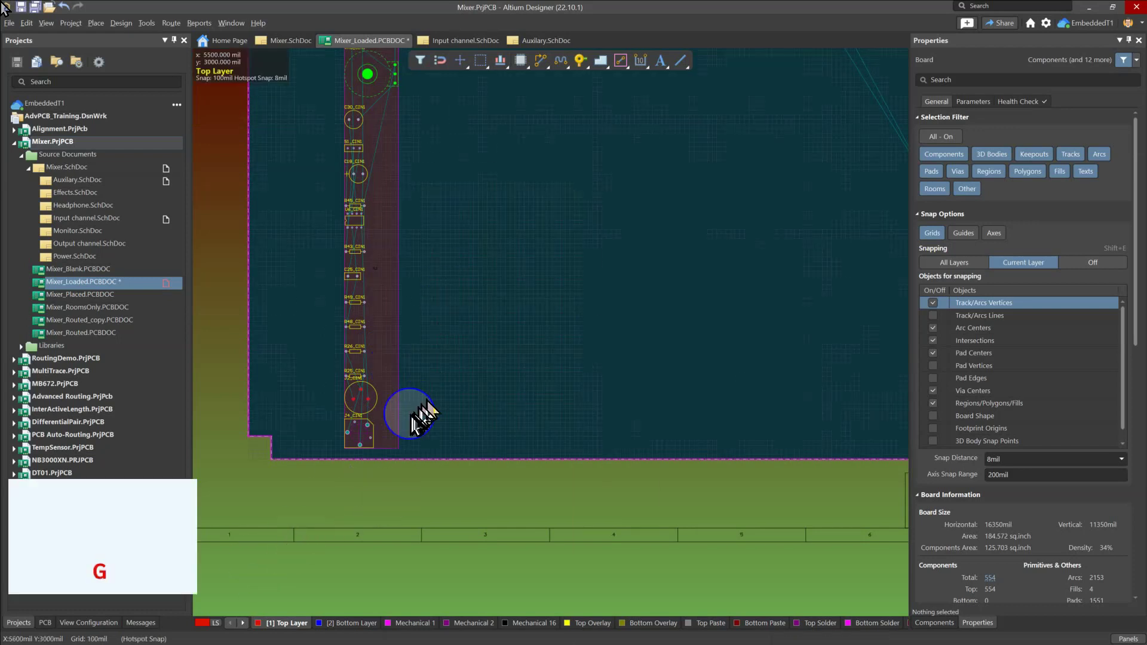
# Stretch the lower edge of room CIN1 down to the board's bottom edge at Y 2000mil.
pyautogui.keyDown('ctrl'); pyautogui.scroll(2, 405, 411); pyautogui.keyUp('ctrl')
pyautogui.click(394, 451)
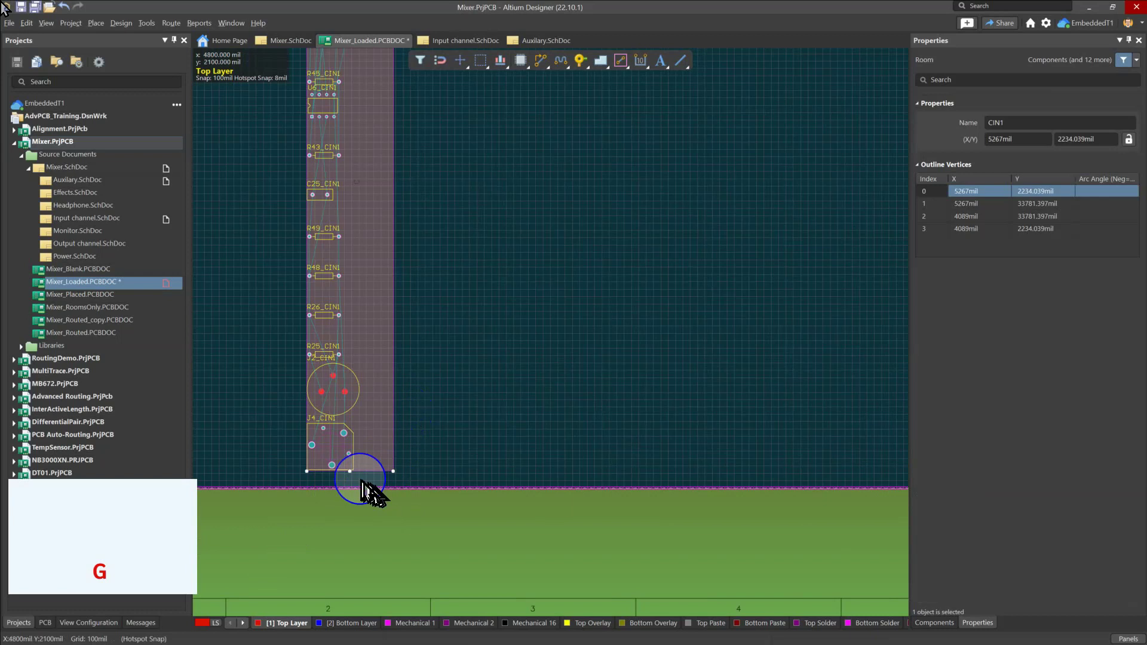
pyautogui.moveTo(349, 471); pyautogui.dragTo(357, 499)
pyautogui.keyDown('ctrl'); pyautogui.scroll(2, 351, 451); pyautogui.keyUp('ctrl')
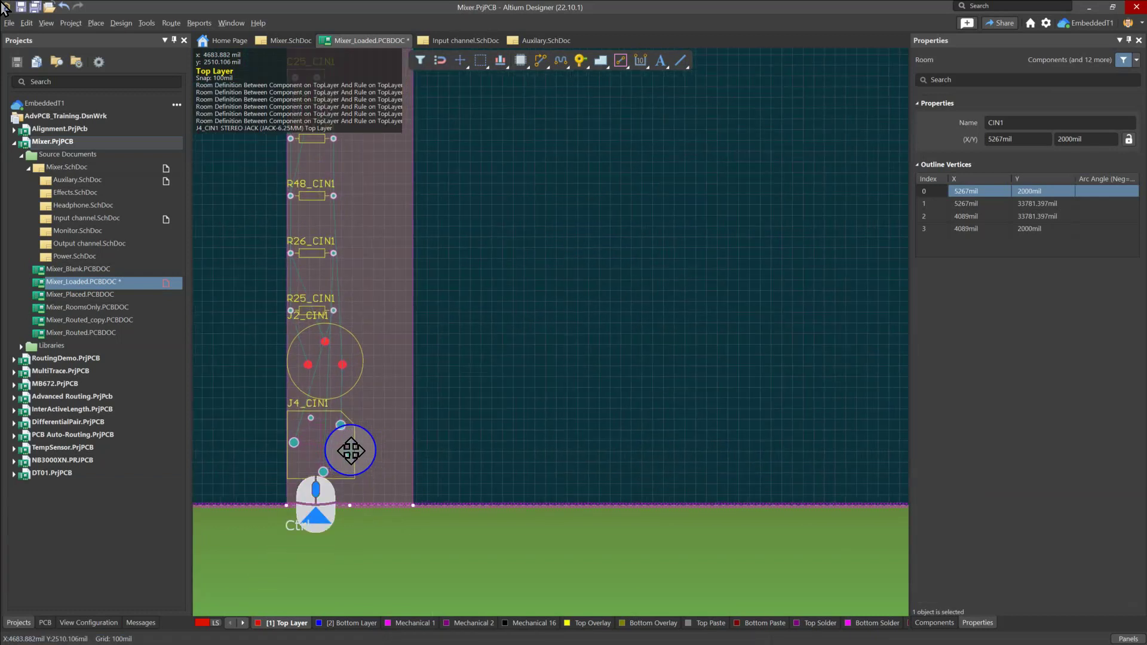
# Shorten room CIN1 by bringing its upper edge down to the board's top edge at Y 13300mil.
pyautogui.keyDown('ctrl'); pyautogui.scroll(-4, 373, 408); pyautogui.keyUp('ctrl')
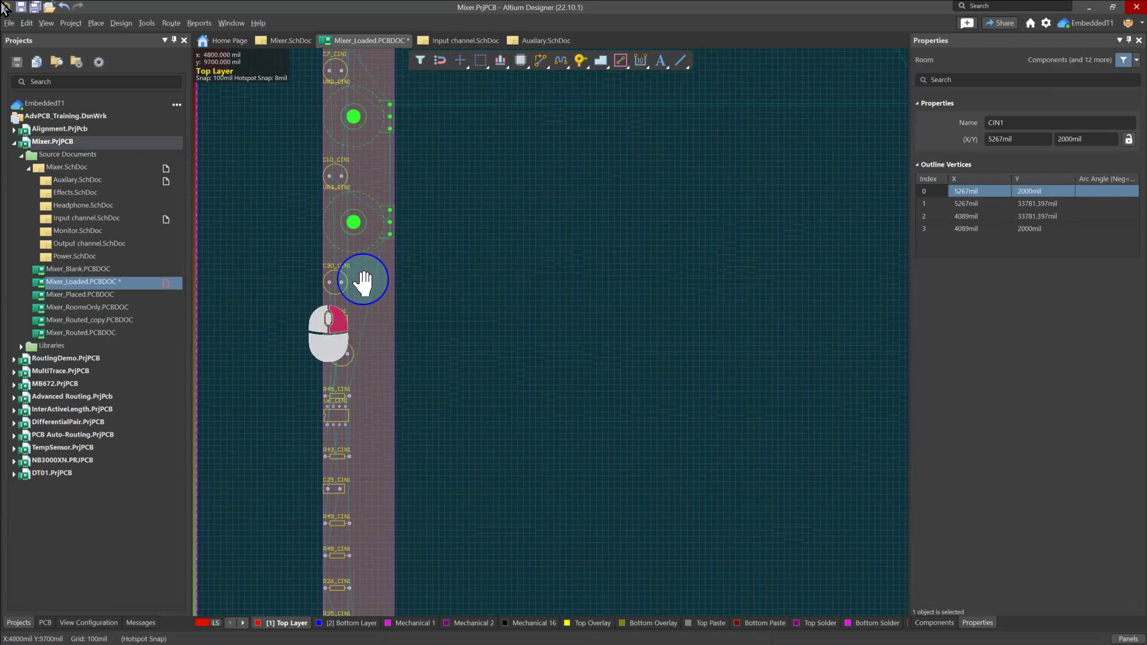
pyautogui.keyDown('ctrl'); pyautogui.scroll(-5, 344, 350); pyautogui.keyUp('ctrl')
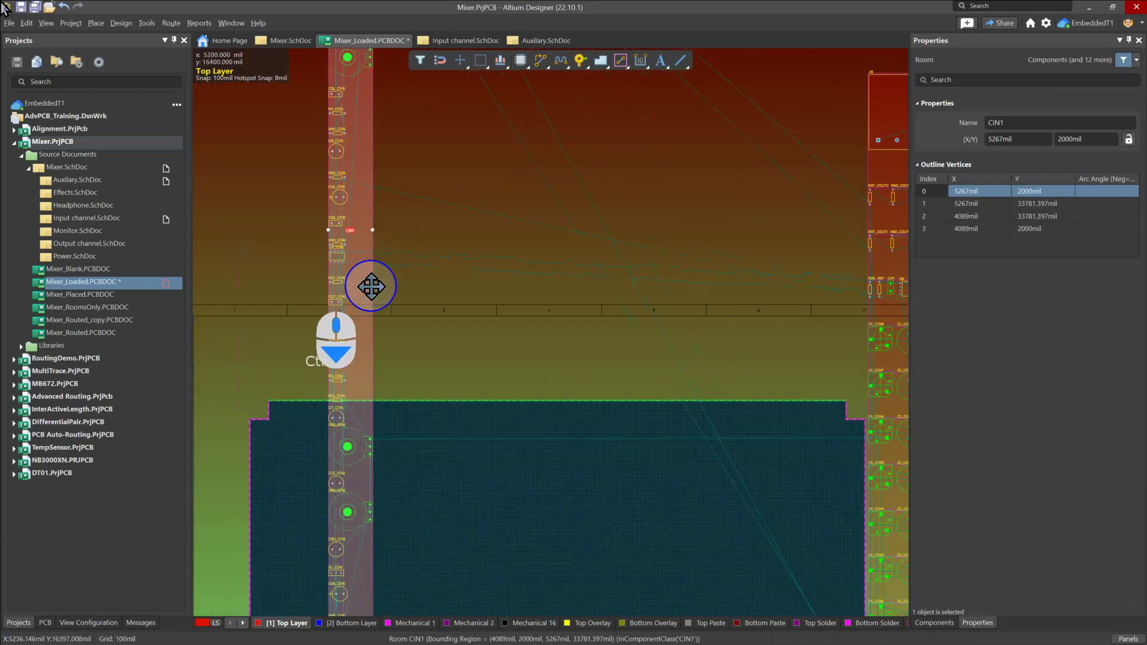
pyautogui.keyDown('ctrl'); pyautogui.scroll(-2, 397, 248); pyautogui.keyUp('ctrl')
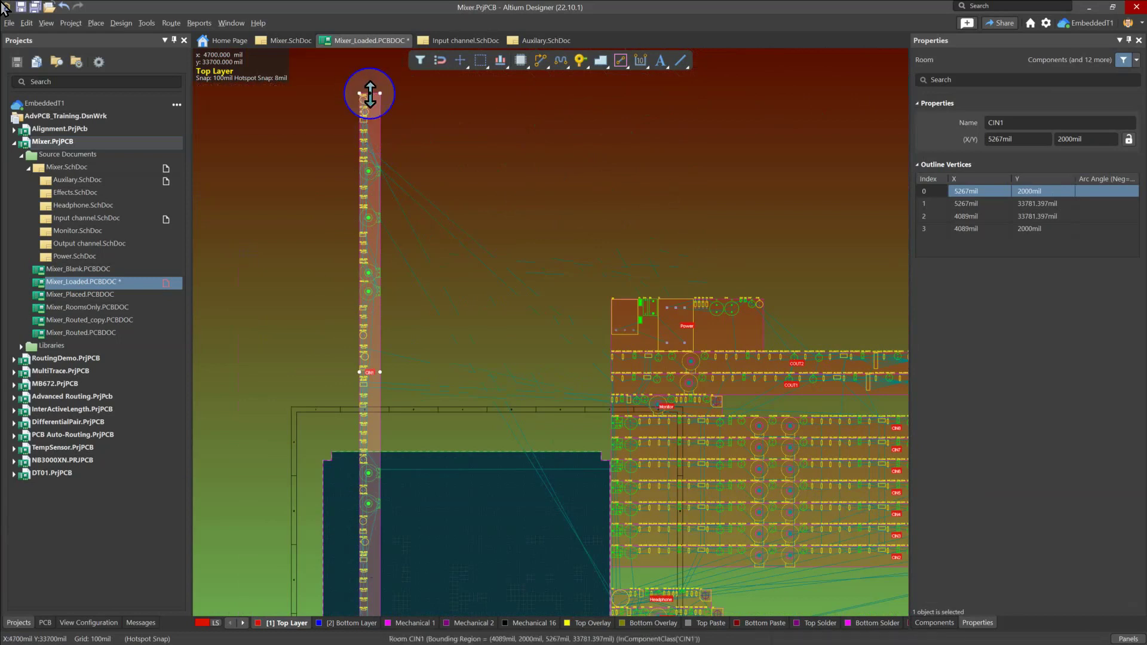
pyautogui.moveTo(371, 94); pyautogui.dragTo(374, 457)
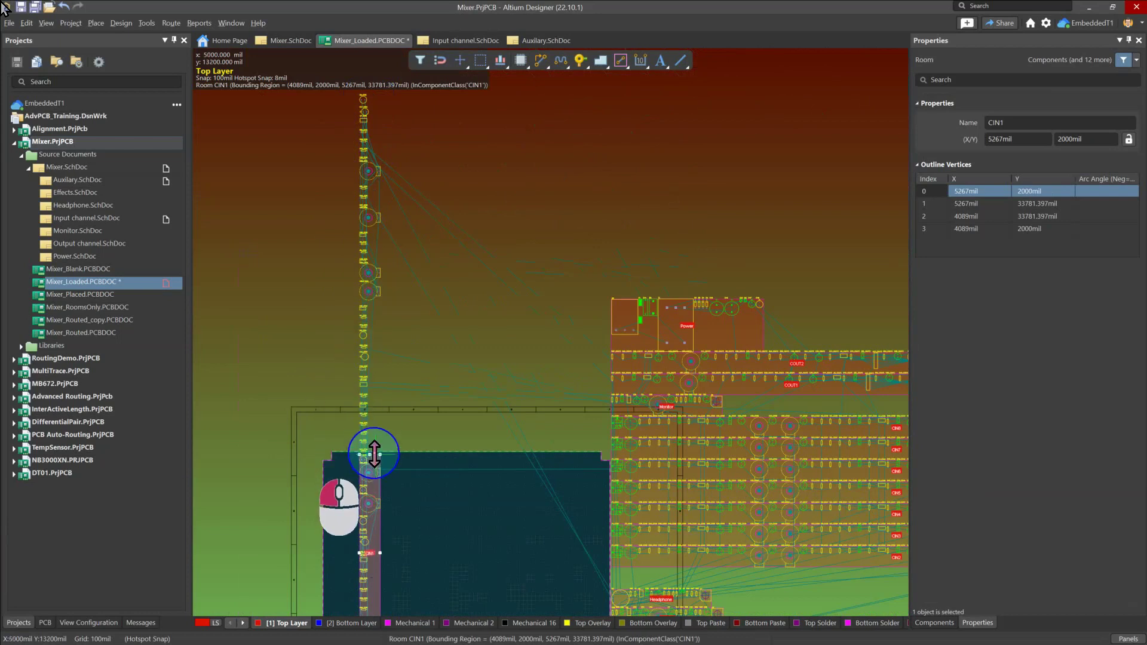
pyautogui.moveTo(375, 452); pyautogui.dragTo(373, 454)
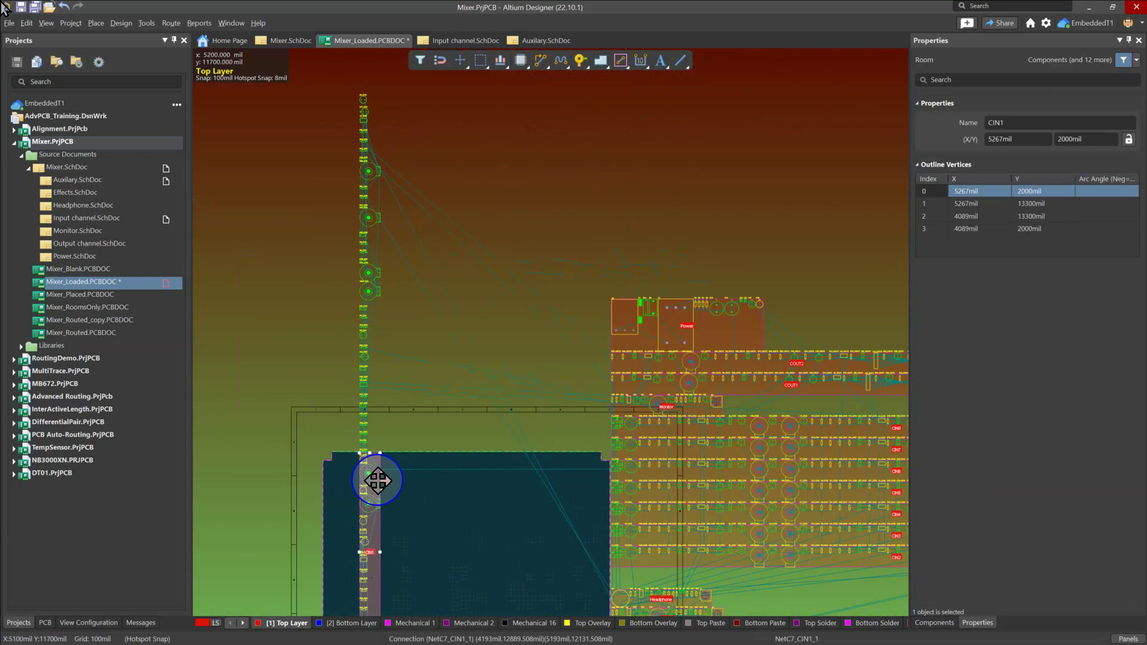
pyautogui.keyDown('ctrl'); pyautogui.scroll(5, 377, 481); pyautogui.keyUp('ctrl')
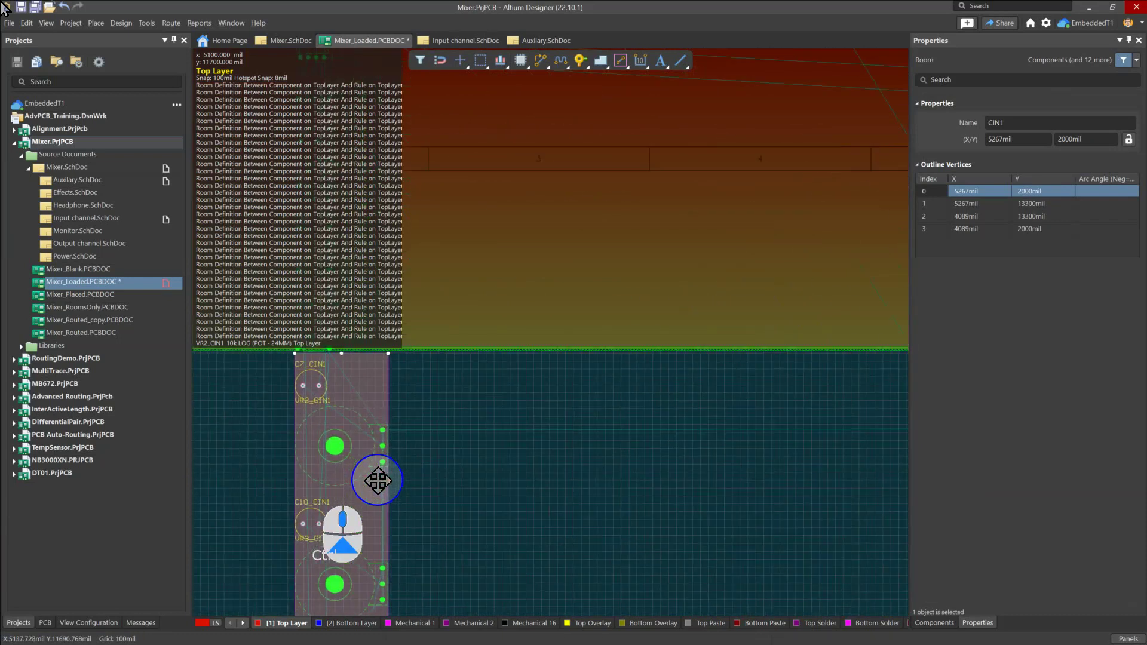
# Measure the width of room CIN1 along its upper edge.
pyautogui.keyDown('ctrl'); pyautogui.scroll(4, 354, 449); pyautogui.keyUp('ctrl')
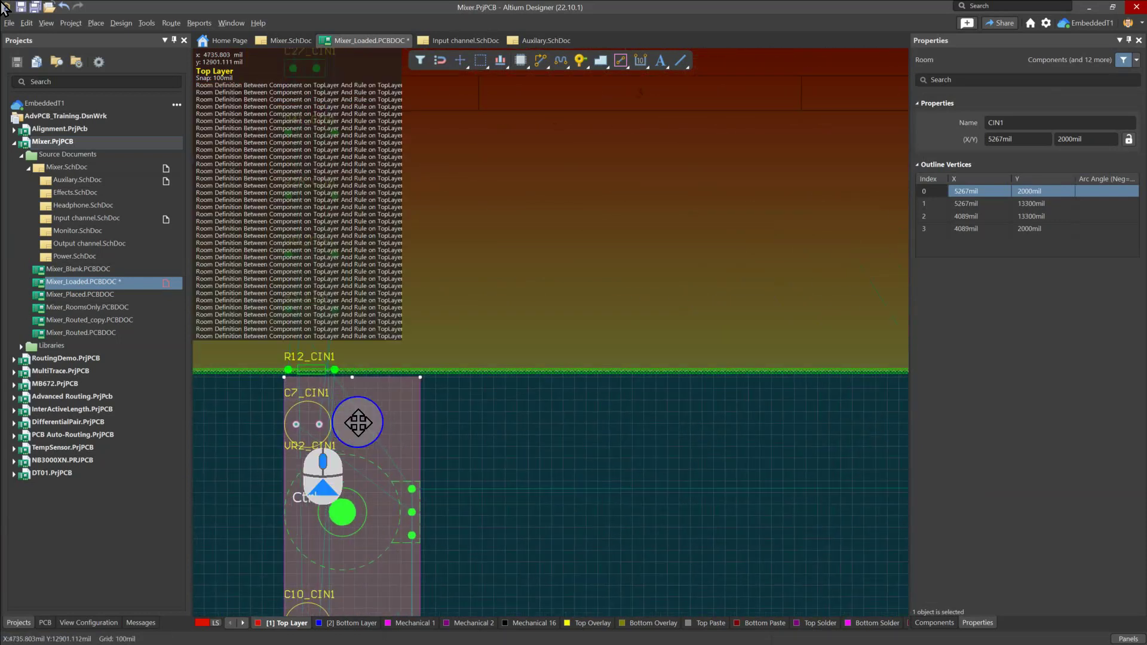
pyautogui.moveTo(358, 423); pyautogui.dragTo(434, 422, button='right')
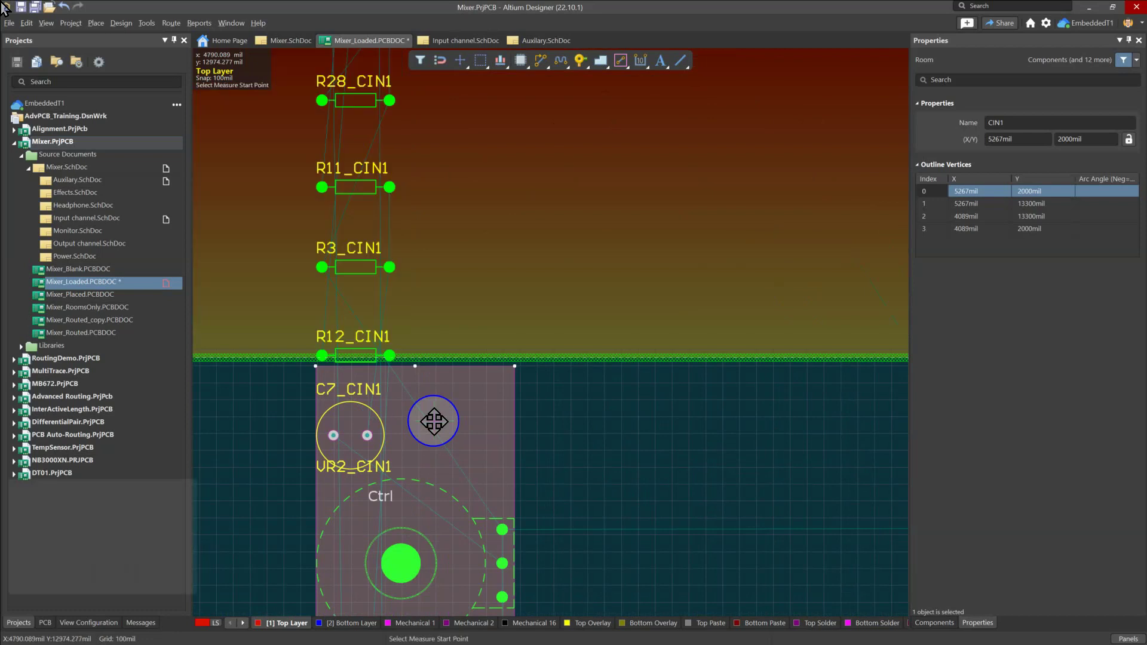
pyautogui.hotkey('ctrl', 'm')
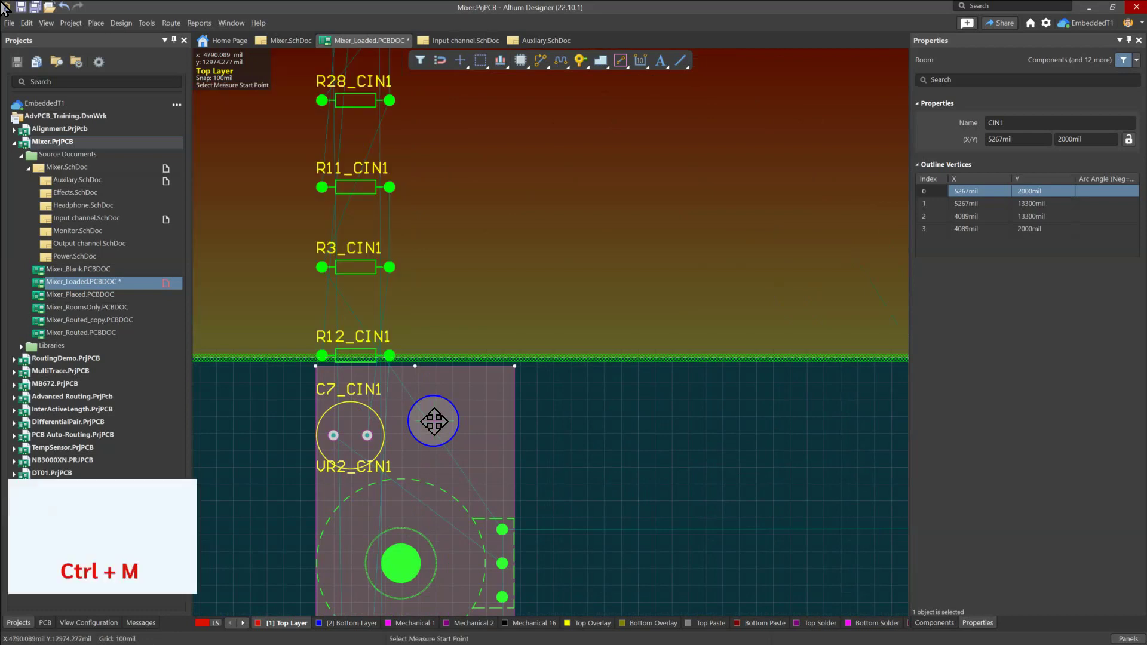
pyautogui.click(316, 372)
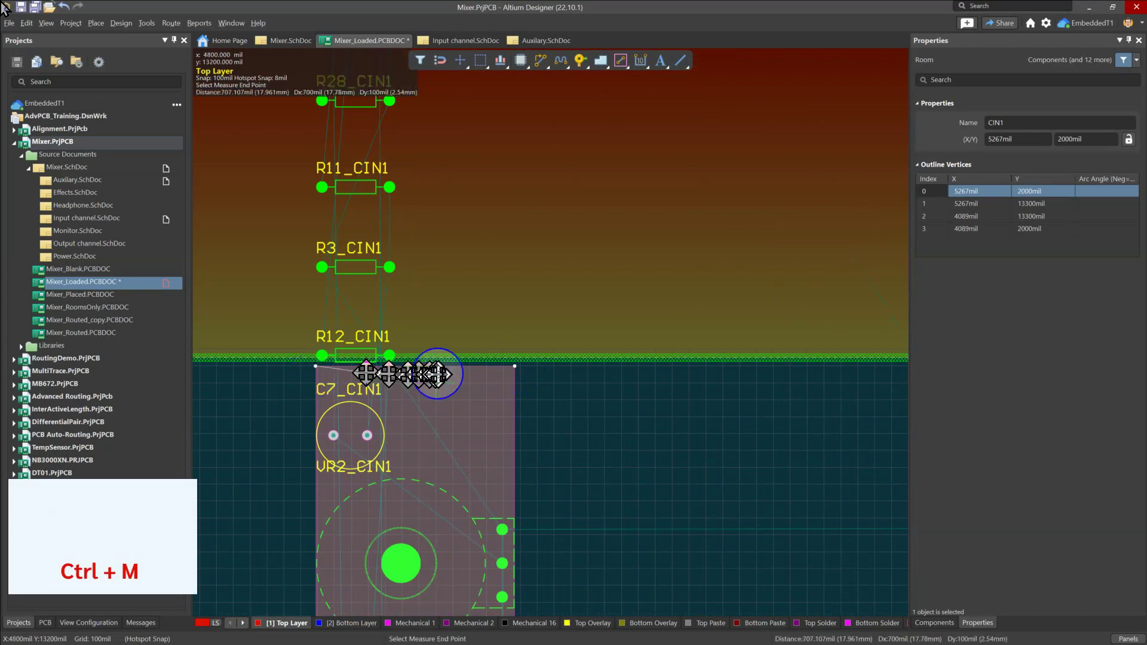
pyautogui.click(512, 374)
pyautogui.press('Escape')
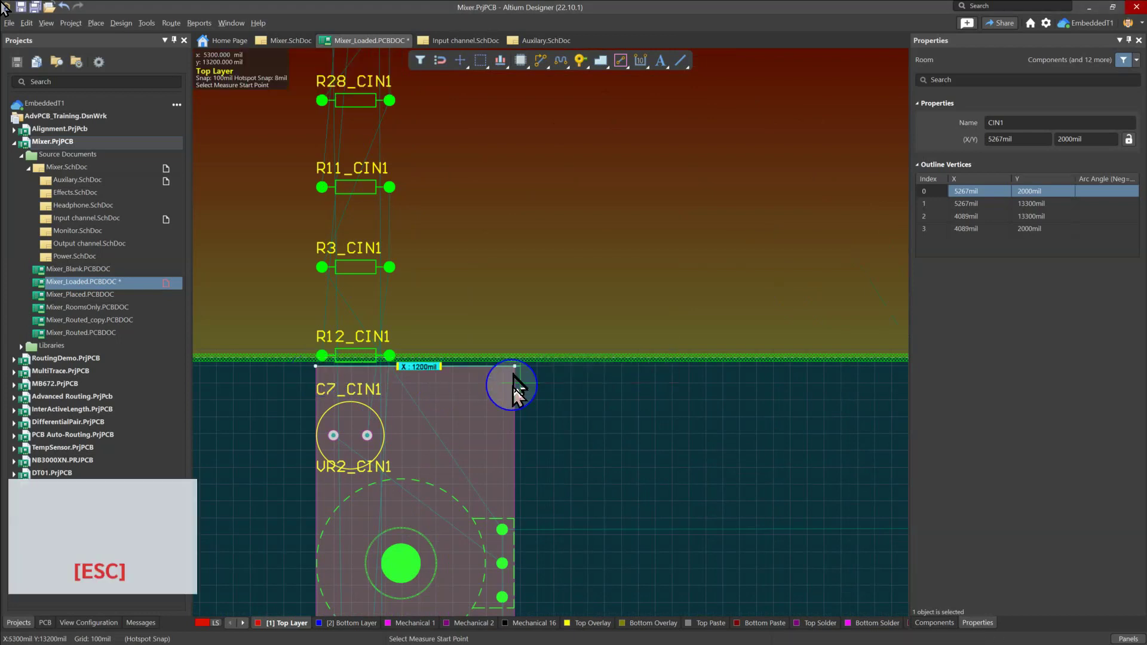
pyautogui.press('Escape')
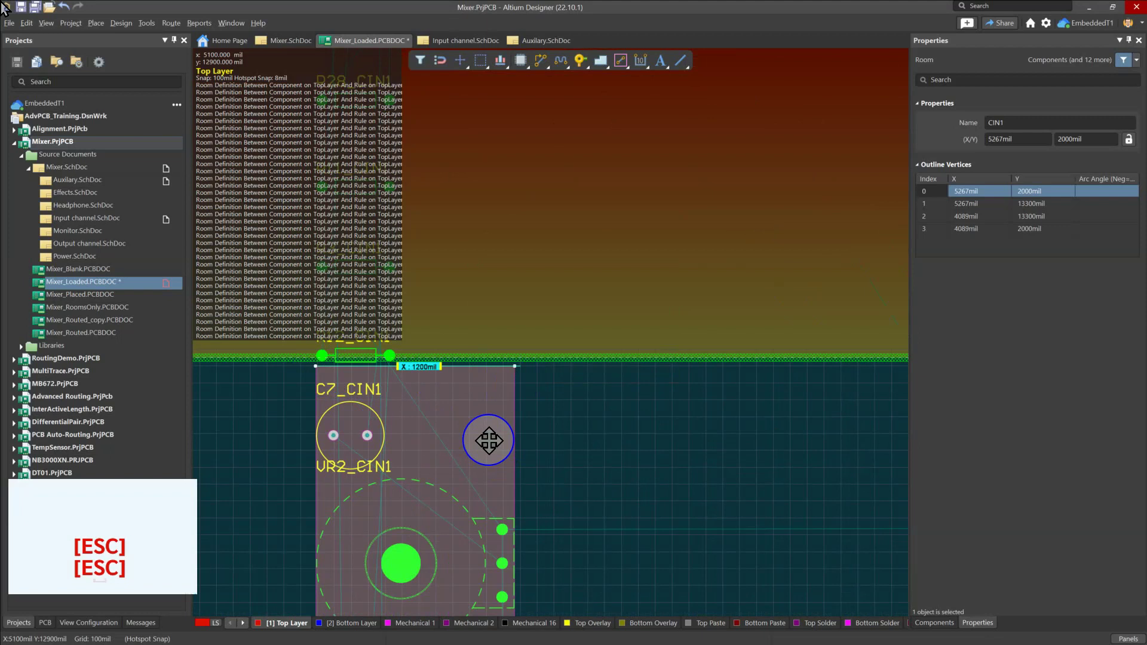
# Widen room CIN1 by stretching its right edge to X 5500mil.
pyautogui.click(488, 438)
pyautogui.click(524, 475)
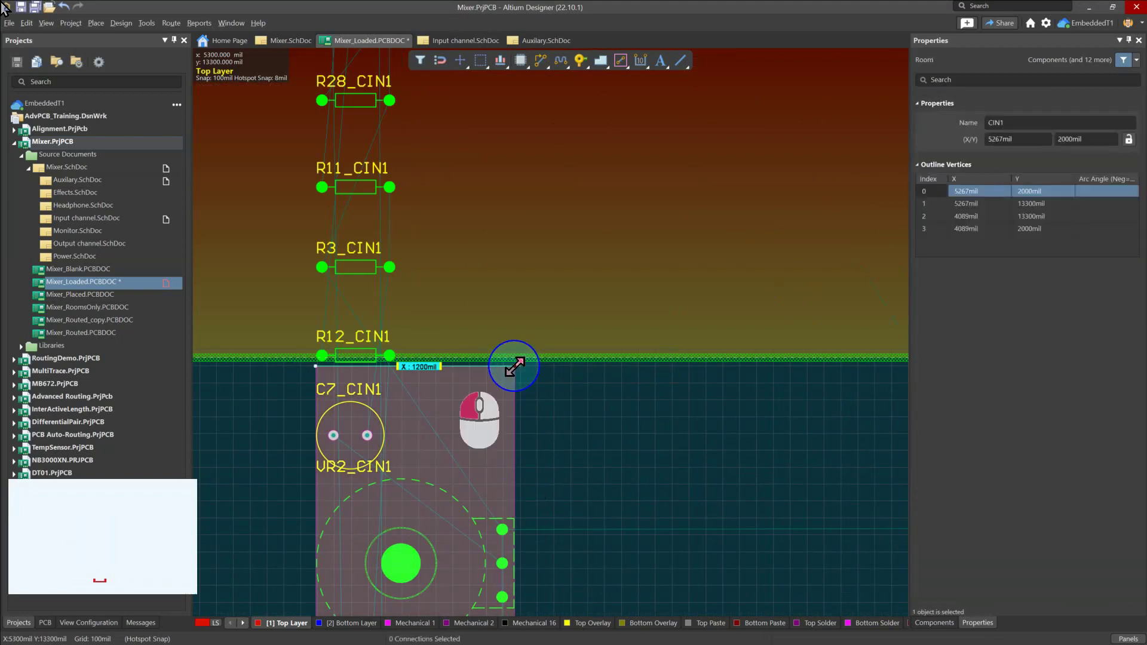
pyautogui.moveTo(514, 366); pyautogui.dragTo(549, 366)
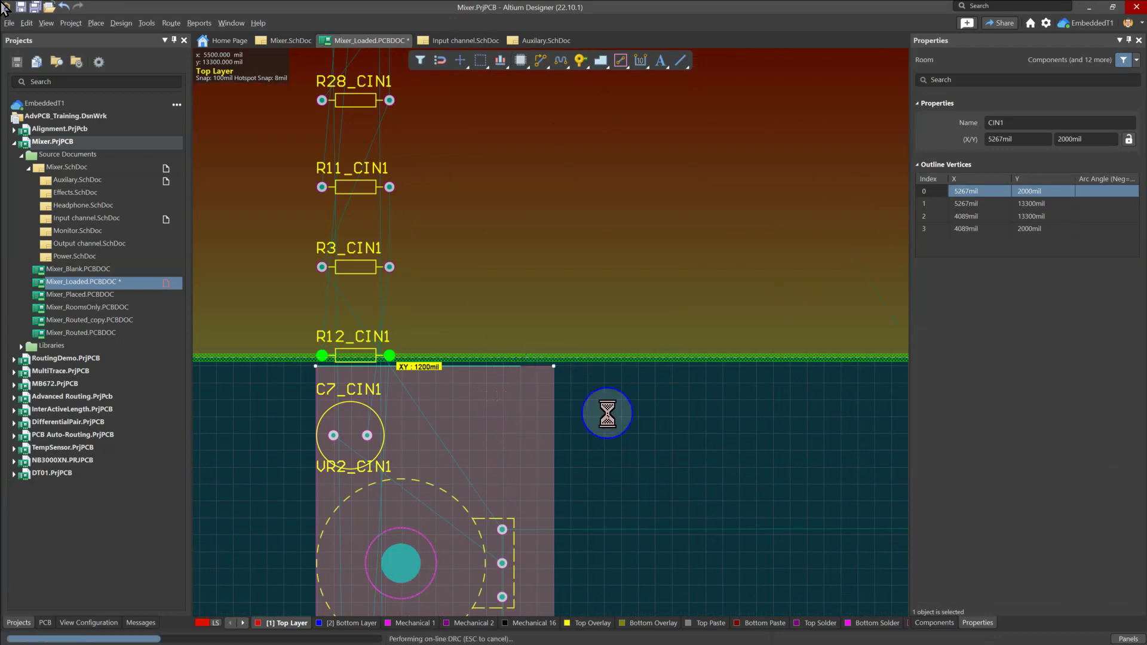
pyautogui.click(605, 415)
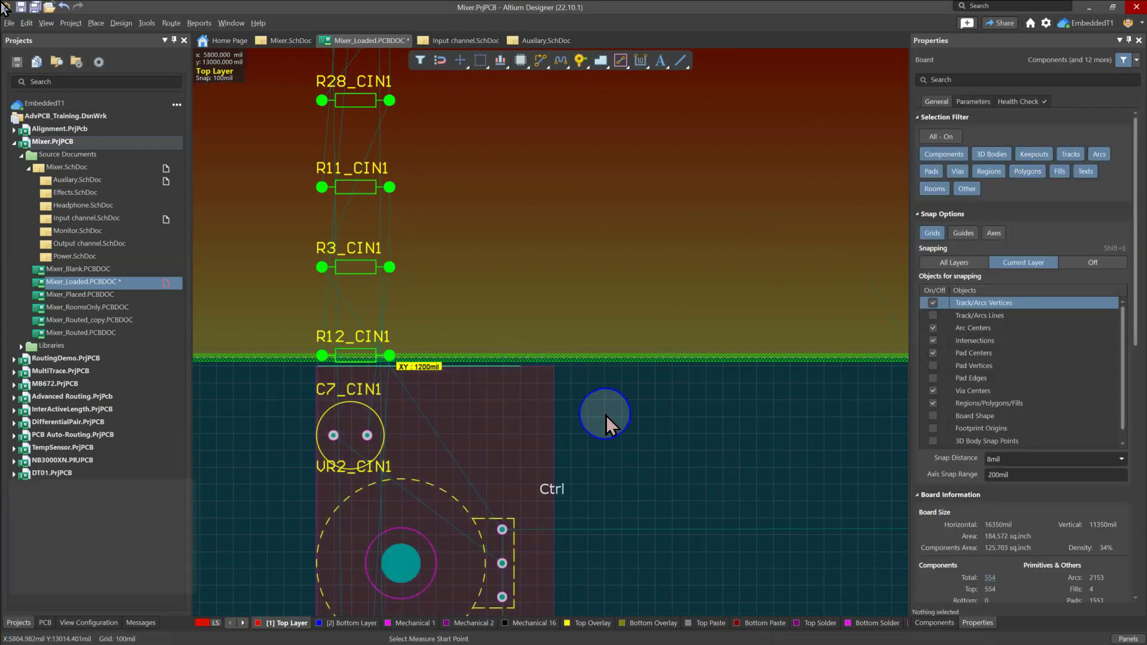
# Measure the widened CIN1 room from its upper right corner to its upper left corner.
pyautogui.hotkey('ctrl', 'm')
pyautogui.click(551, 365)
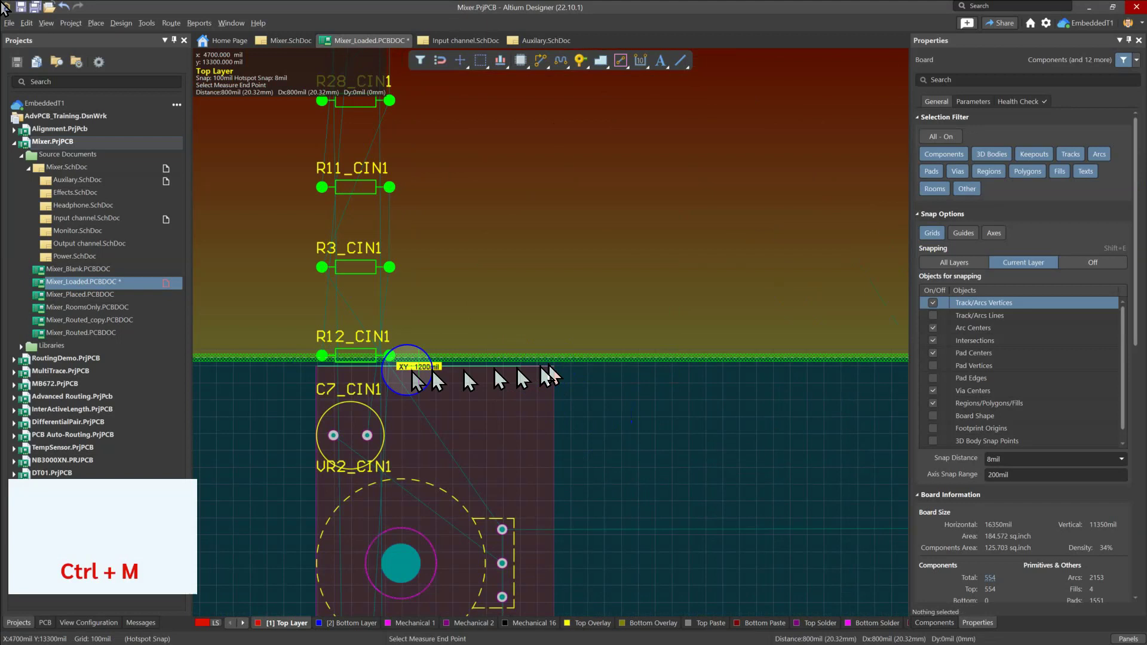
pyautogui.click(321, 372)
pyautogui.press('Escape')
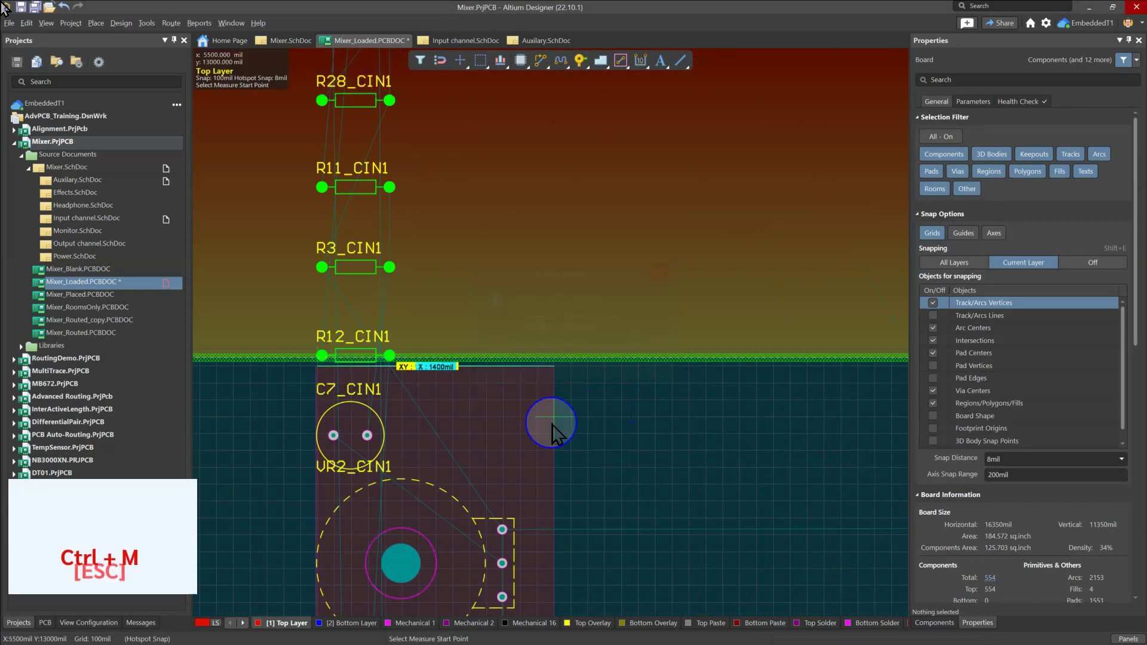
pyautogui.press('Escape')
# Check the heads-up display options in the PCB Editor's Board Insight Modes preferences, changing nothing.
pyautogui.moveTo(604, 457); pyautogui.dragTo(543, 310, button='right')
pyautogui.keyDown('ctrl'); pyautogui.scroll(-6, 439, 351); pyautogui.keyUp('ctrl')
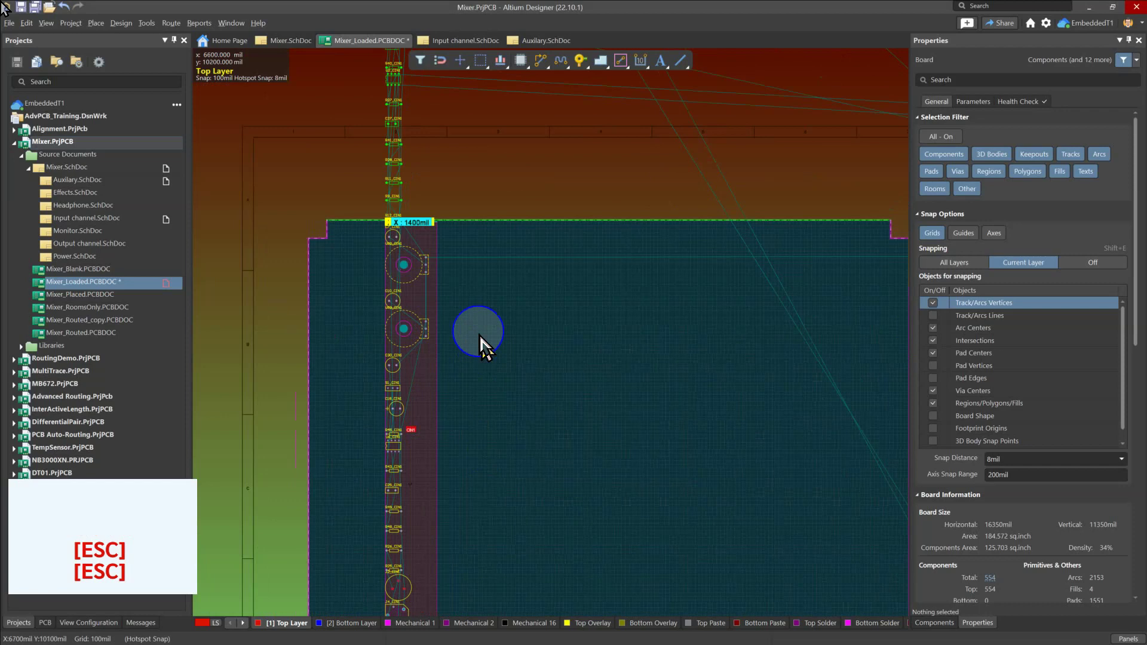
pyautogui.moveTo(440, 281); pyautogui.dragTo(449, 352, button='right')
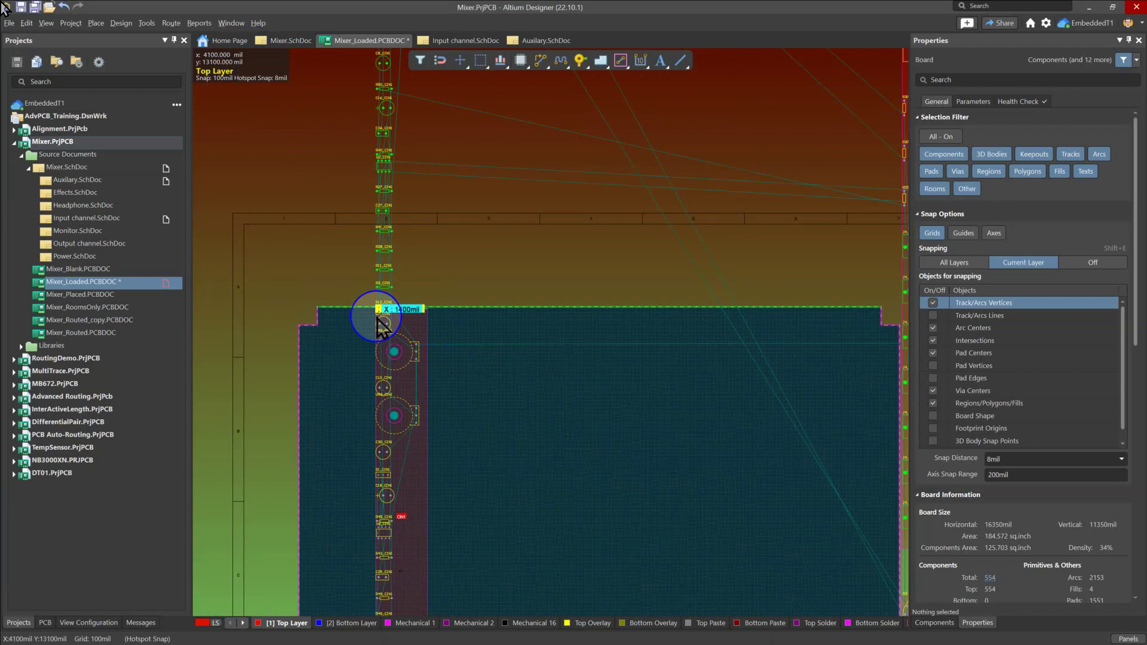
pyautogui.moveTo(526, 238); pyautogui.dragTo(466, 170, button='right')
pyautogui.moveTo(383, 209); pyautogui.dragTo(425, 201, button='right')
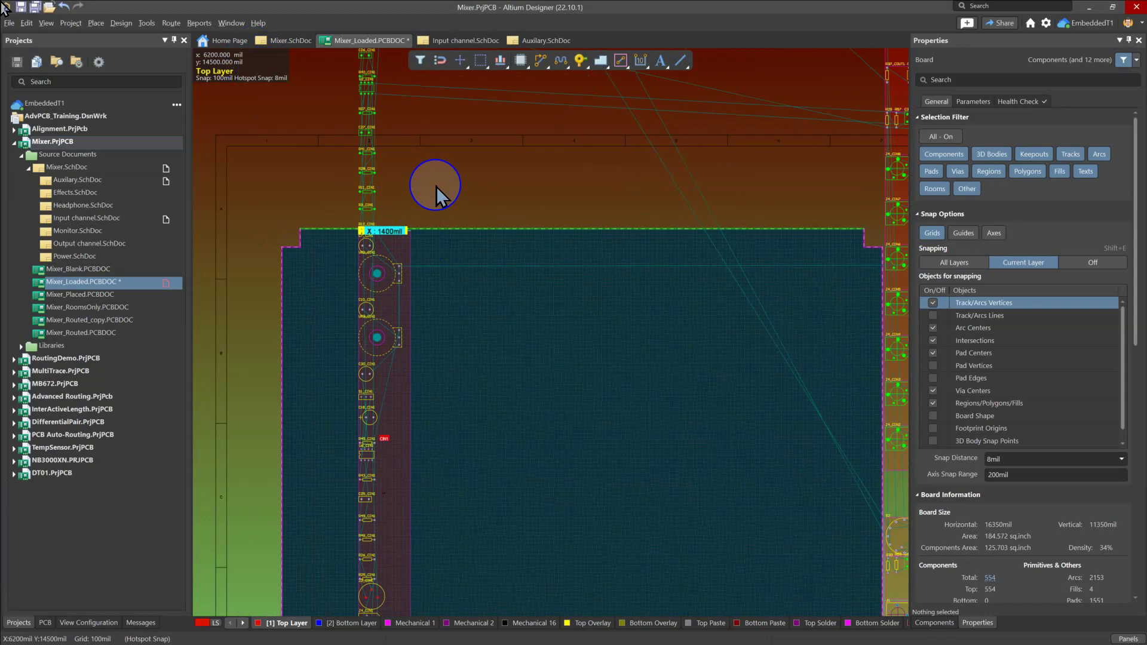
pyautogui.press('t')
pyautogui.press('p')
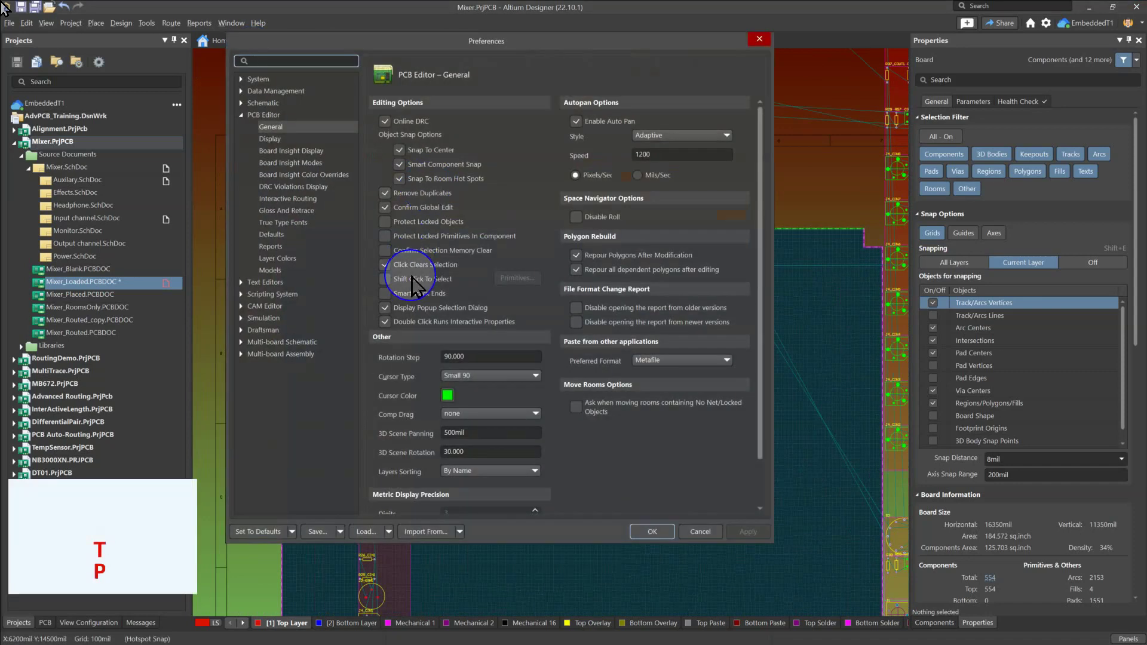
pyautogui.click(293, 162)
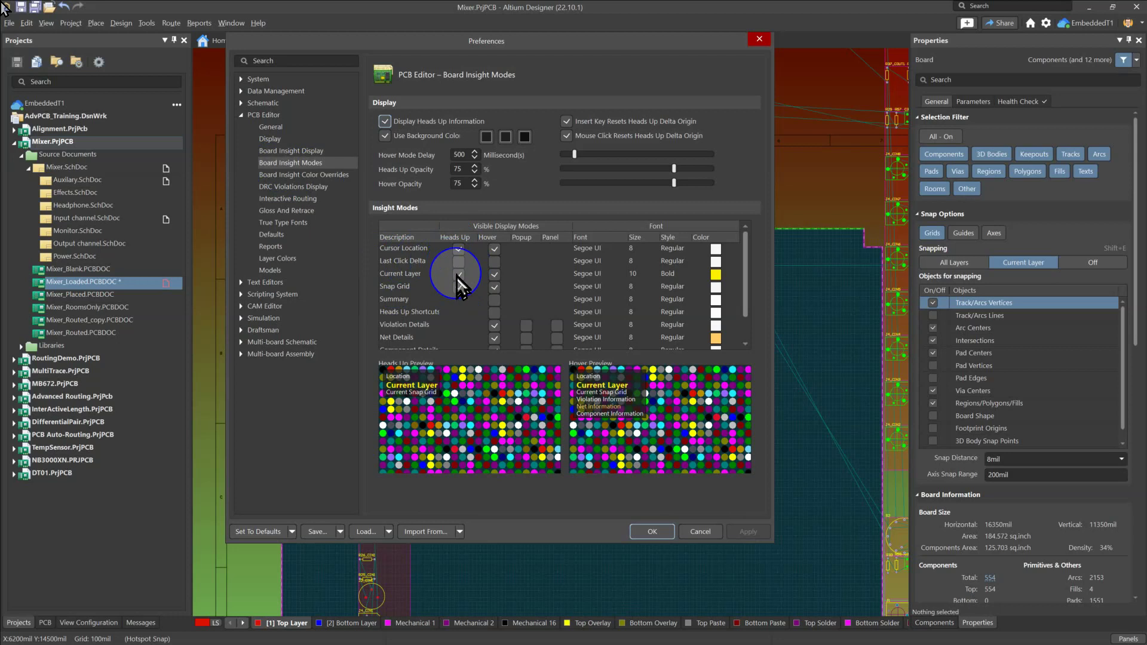
pyautogui.press('Escape')
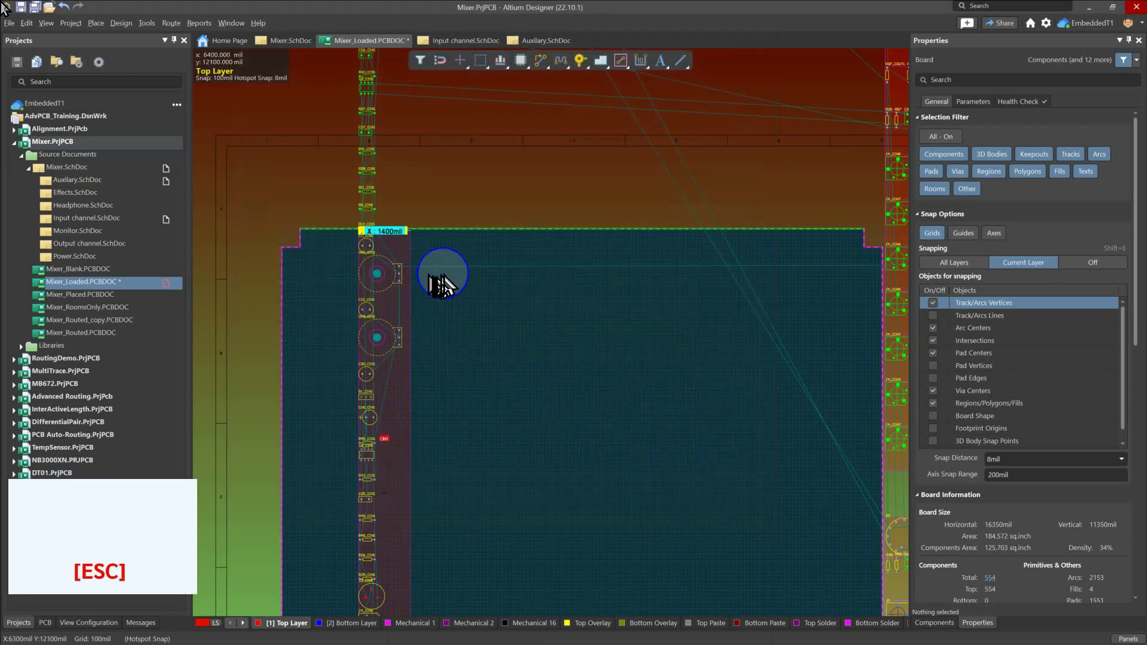
# Move capacitor C16_CIN1 out of the component column above the board to X 5900mil, Y 18800mil.
pyautogui.scroll(-1, 442, 287)
pyautogui.keyDown('ctrl'); pyautogui.scroll(-3, 461, 288); pyautogui.keyUp('ctrl')
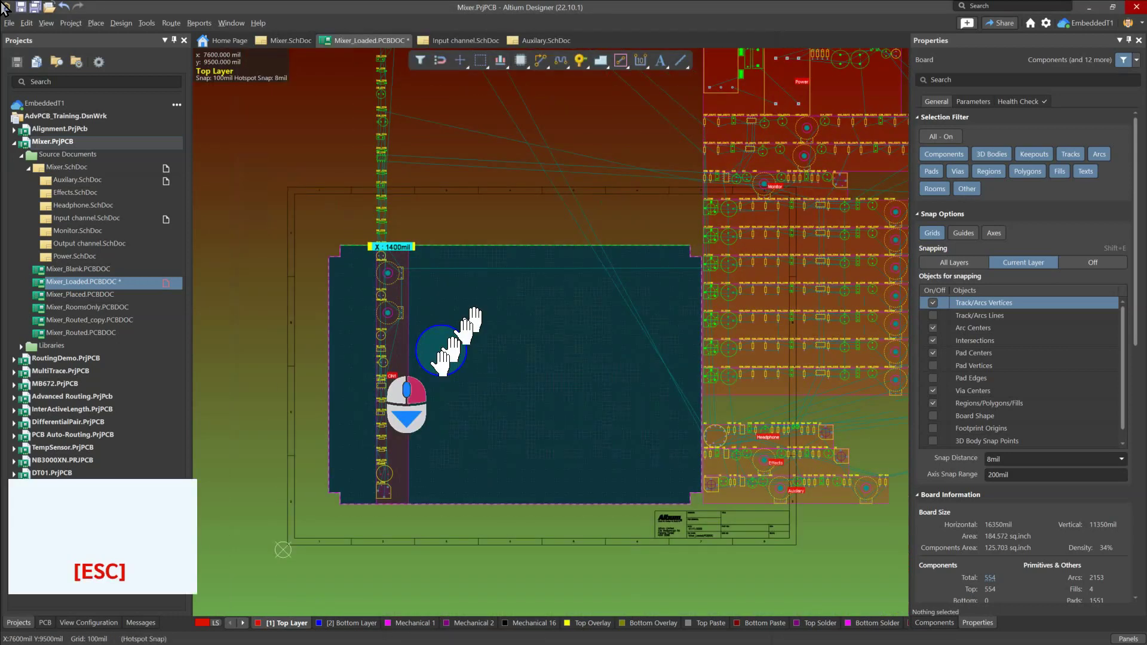
pyautogui.moveTo(442, 352); pyautogui.dragTo(432, 357, button='right')
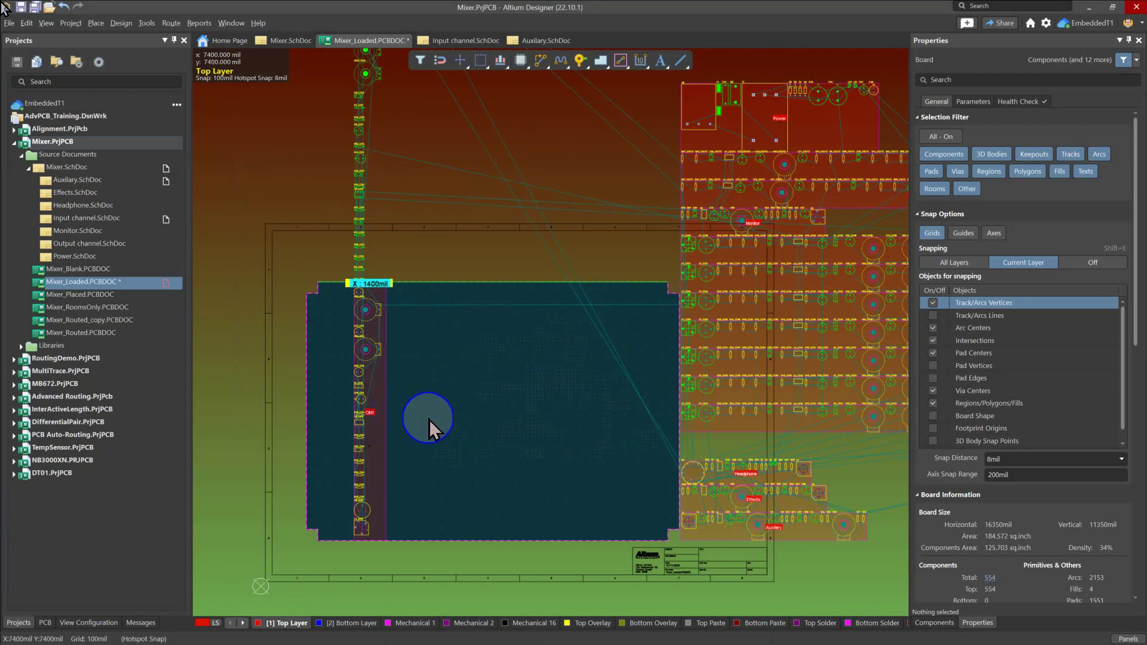
pyautogui.click(360, 158)
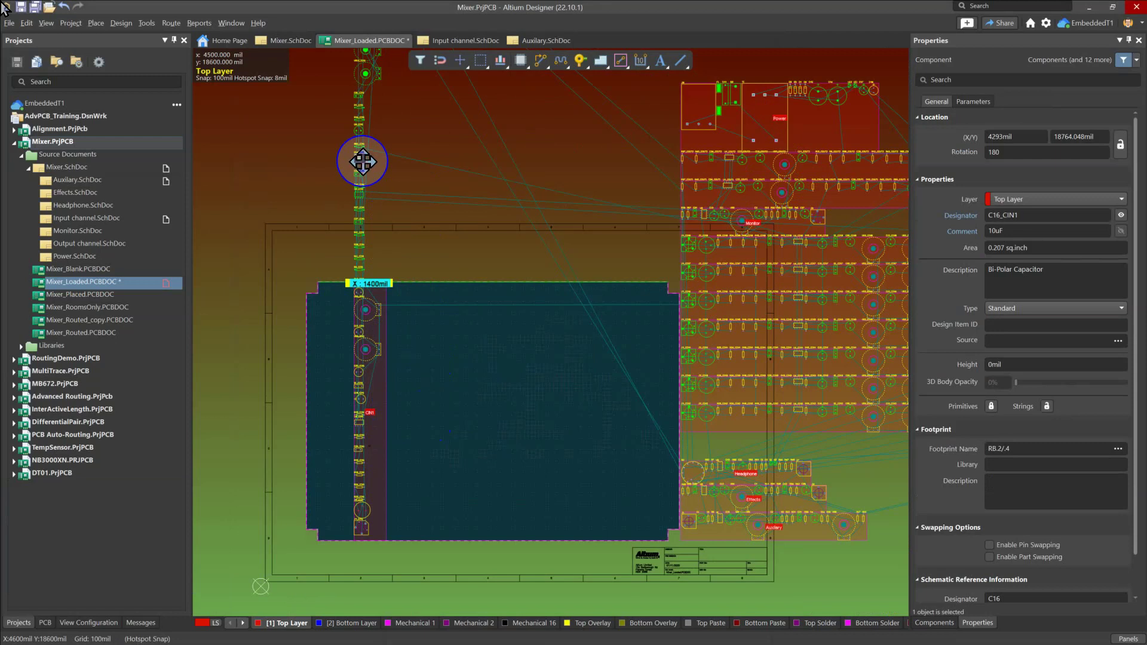
pyautogui.moveTo(360, 159); pyautogui.dragTo(401, 157)
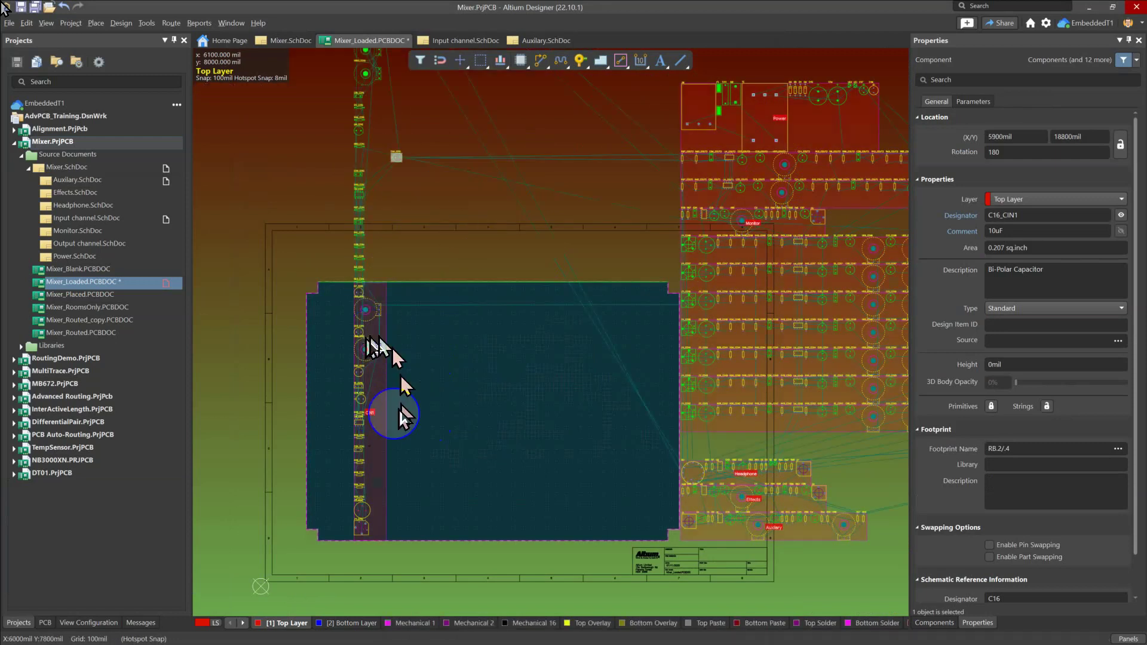
# Arrange the input channel components inside room CIN1 with Arrange Within Room.
pyautogui.rightClick(428, 376)
pyautogui.moveTo(428, 375); pyautogui.dragTo(433, 310, button='right')
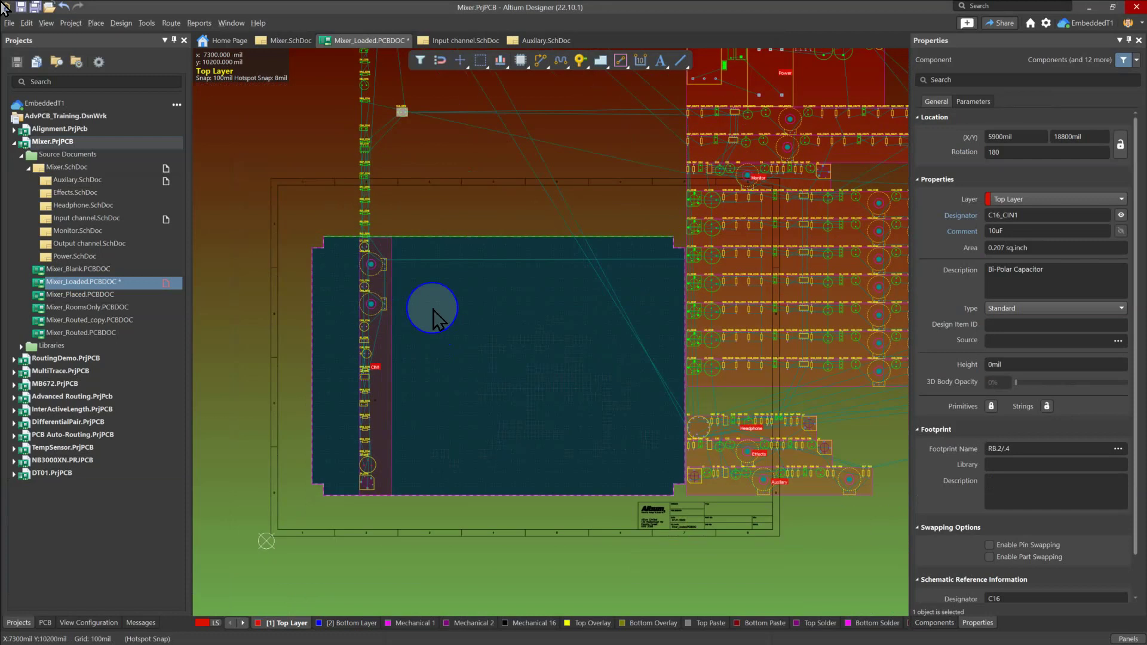
pyautogui.keyDown('ctrl'); pyautogui.scroll(3, 428, 396); pyautogui.keyUp('ctrl')
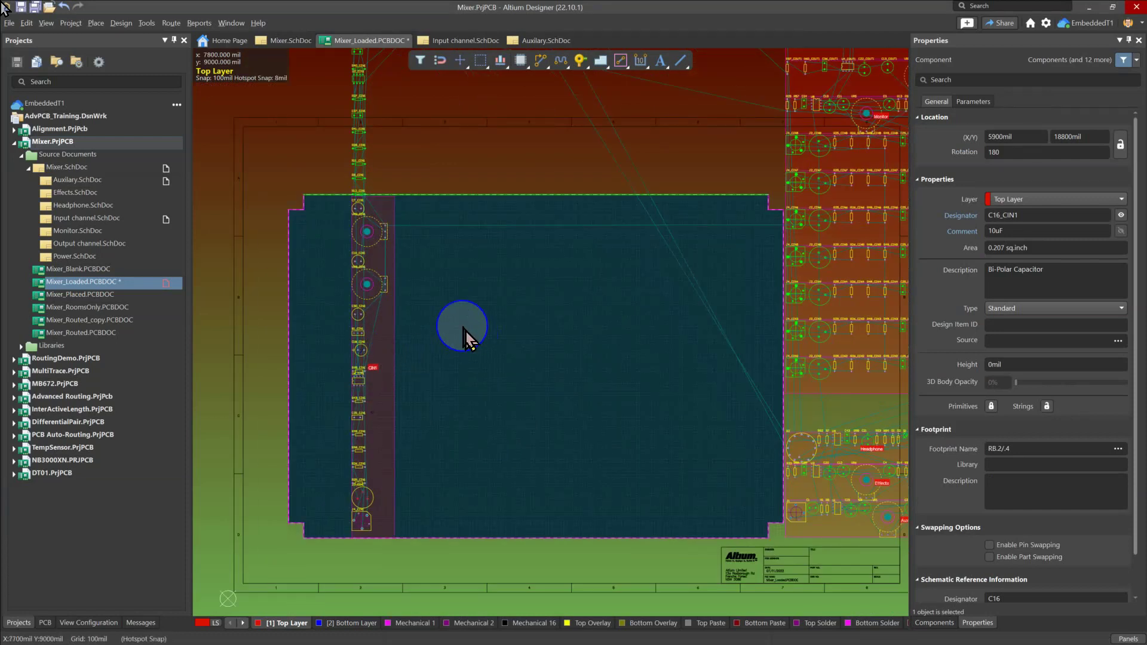
pyautogui.rightClick(452, 290)
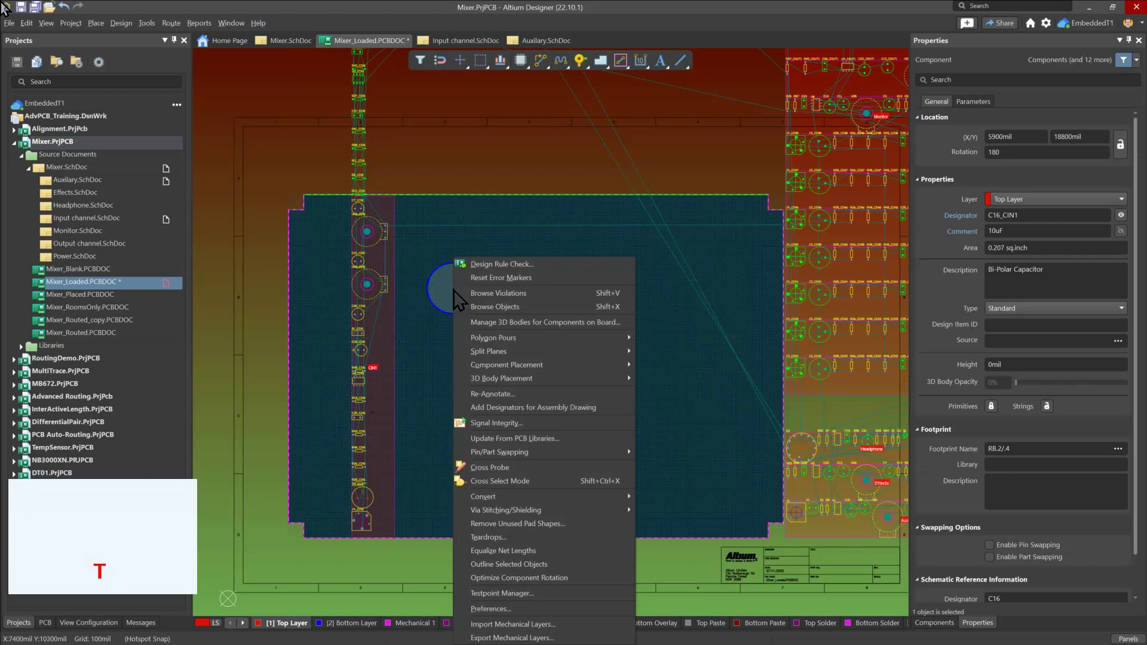
pyautogui.moveTo(489, 353)
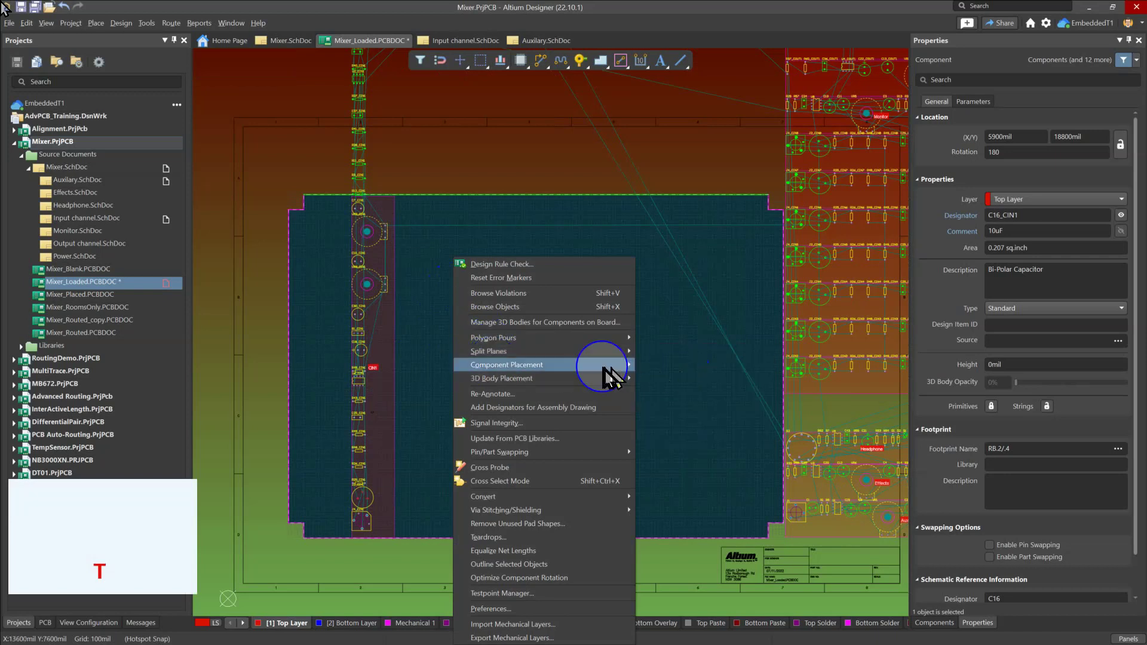
pyautogui.moveTo(605, 369)
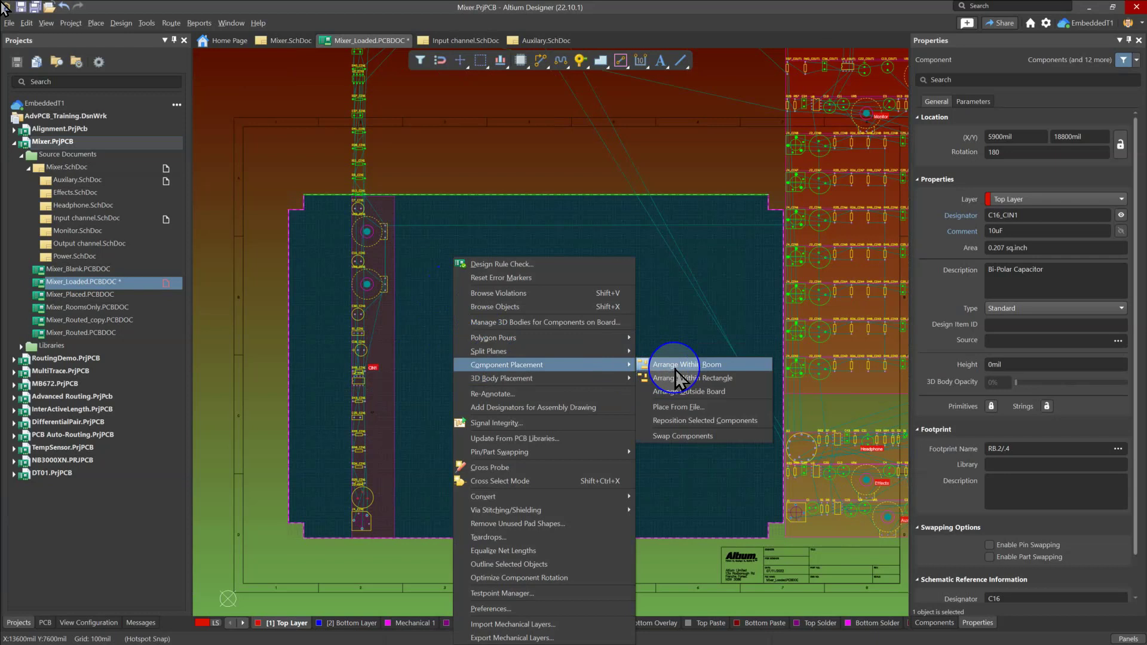
pyautogui.click(676, 369)
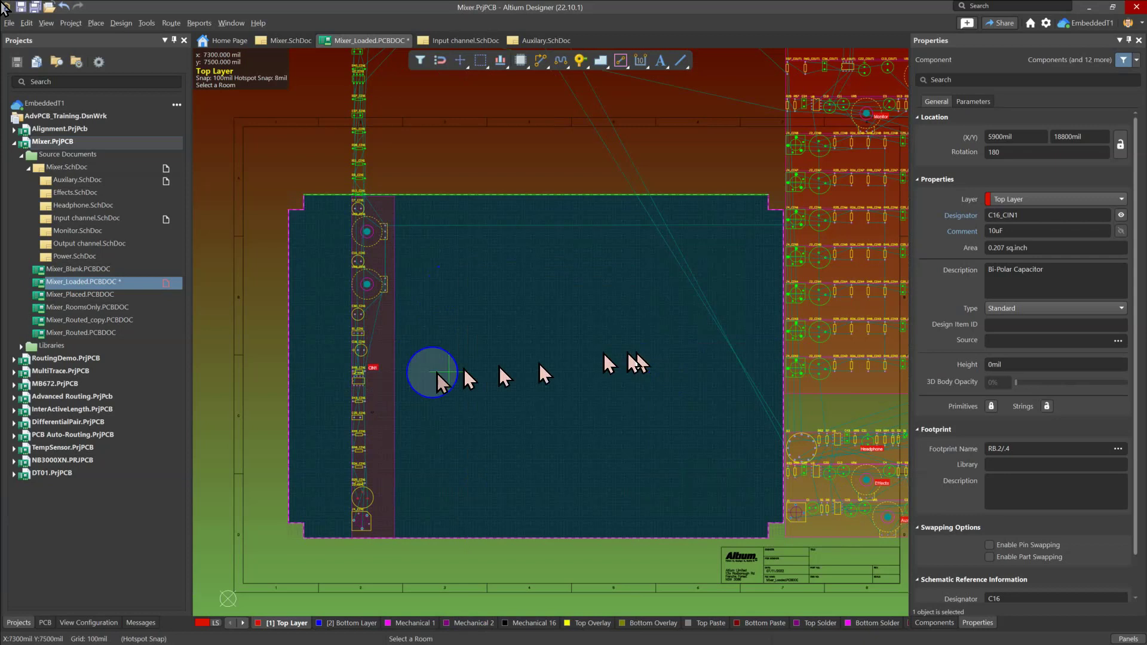
pyautogui.click(388, 339)
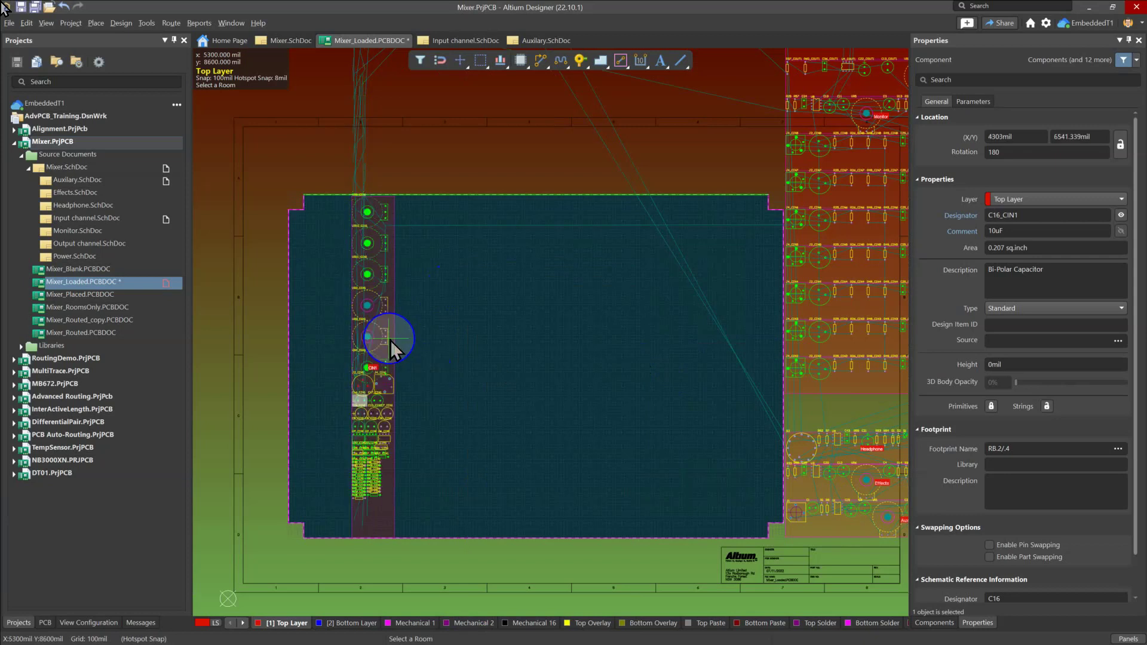
pyautogui.rightClick(450, 367)
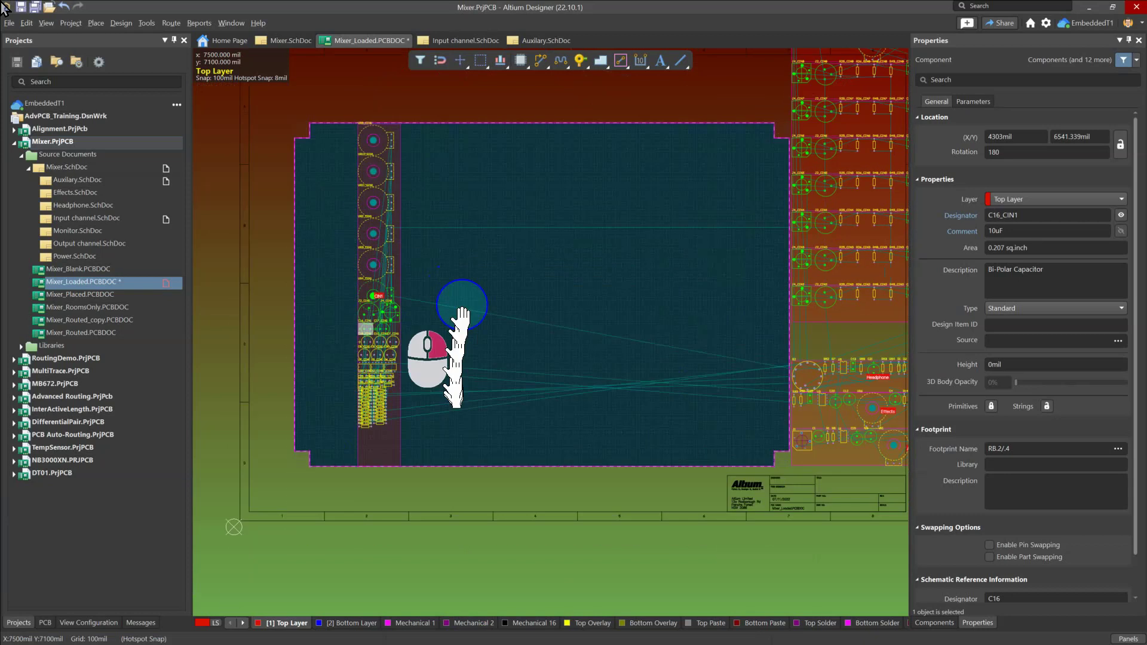
# Narrow room CIN1 by bringing its right edge in to X 5300mil.
pyautogui.keyDown('ctrl'); pyautogui.scroll(3, 405, 313); pyautogui.keyUp('ctrl')
pyautogui.scroll(2, 422, 263)
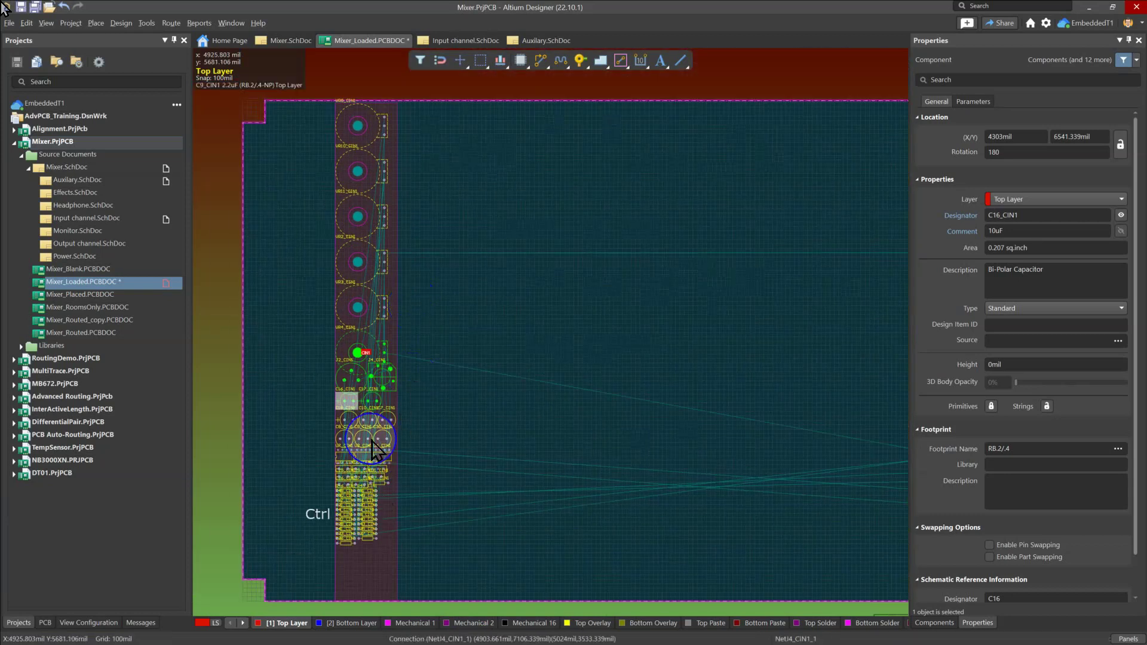
pyautogui.keyDown('ctrl'); pyautogui.scroll(2, 372, 442); pyautogui.keyUp('ctrl')
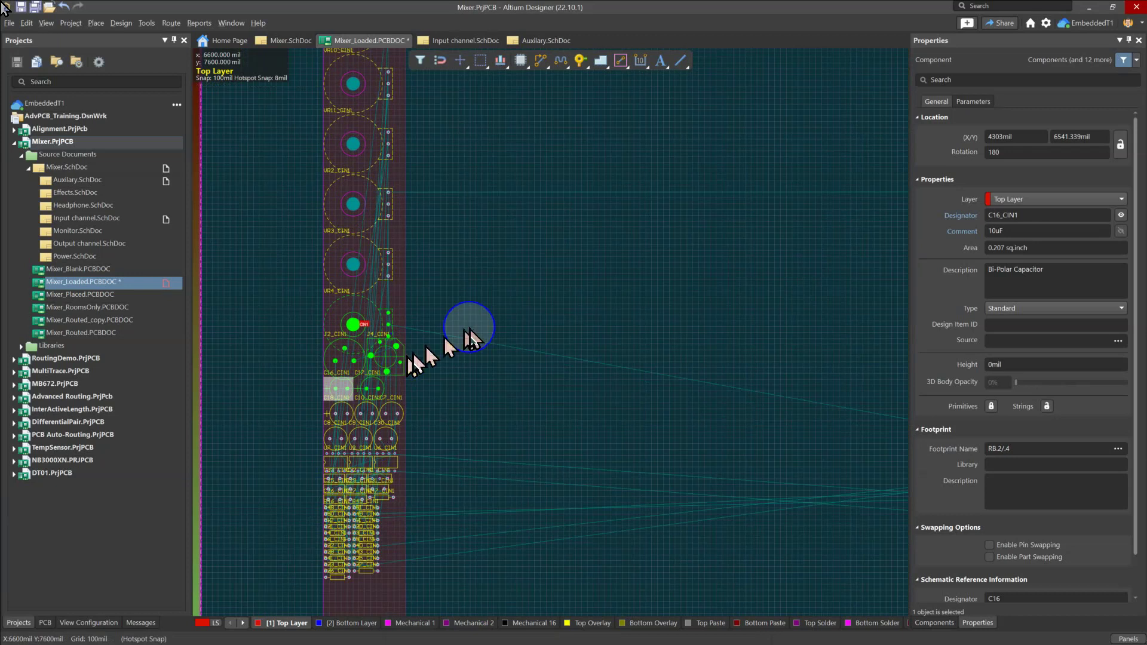
pyautogui.scroll(-2, 461, 418)
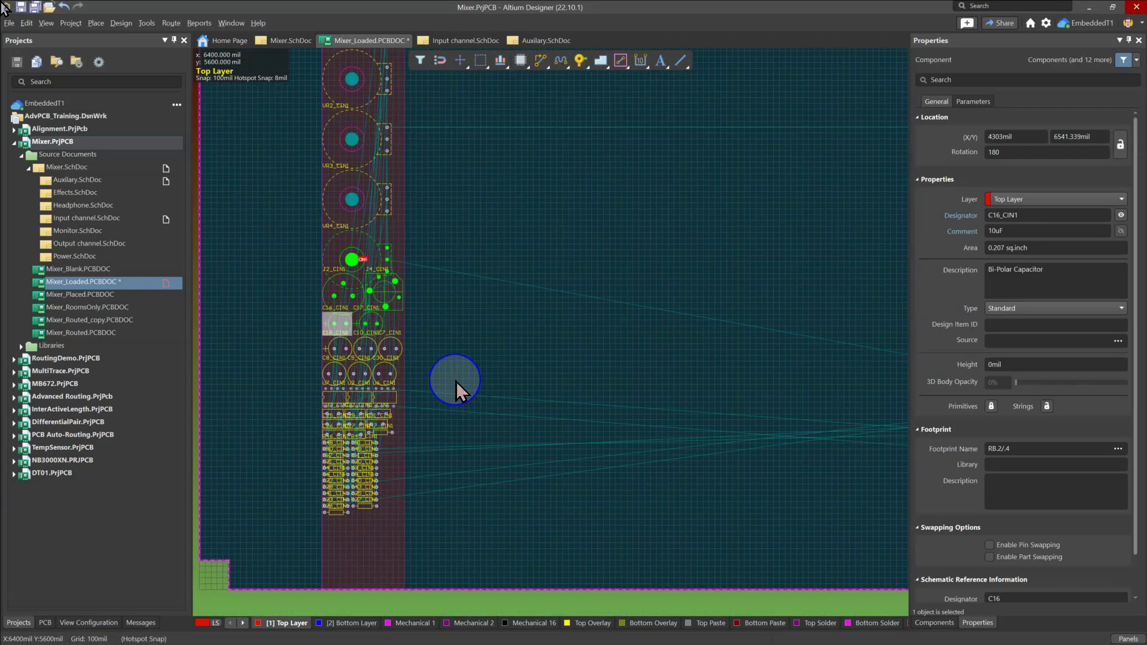
pyautogui.click(400, 232)
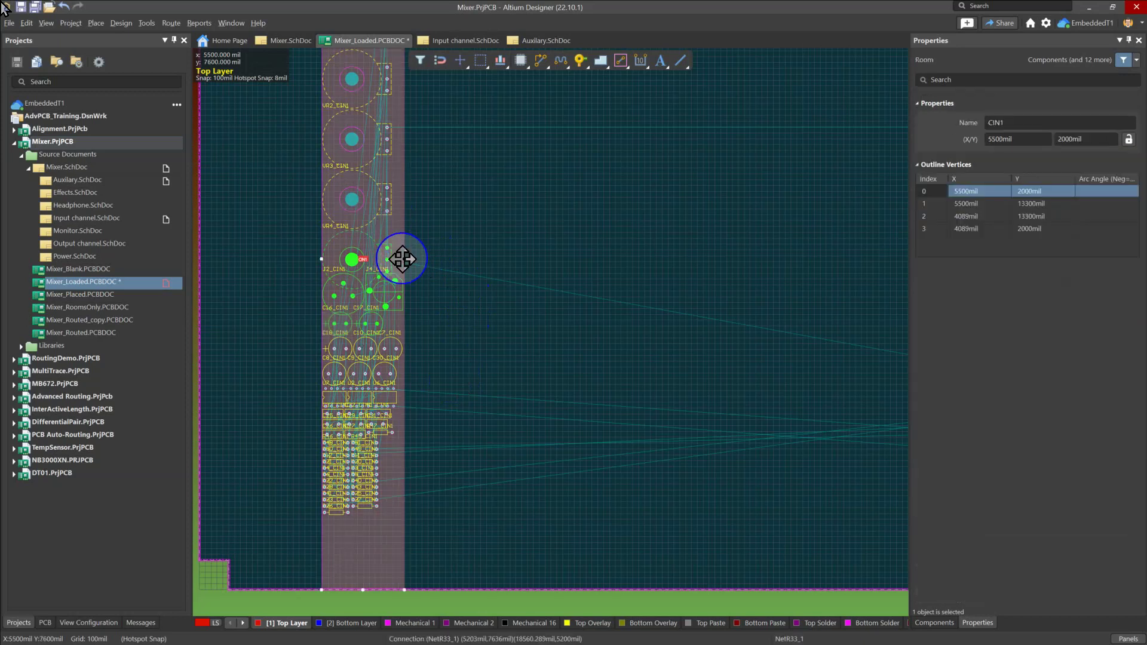
pyautogui.moveTo(403, 258); pyautogui.dragTo(392, 258)
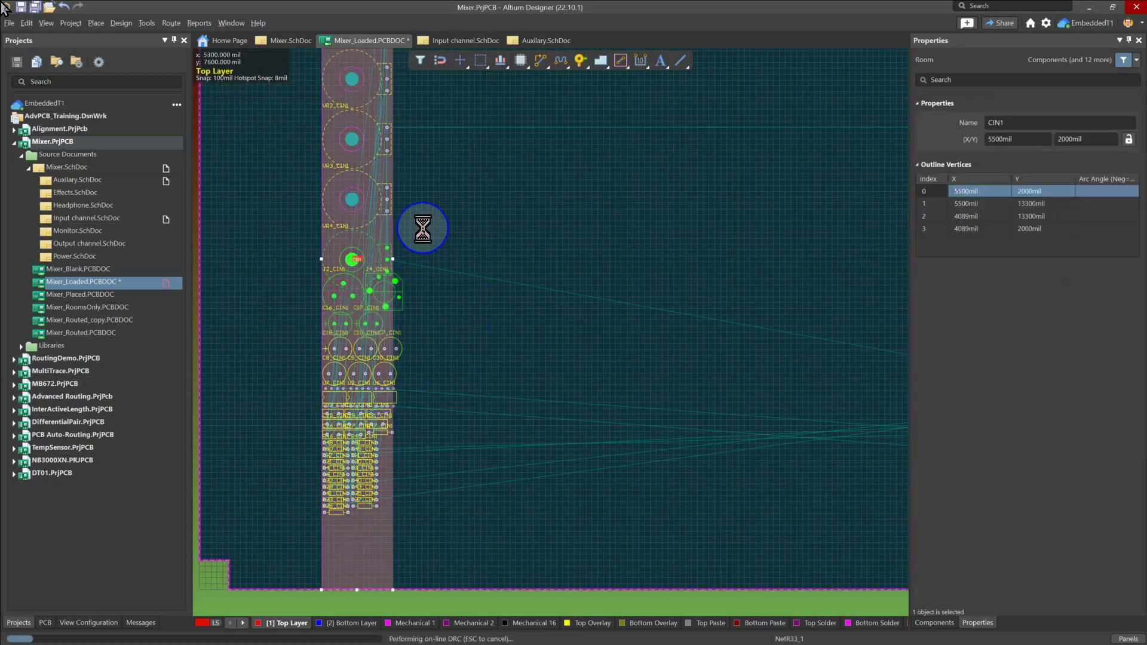
pyautogui.scroll(-2, 448, 251)
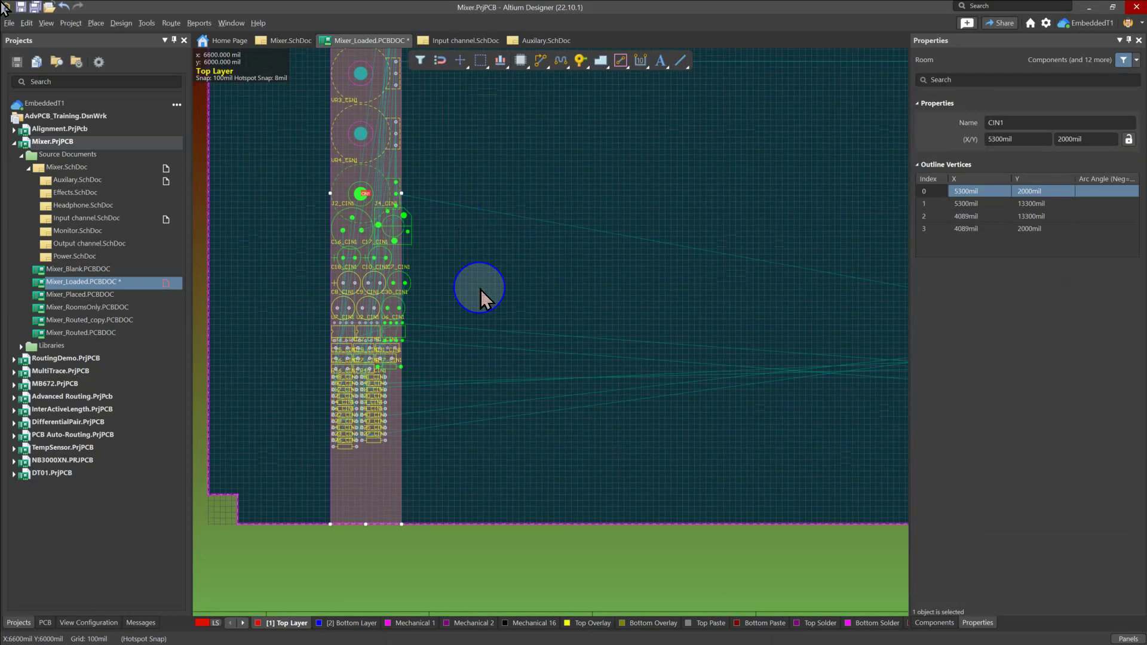
# Rearrange the input channel components inside the narrowed room CIN1 with Arrange Within Room.
pyautogui.press('t')
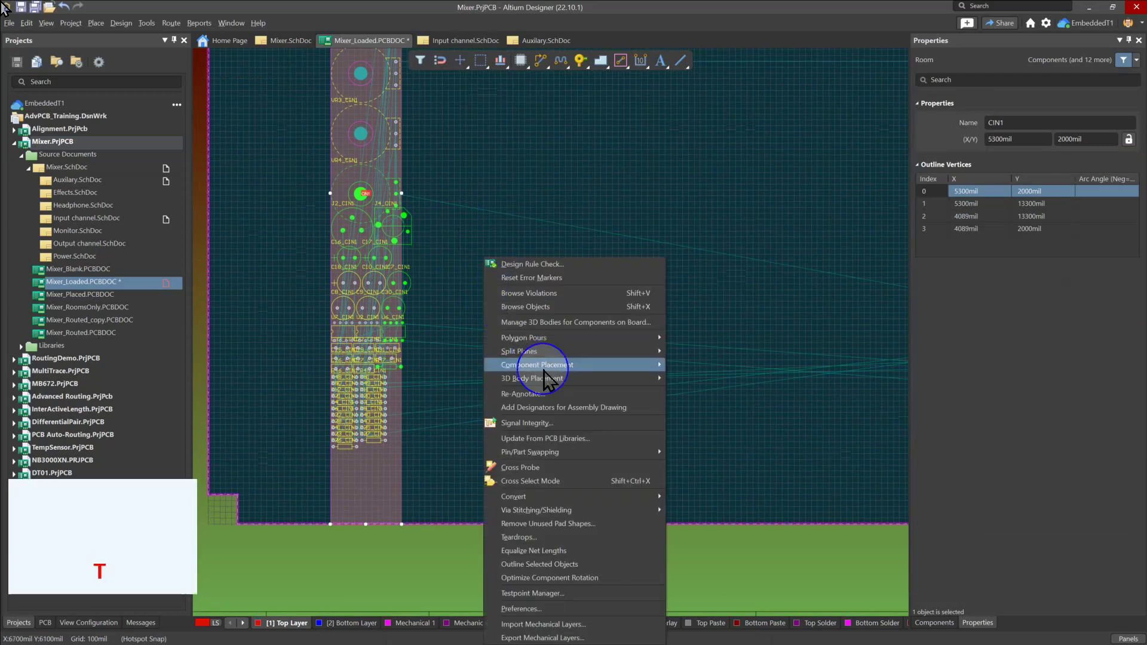
pyautogui.moveTo(550, 365)
pyautogui.click(706, 368)
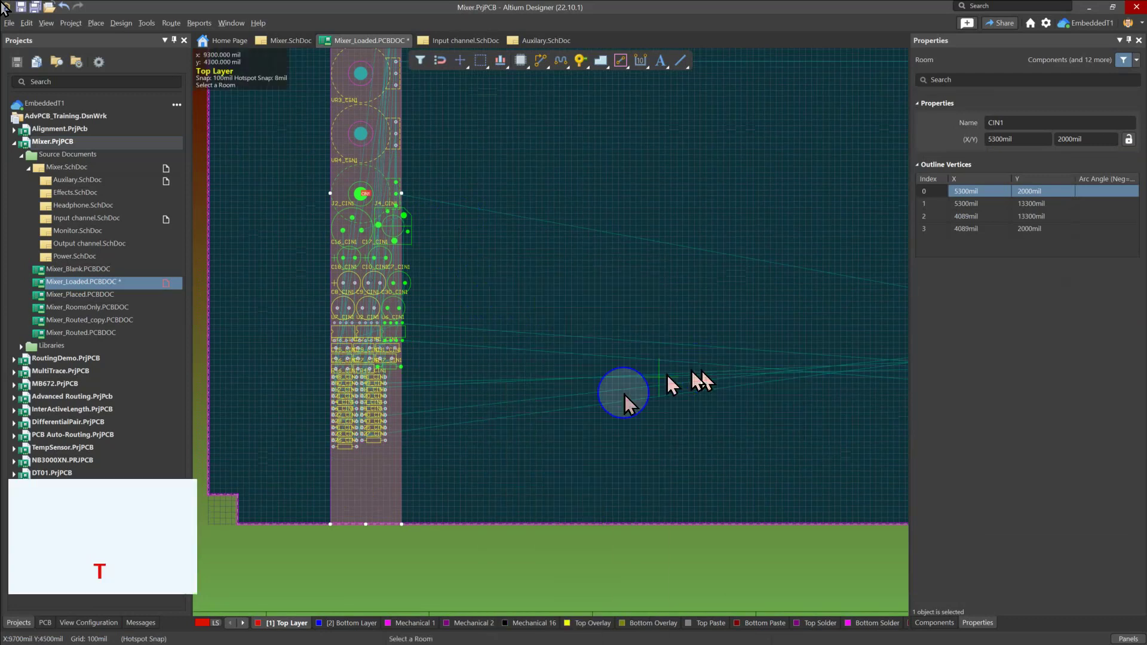
pyautogui.click(383, 488)
pyautogui.press('Escape')
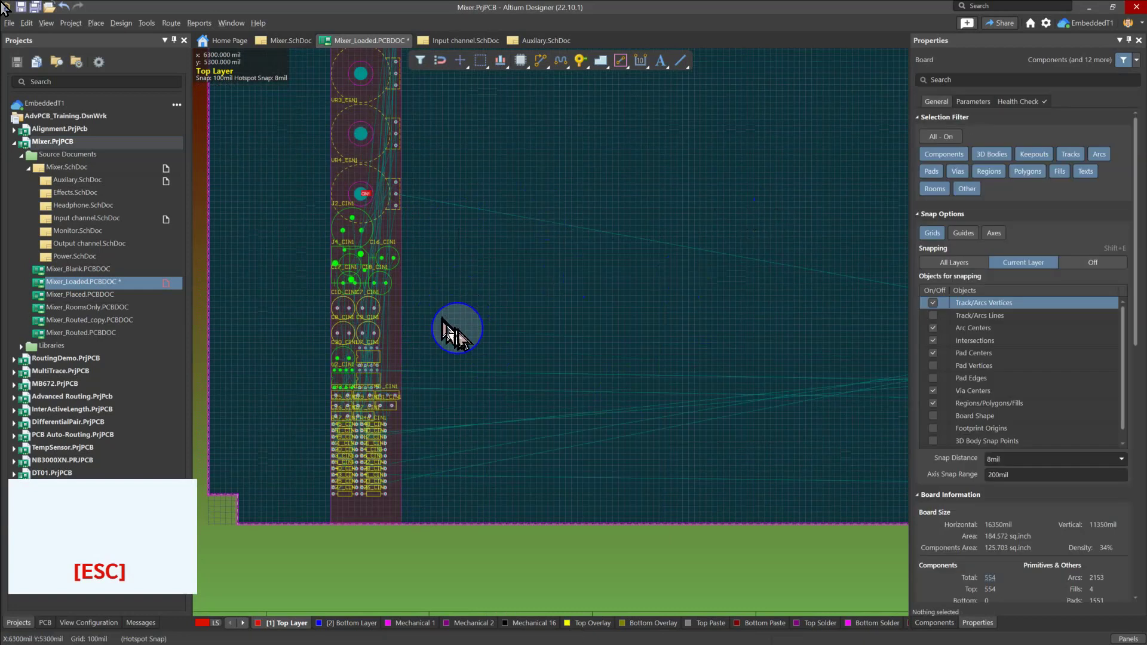
pyautogui.moveTo(443, 323); pyautogui.dragTo(469, 333, button='right')
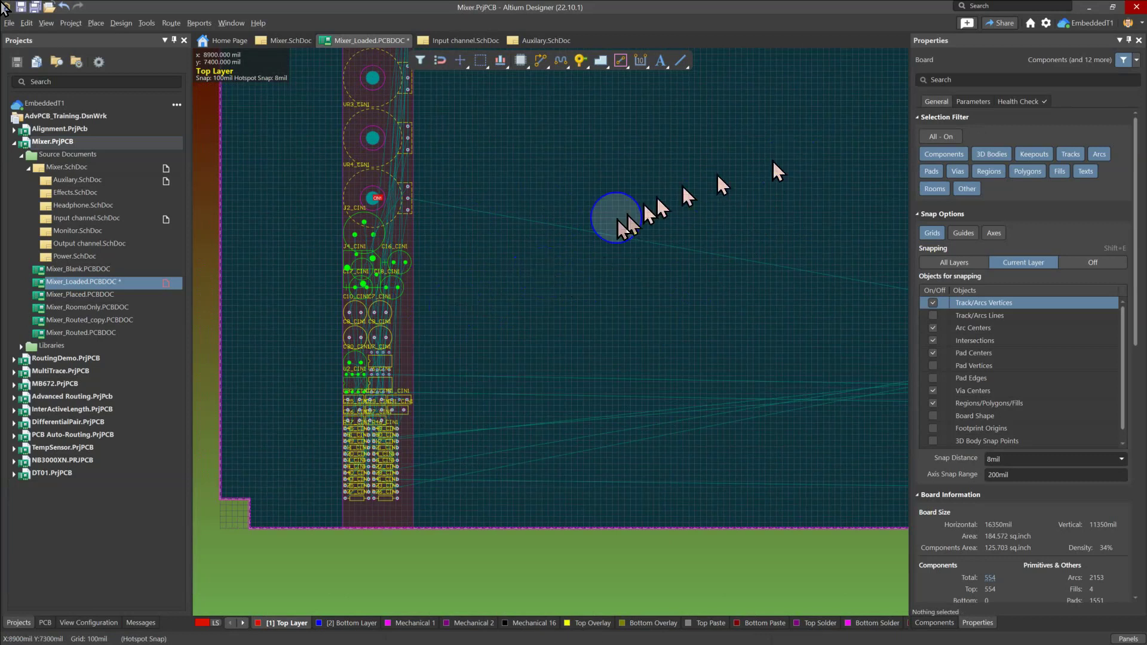
pyautogui.moveTo(606, 185); pyautogui.dragTo(609, 242, button='right')
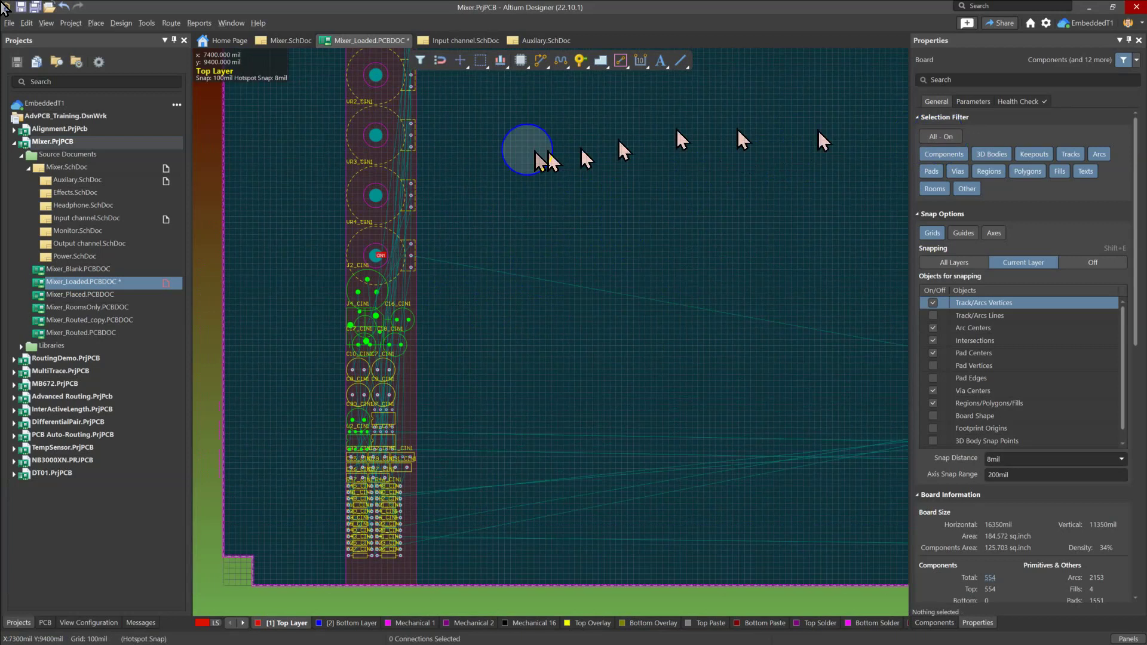
# Restrict the selection filter to Components only.
pyautogui.click(421, 60)
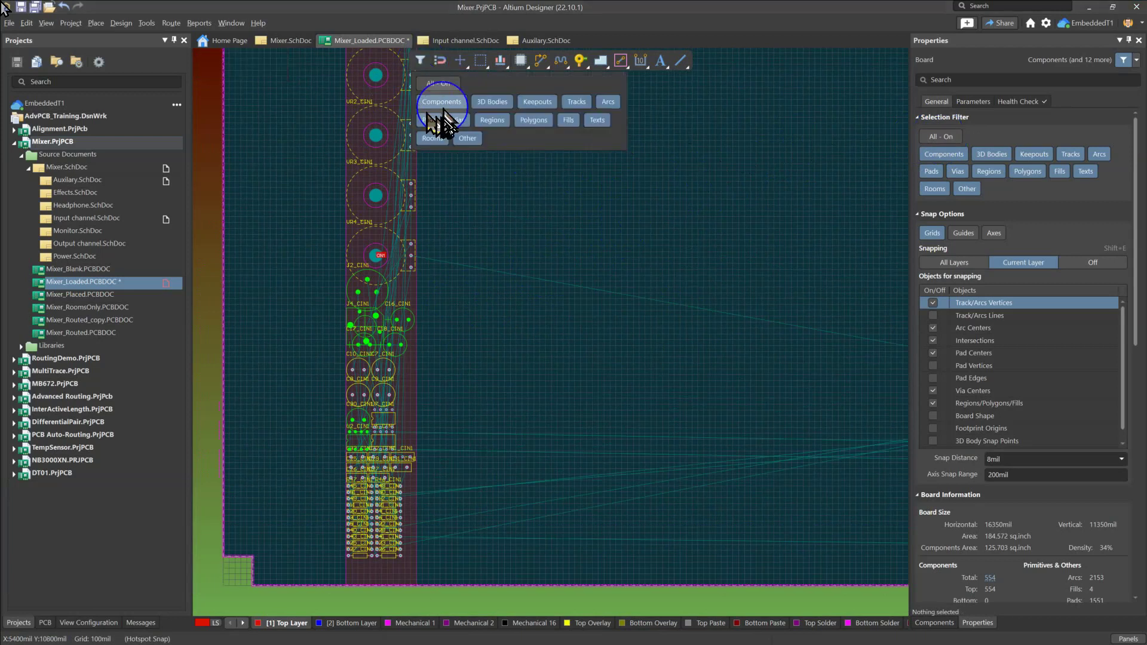
pyautogui.click(441, 85)
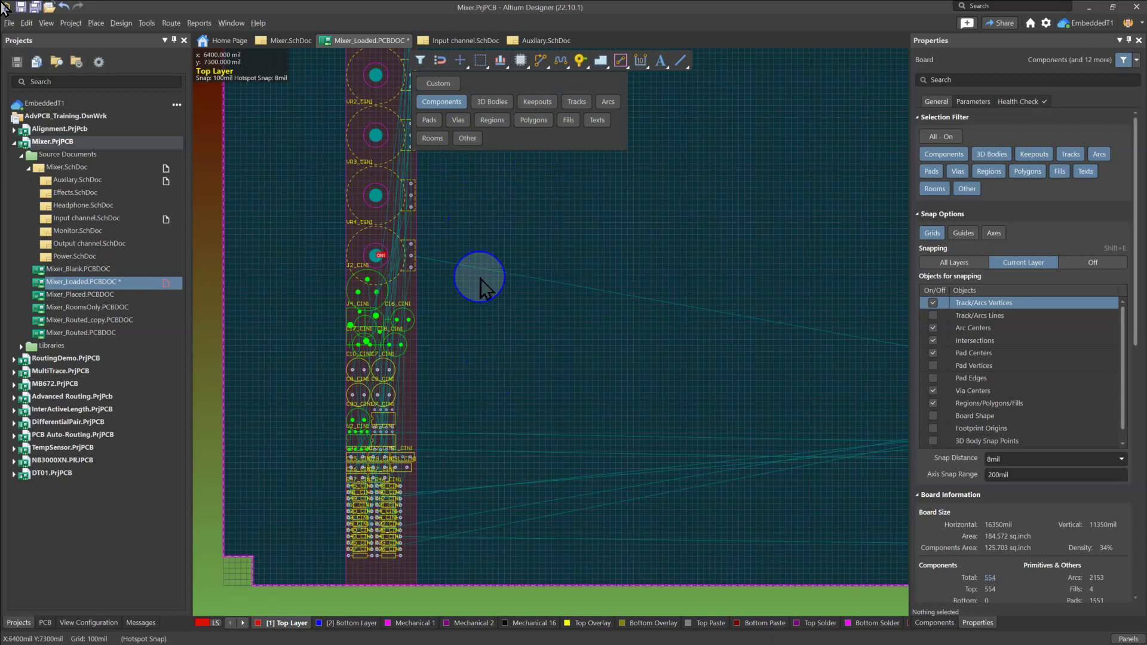
pyautogui.click(478, 349)
# Move the block of components from U2_CIN1 and U6_CIN1 downward closer to the board's lower edge.
pyautogui.scroll(-1, 476, 321)
pyautogui.moveTo(463, 374); pyautogui.dragTo(295, 223)
pyautogui.click(503, 292)
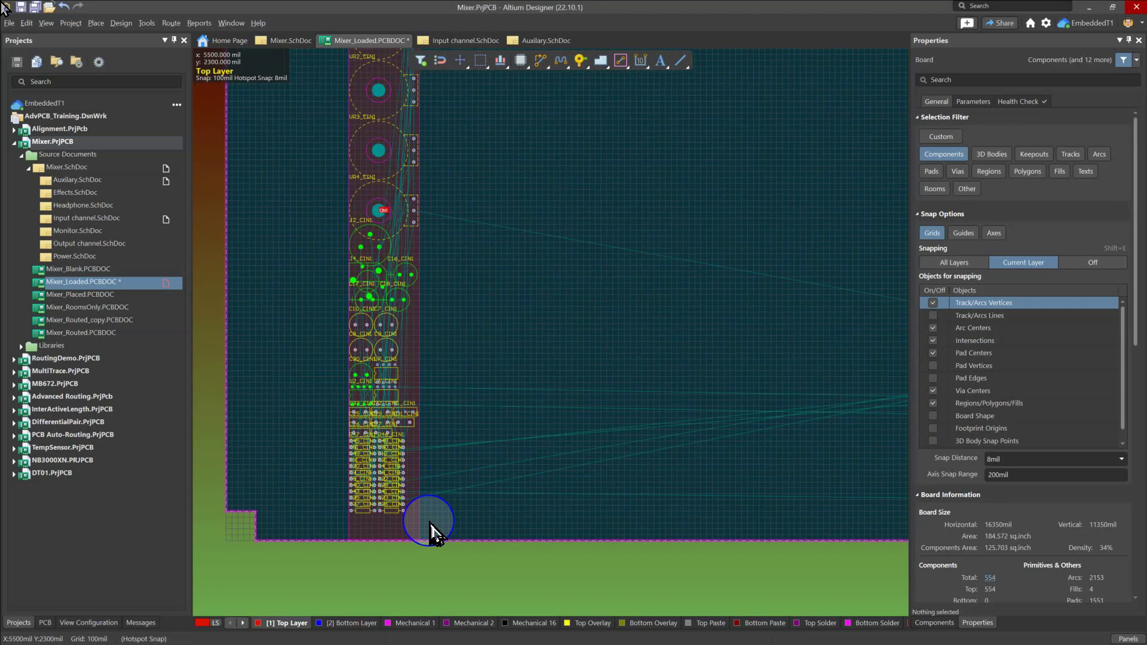
pyautogui.moveTo(436, 532); pyautogui.dragTo(332, 388)
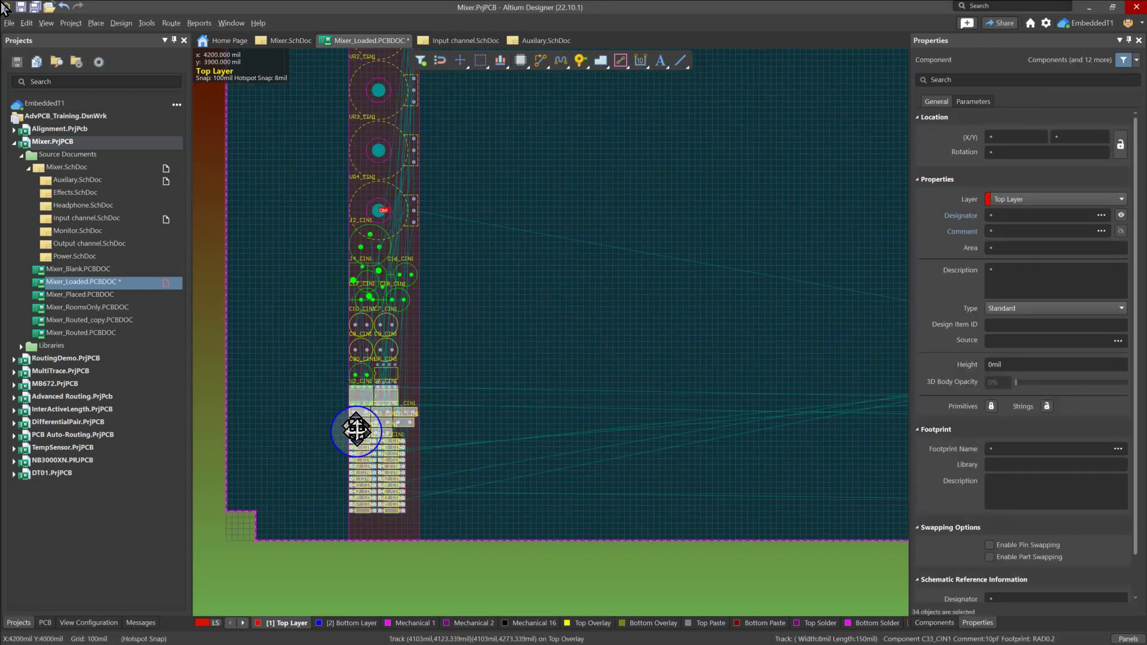
pyautogui.moveTo(356, 430); pyautogui.dragTo(392, 443)
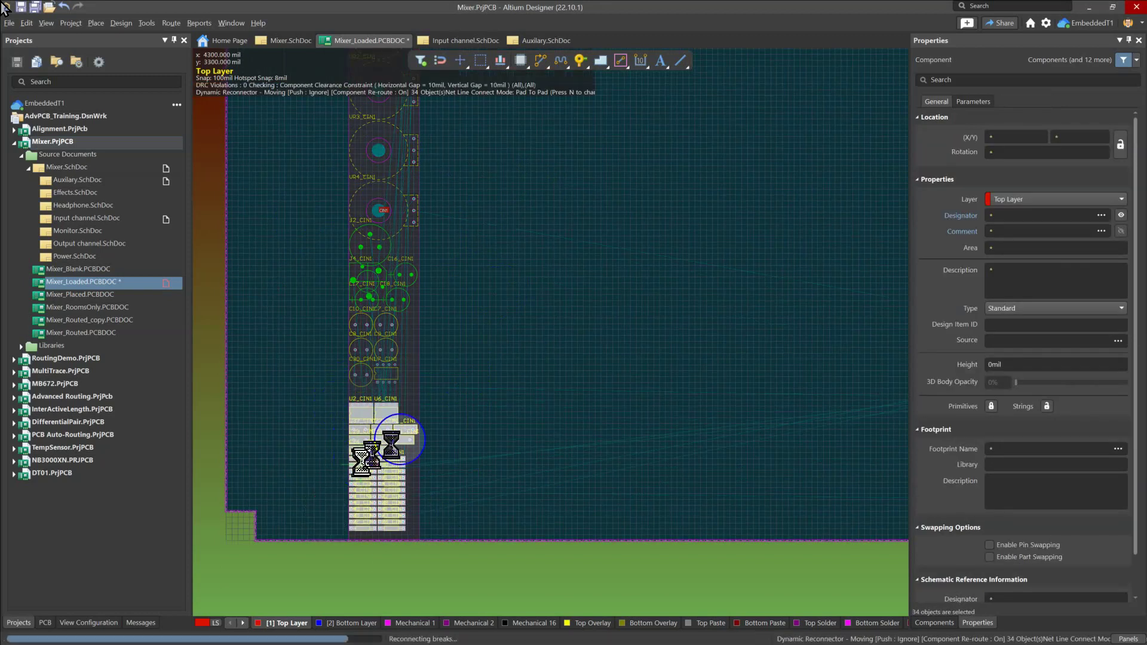
pyautogui.click(455, 380)
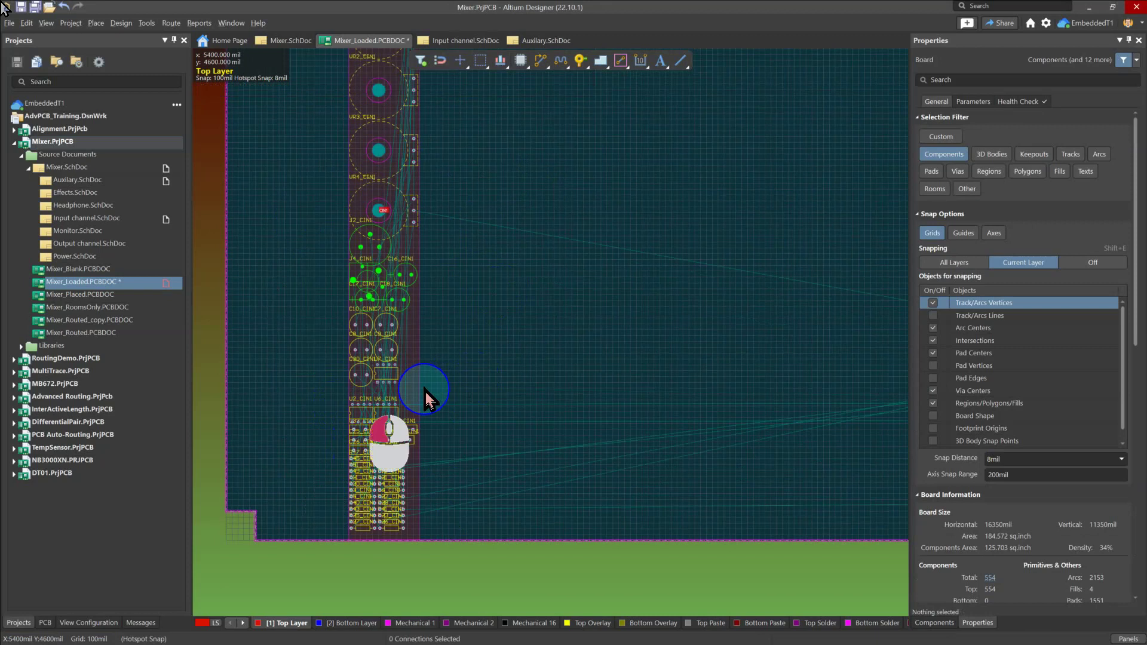
# Move the C10_CIN1 to U7_CIN1 component block down and shift capacitors C17_CIN1 and C18_CIN1 down and right.
pyautogui.moveTo(426, 396); pyautogui.dragTo(362, 330)
pyautogui.click(468, 333)
pyautogui.keyDown('ctrl'); pyautogui.scroll(2, 407, 302); pyautogui.keyUp('ctrl')
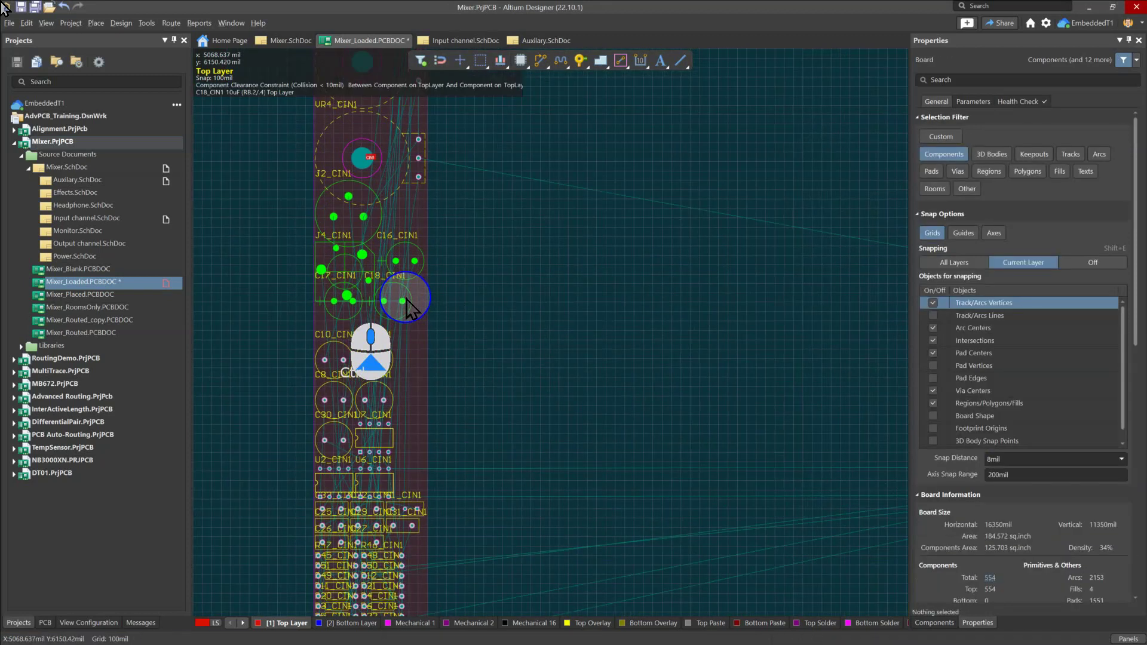
pyautogui.moveTo(341, 318); pyautogui.dragTo(472, 301)
pyautogui.click(397, 304)
pyautogui.click(401, 264)
pyautogui.moveTo(472, 300); pyautogui.dragTo(544, 267, button='right')
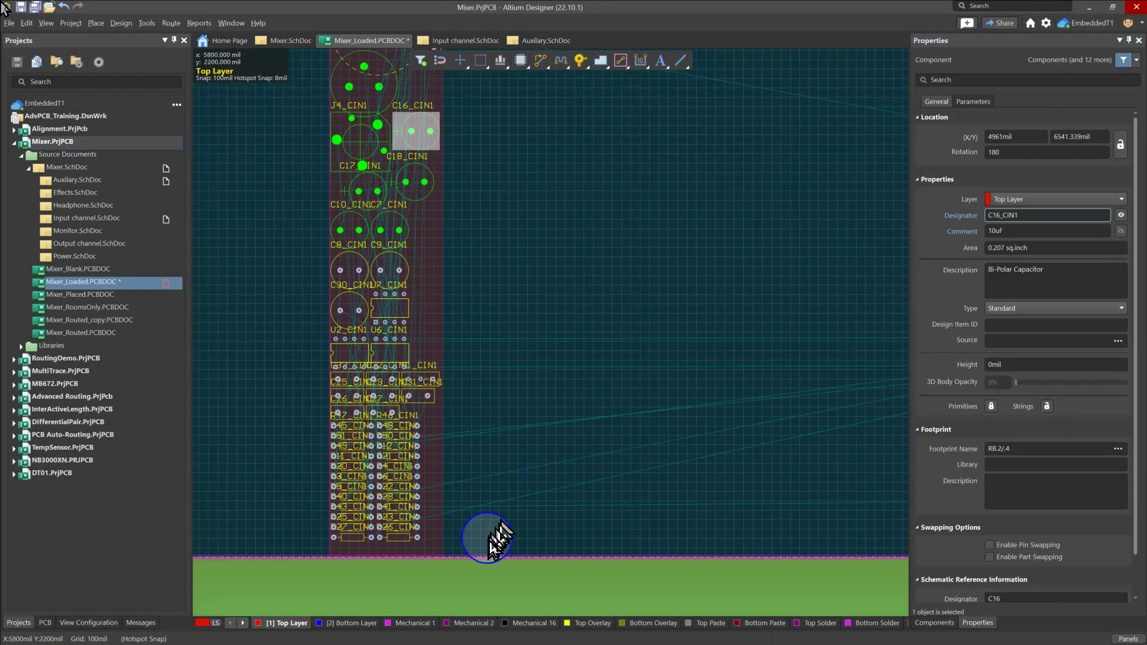
# Move the whole block of components from J2_CIN1 to the bottom resistors slightly down within room CIN1.
pyautogui.moveTo(479, 542); pyautogui.dragTo(486, 177)
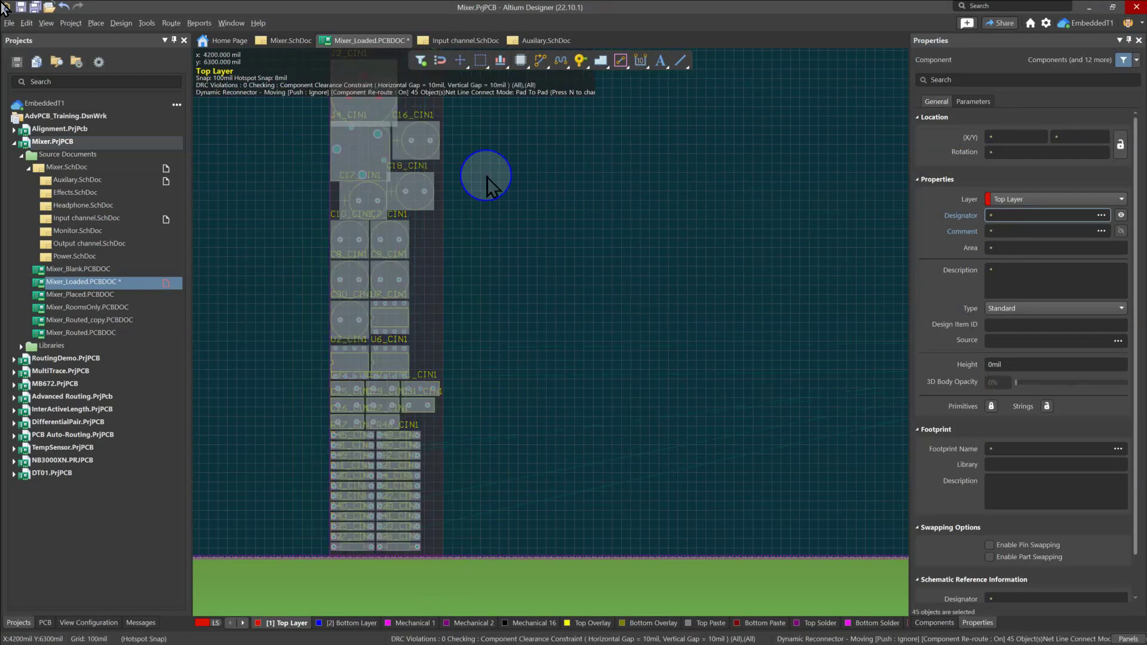
pyautogui.click(487, 177)
pyautogui.scroll(2, 496, 327)
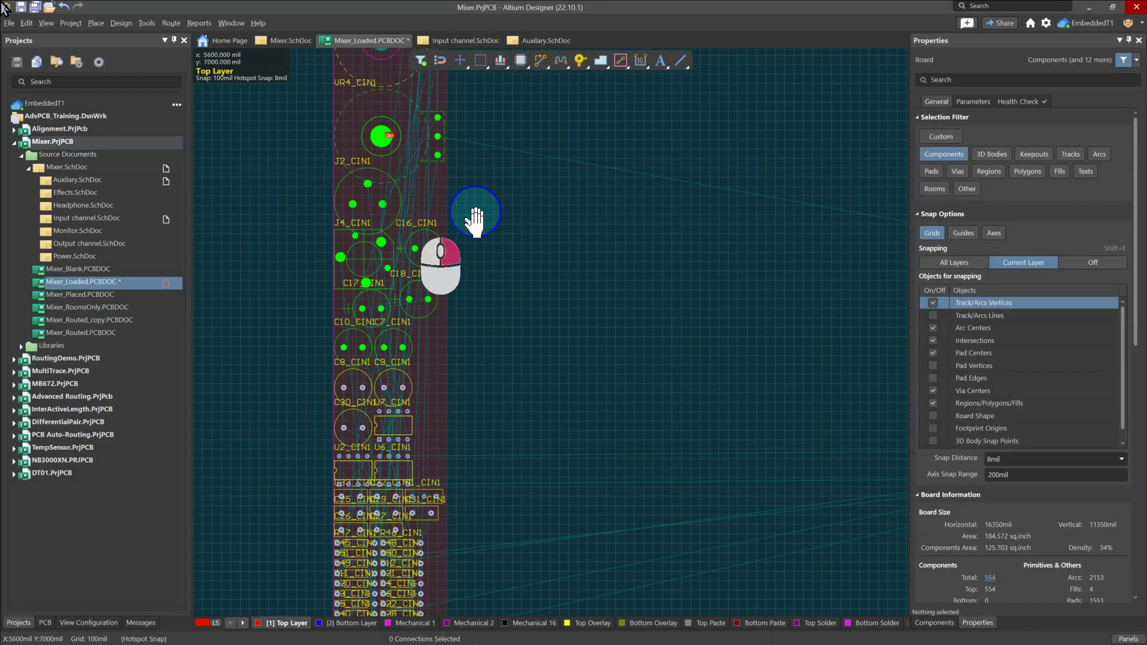
# Examine the free board area beside room CIN1 and the remaining channel rooms outside the board.
pyautogui.keyDown('ctrl'); pyautogui.scroll(-4, 476, 338); pyautogui.keyUp('ctrl')
pyautogui.moveTo(519, 367); pyautogui.dragTo(486, 370, button='right')
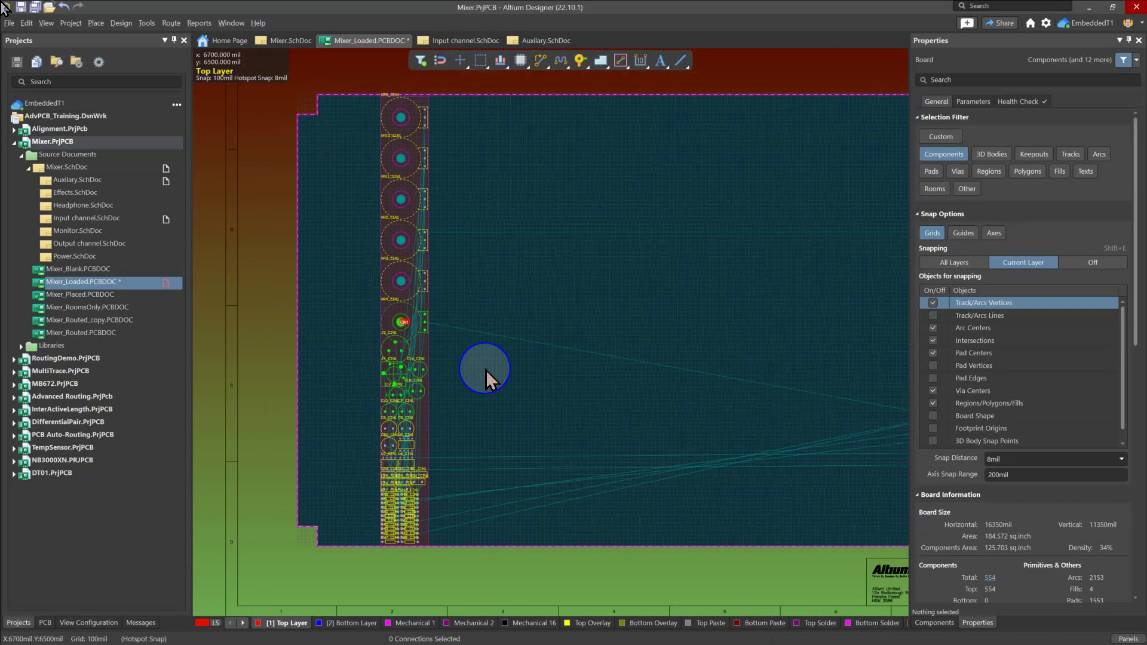
pyautogui.keyDown('ctrl'); pyautogui.scroll(-2, 454, 401); pyautogui.keyUp('ctrl')
pyautogui.moveTo(463, 399); pyautogui.dragTo(412, 402, button='right')
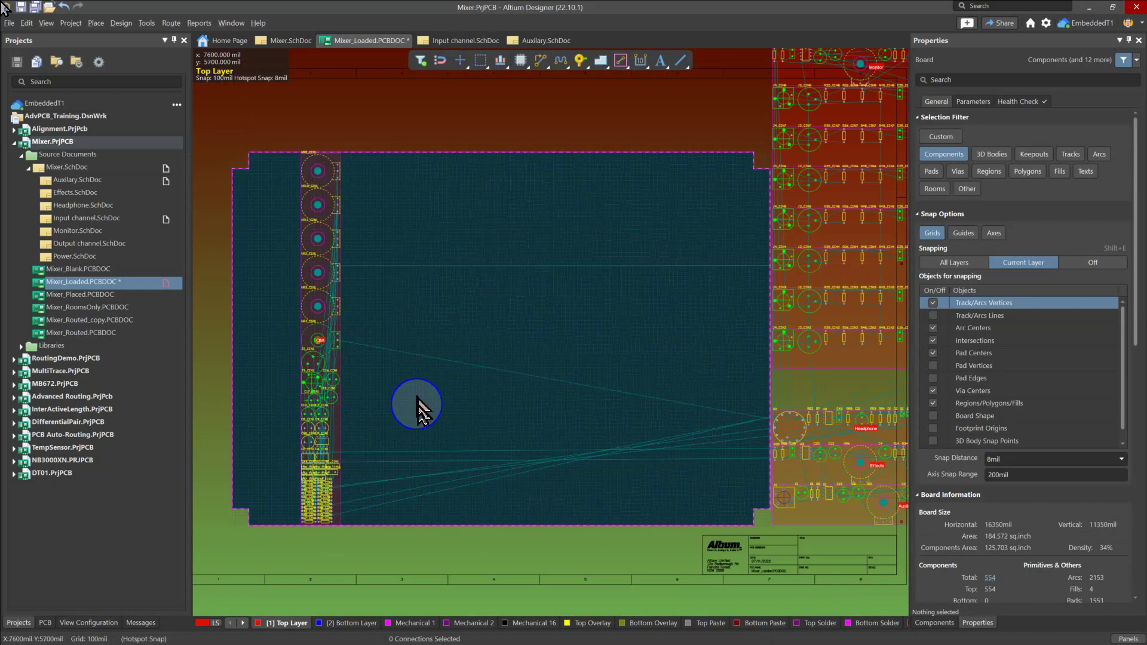
pyautogui.moveTo(420, 406); pyautogui.dragTo(392, 408, button='right')
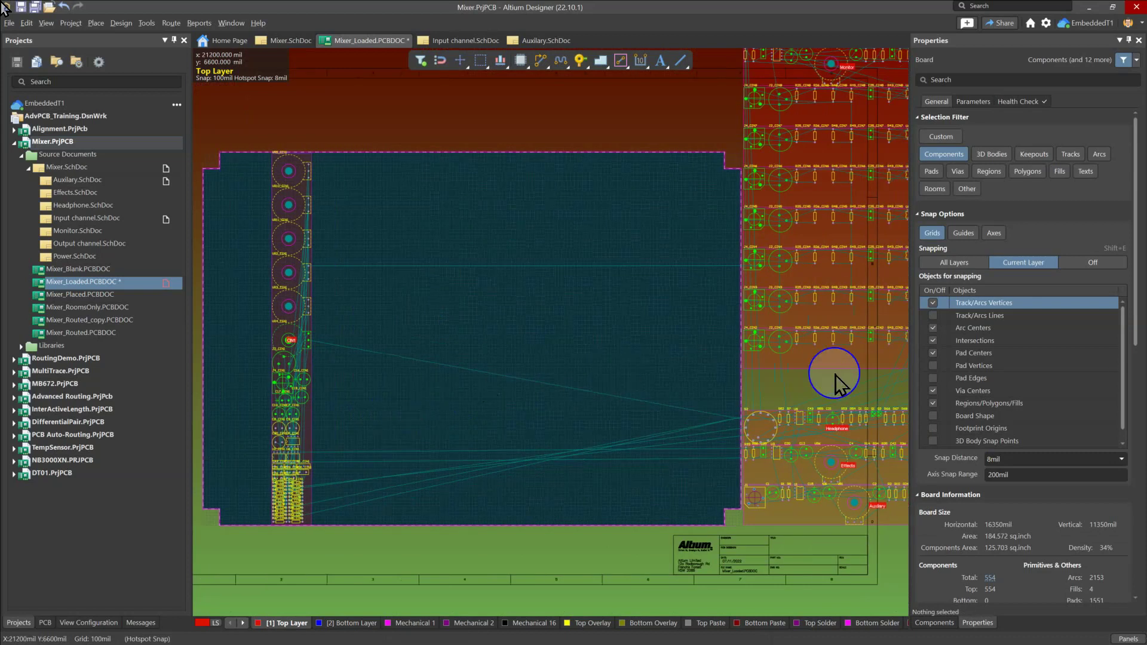
pyautogui.moveTo(814, 378); pyautogui.dragTo(761, 384, button='right')
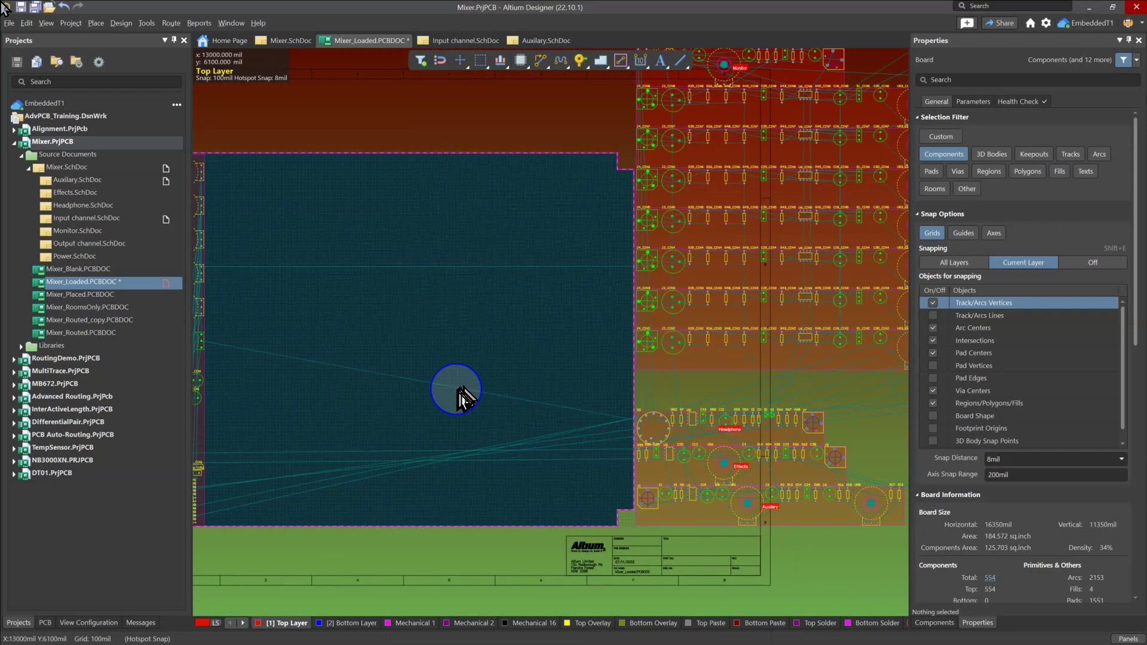
pyautogui.moveTo(460, 397); pyautogui.dragTo(562, 375, button='right')
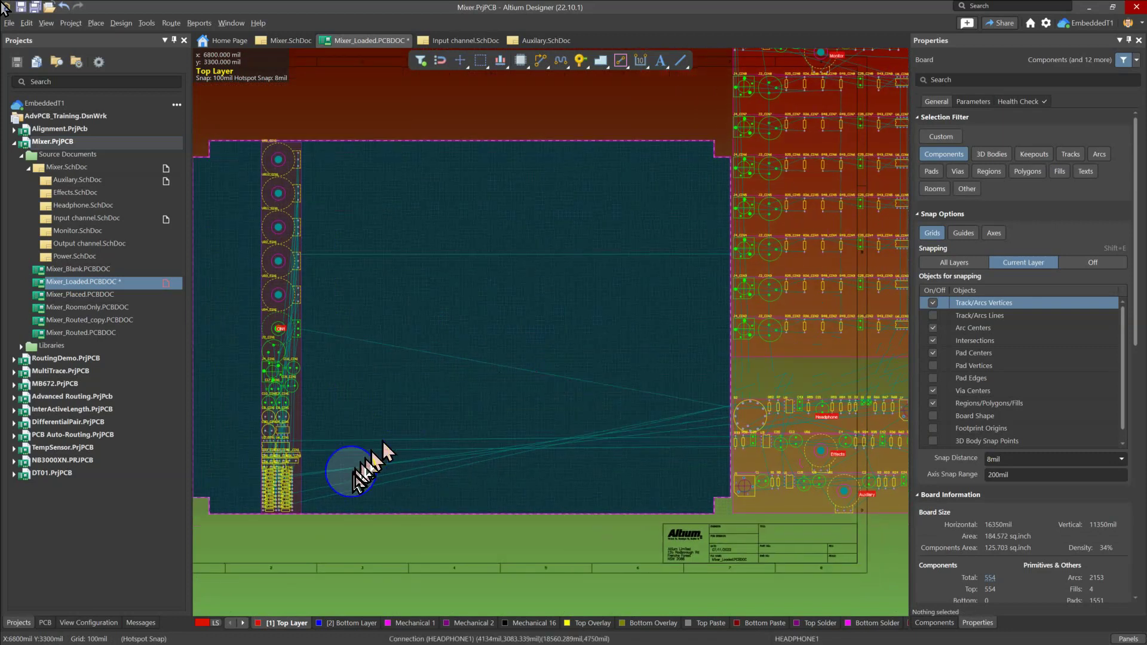
pyautogui.keyDown('ctrl'); pyautogui.scroll(1, 396, 347); pyautogui.keyUp('ctrl')
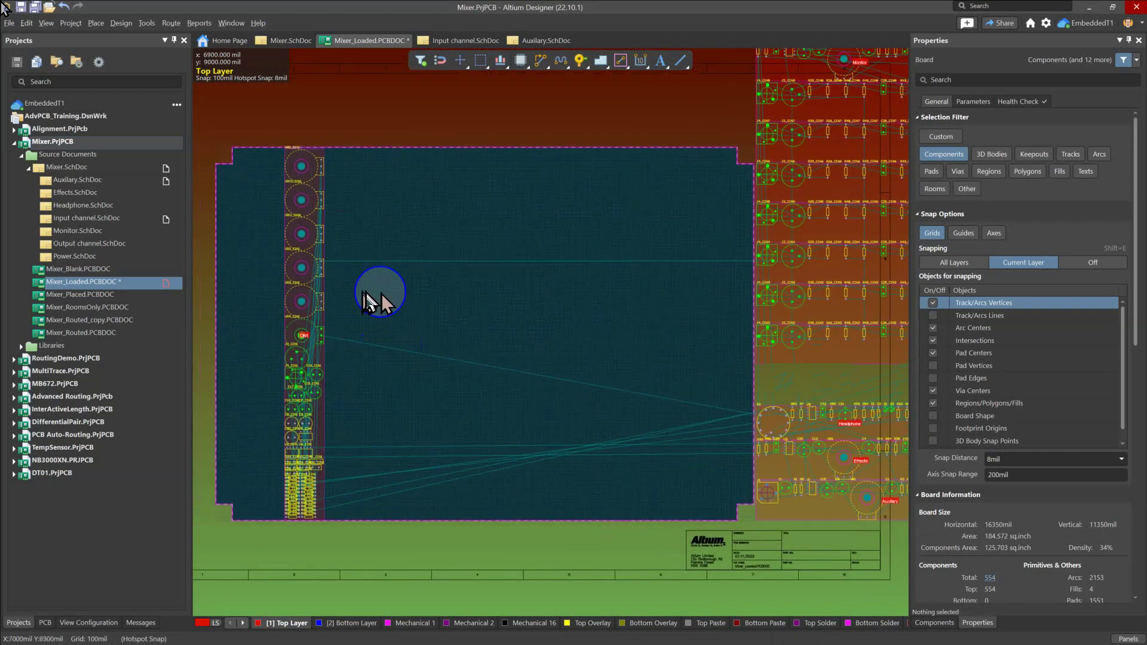
pyautogui.moveTo(476, 322); pyautogui.dragTo(433, 325, button='right')
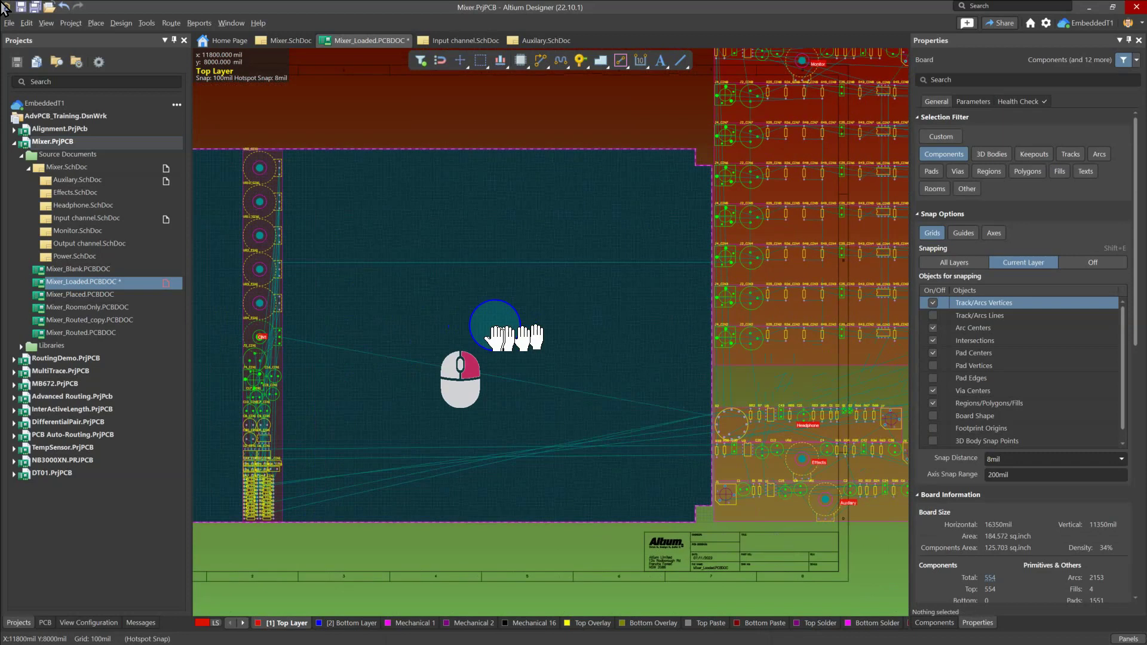
# Allow Rooms as well as Components in the selection filter.
pyautogui.click(785, 357)
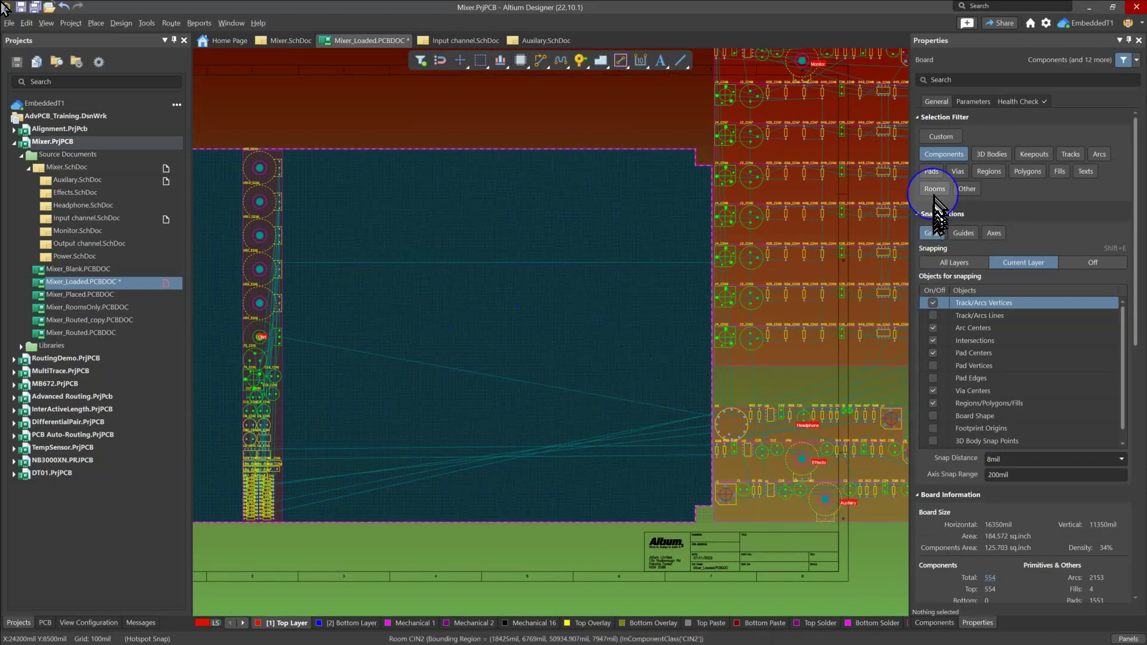
pyautogui.click(421, 59)
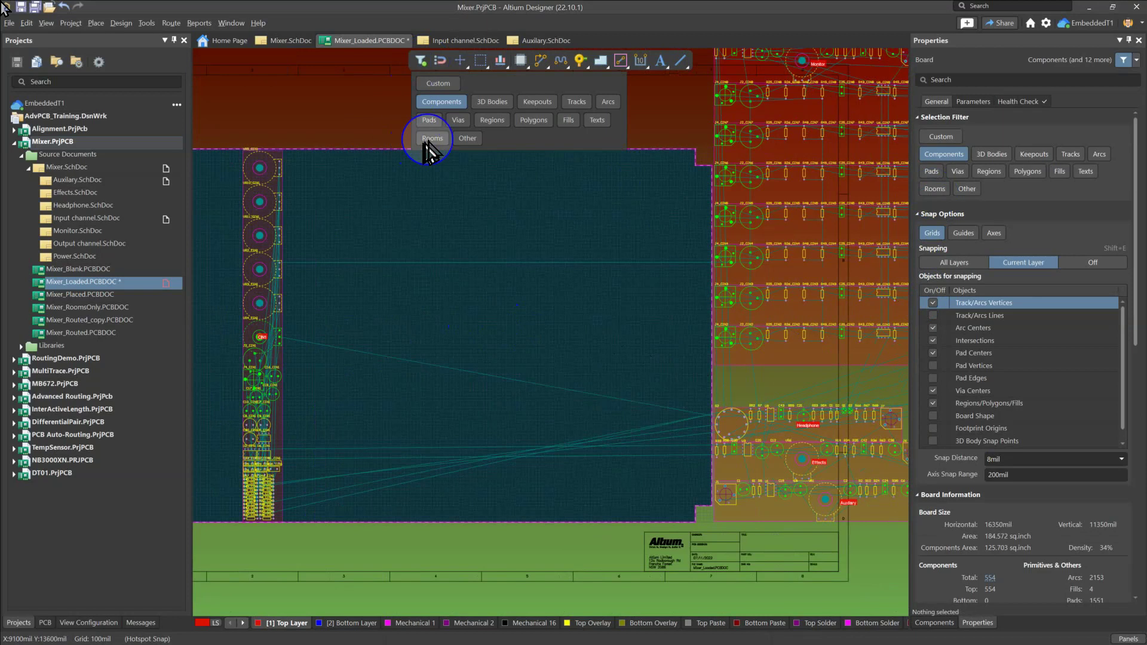
pyautogui.click(530, 222)
# Move rooms CIN2 to CIN8 together onto the board beside CIN1, rotated 90 degrees so they stand upright.
pyautogui.click(754, 359)
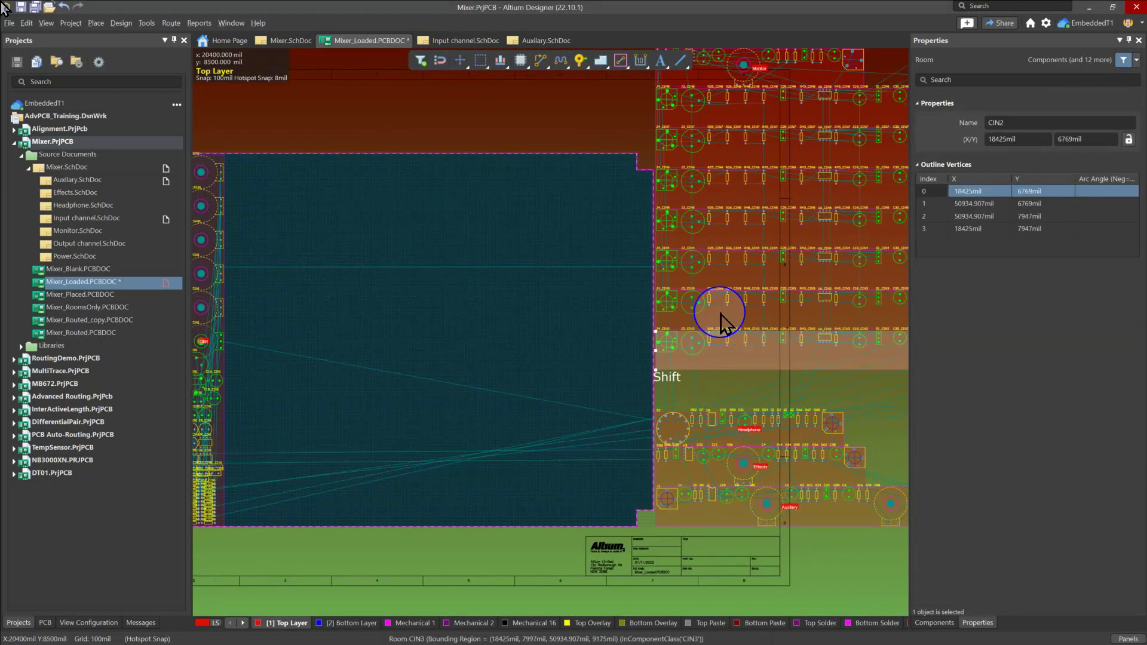
pyautogui.keyDown('shift'); pyautogui.click(722, 289); pyautogui.keyUp('shift')
pyautogui.keyDown('shift'); pyautogui.click(723, 272); pyautogui.keyUp('shift')
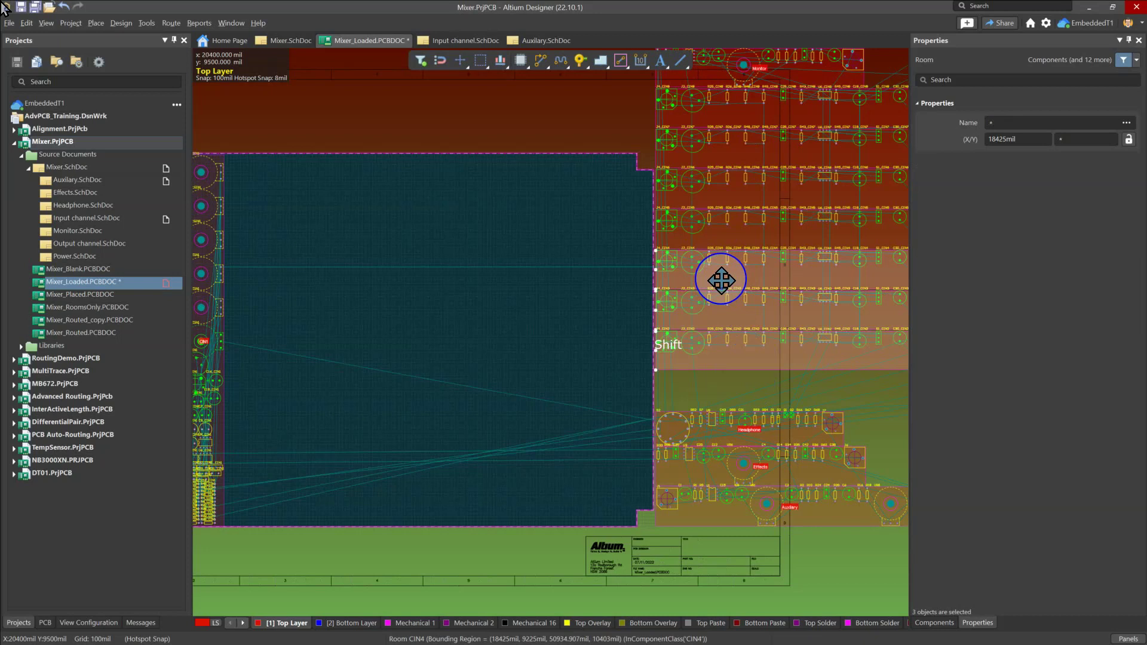
pyautogui.keyDown('shift'); pyautogui.click(724, 227); pyautogui.keyUp('shift')
pyautogui.keyDown('shift'); pyautogui.click(725, 174); pyautogui.keyUp('shift')
pyautogui.keyDown('shift'); pyautogui.click(719, 129); pyautogui.keyUp('shift')
pyautogui.keyDown('shift'); pyautogui.click(721, 99); pyautogui.keyUp('shift')
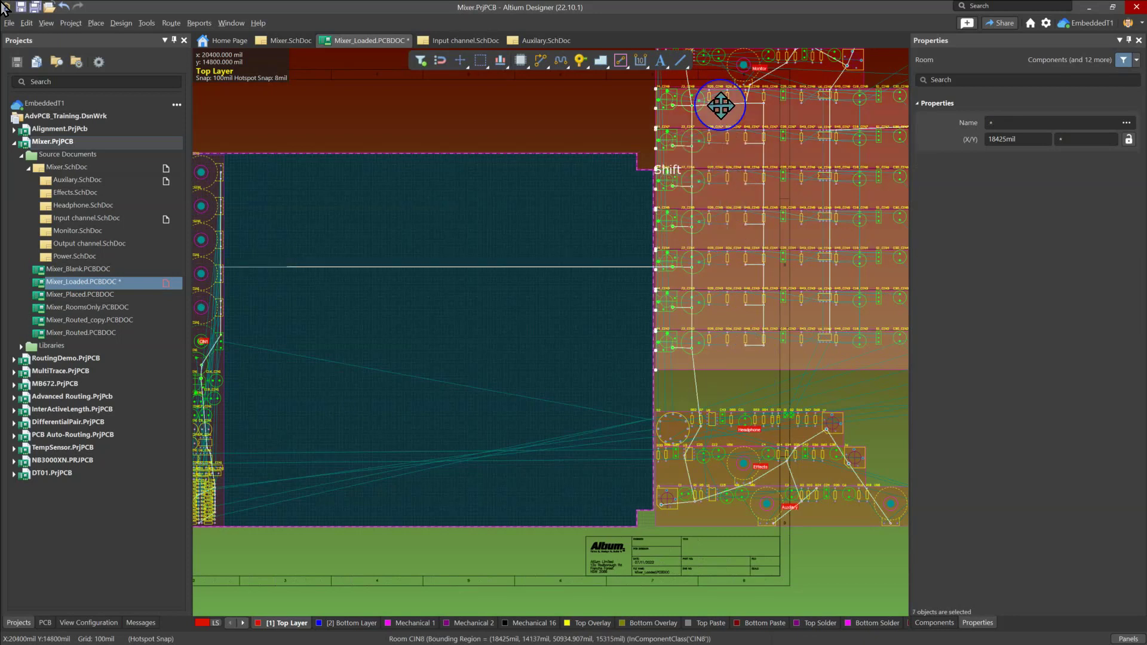
pyautogui.keyDown('ctrl'); pyautogui.scroll(-2, 551, 398); pyautogui.keyUp('ctrl')
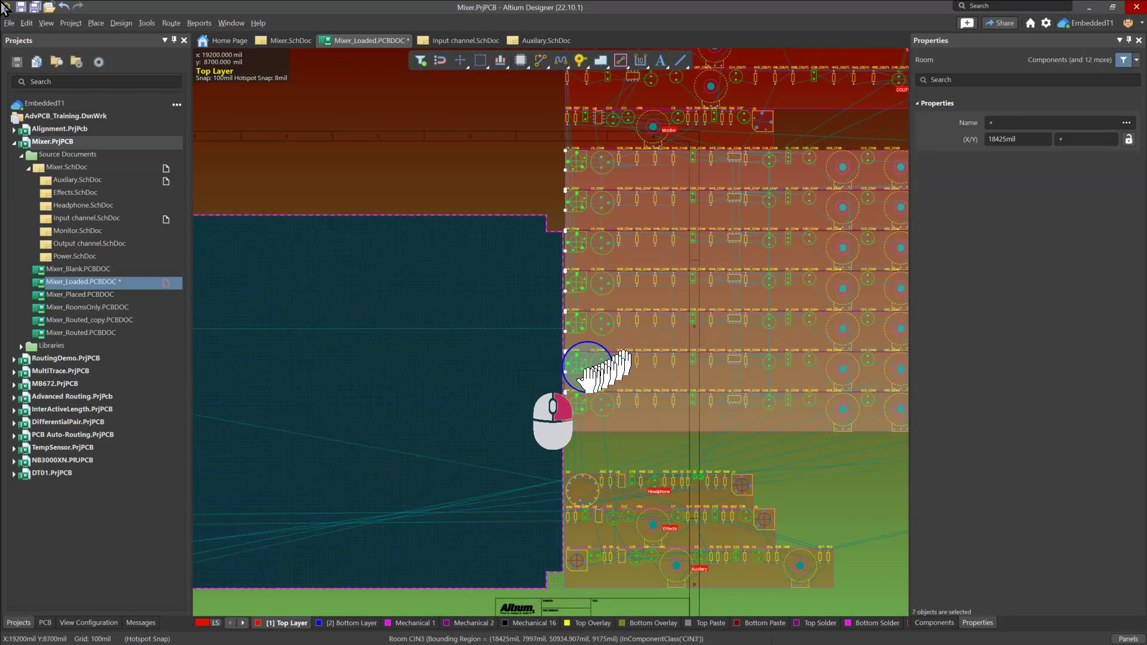
pyautogui.moveTo(557, 328); pyautogui.dragTo(711, 352, button='right')
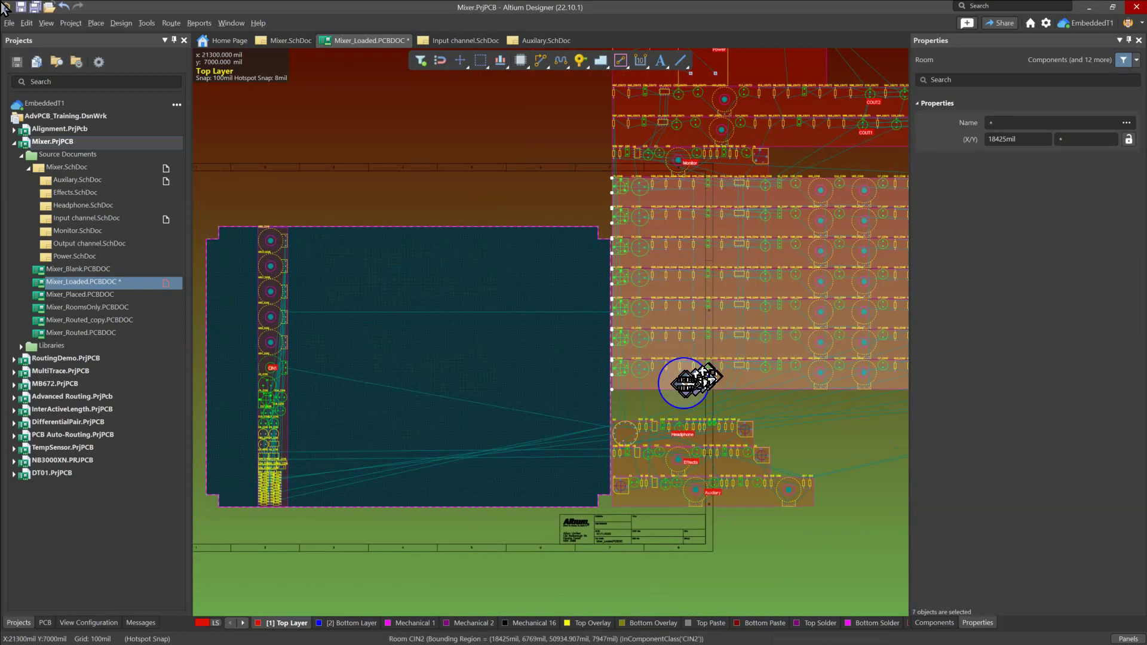
pyautogui.moveTo(678, 379); pyautogui.dragTo(528, 428)
pyautogui.press('space')
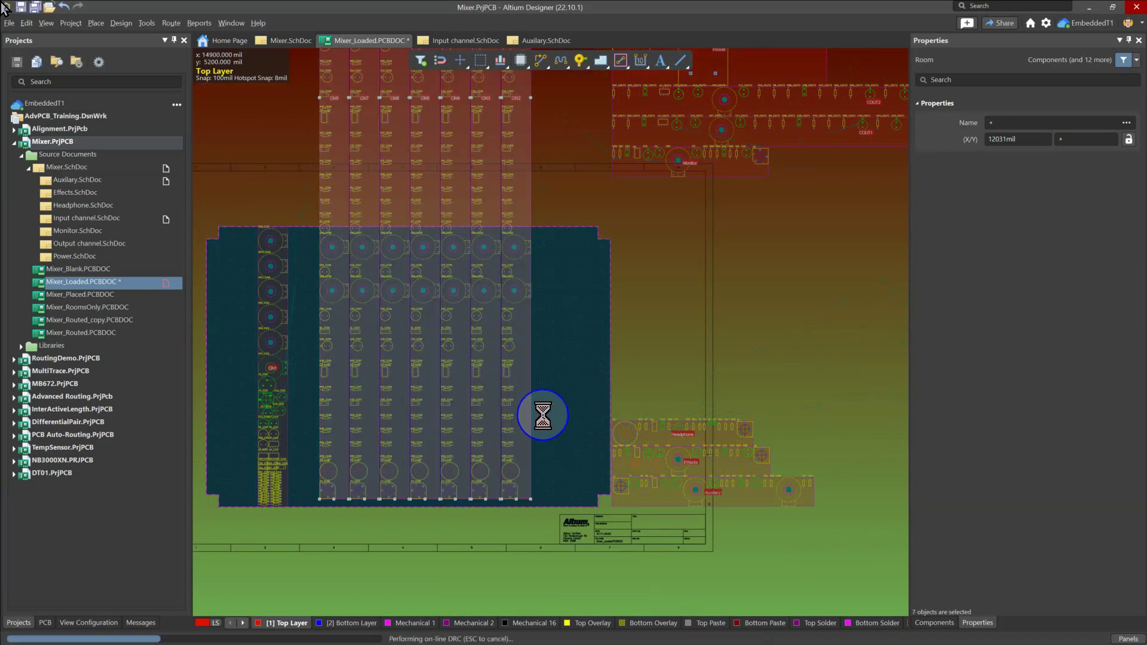
pyautogui.moveTo(375, 344); pyautogui.dragTo(478, 374, button='right')
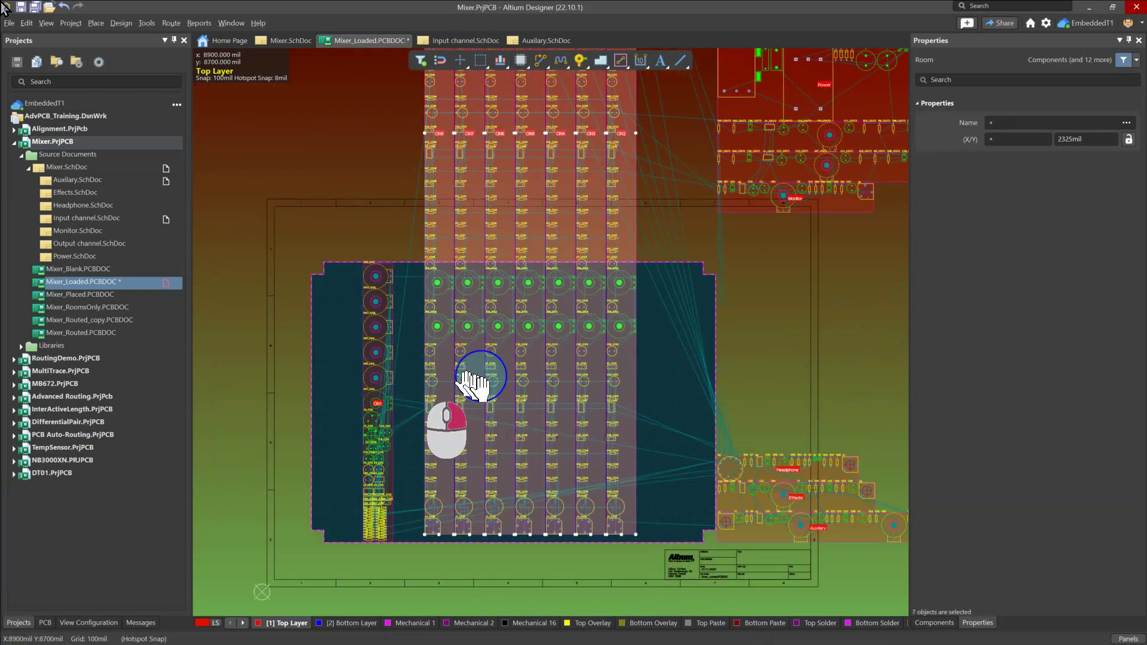
pyautogui.click(376, 231)
# Start copying room formats with CIN1 as the source room and CIN8 as the destination room.
pyautogui.moveTo(372, 202); pyautogui.dragTo(333, 210, button='right')
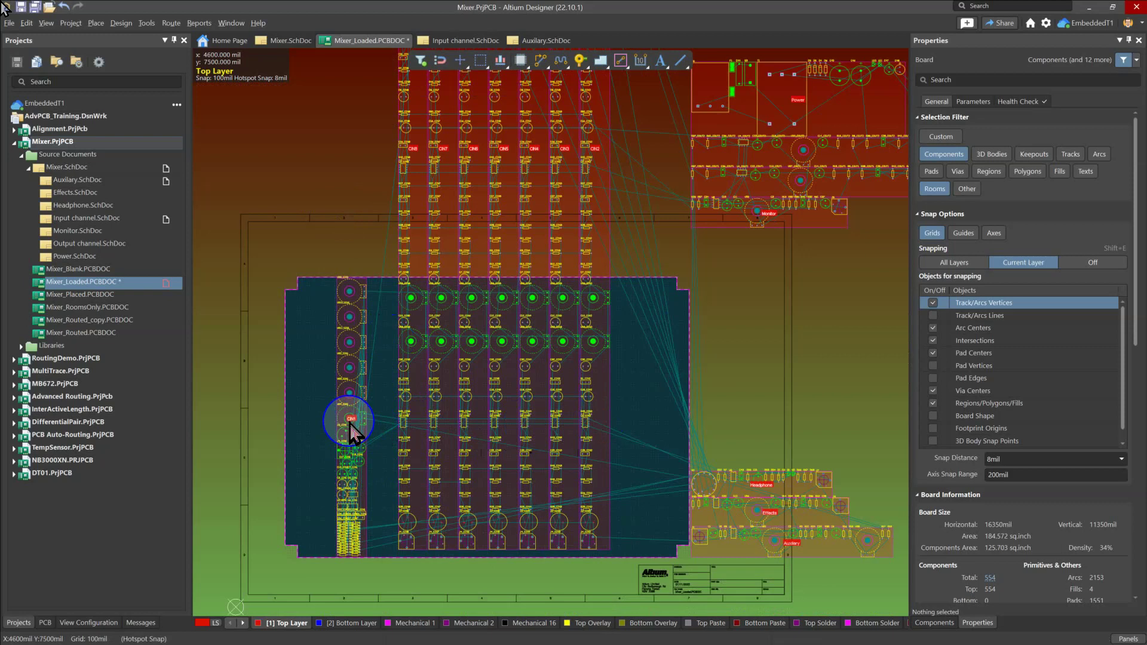
pyautogui.scroll(-1, 377, 451)
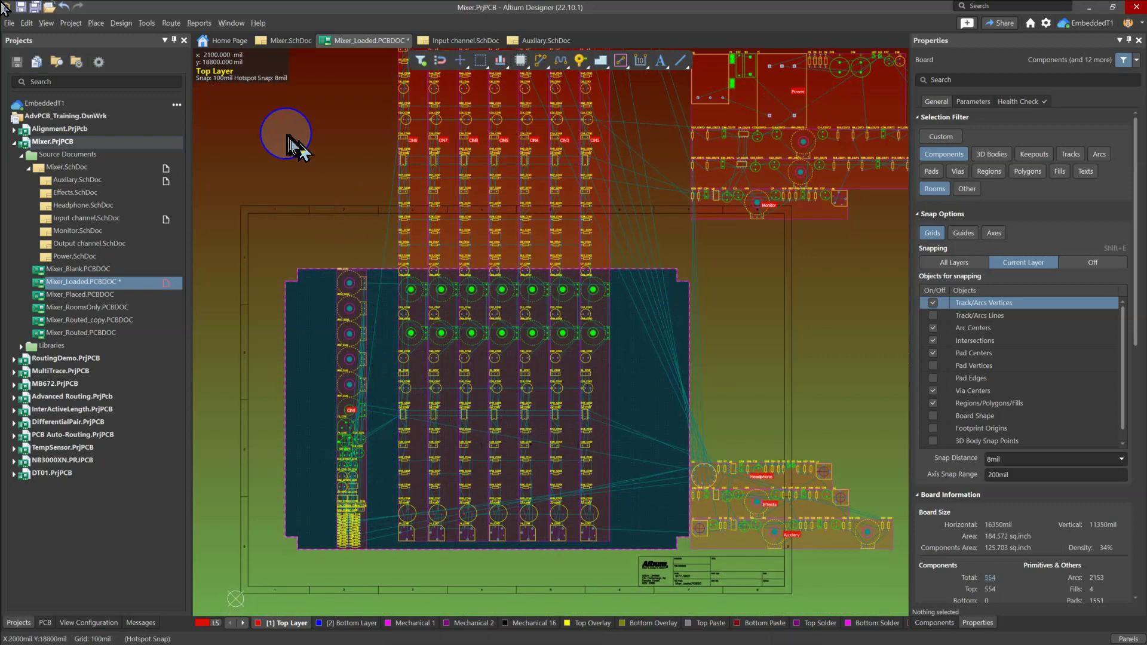
pyautogui.click(120, 23)
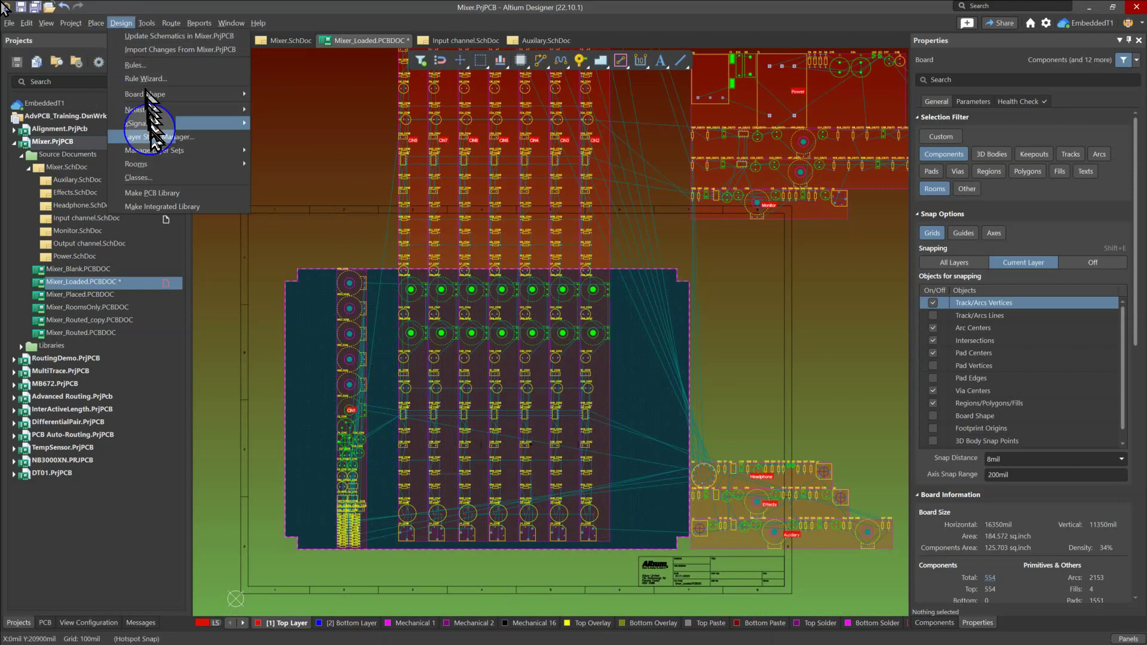
pyautogui.moveTo(179, 166)
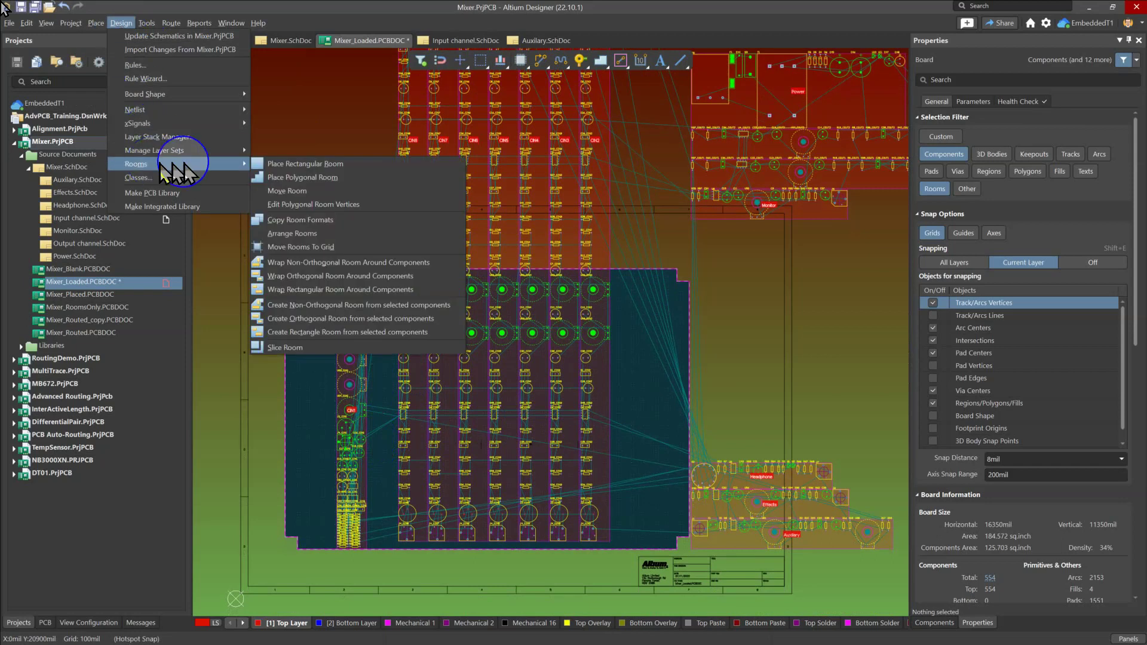
pyautogui.click(344, 232)
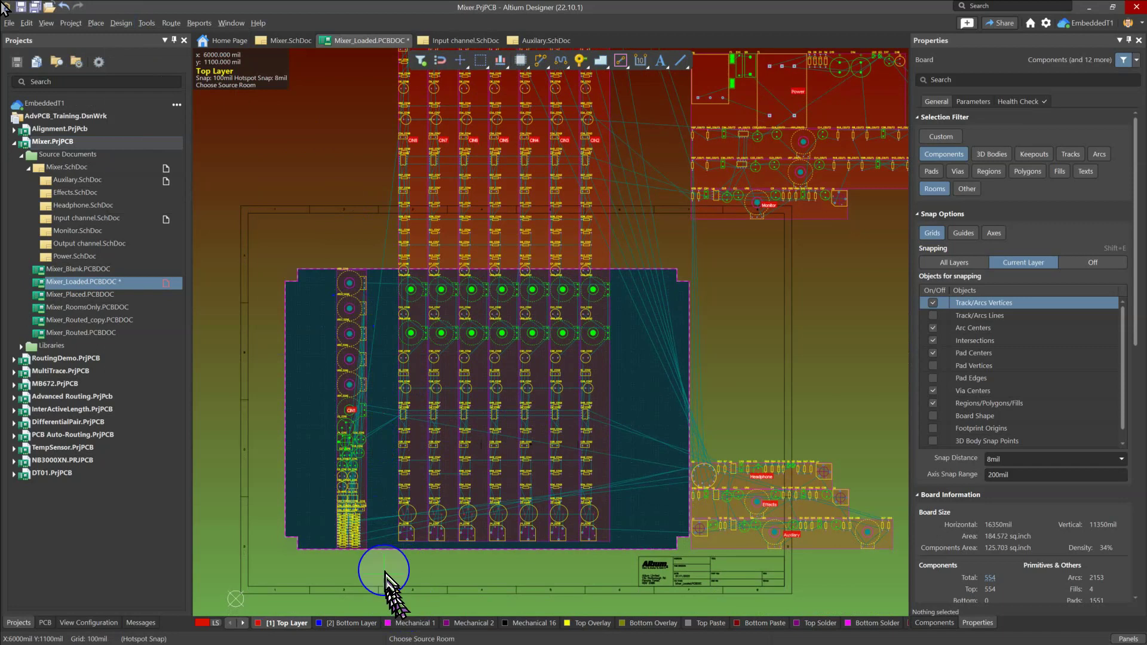
pyautogui.click(362, 478)
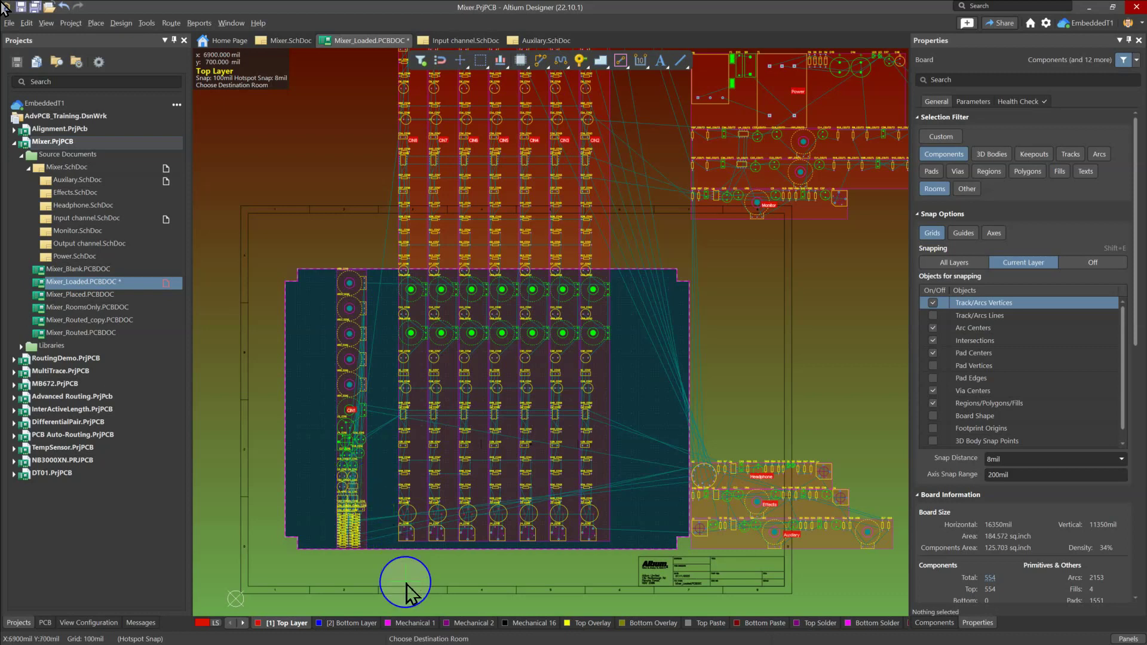
pyautogui.click(419, 441)
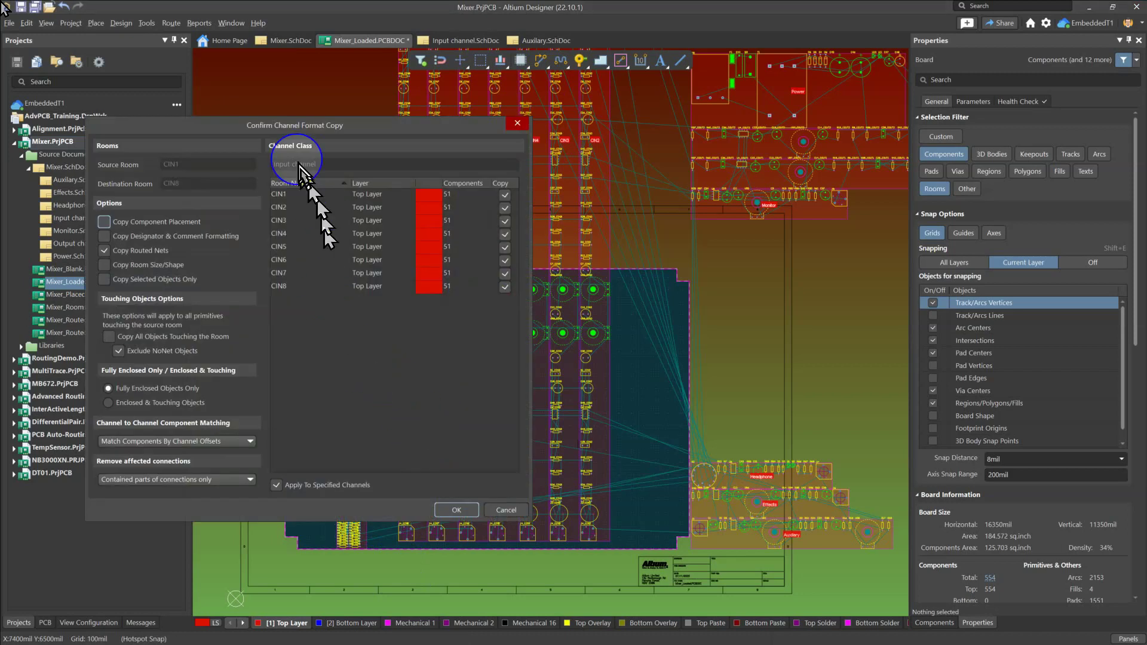
# Set the channel copy to include component placement, designator and comment formatting, and room size/shape, but not routed nets.
pyautogui.moveTo(299, 133); pyautogui.dragTo(381, 128)
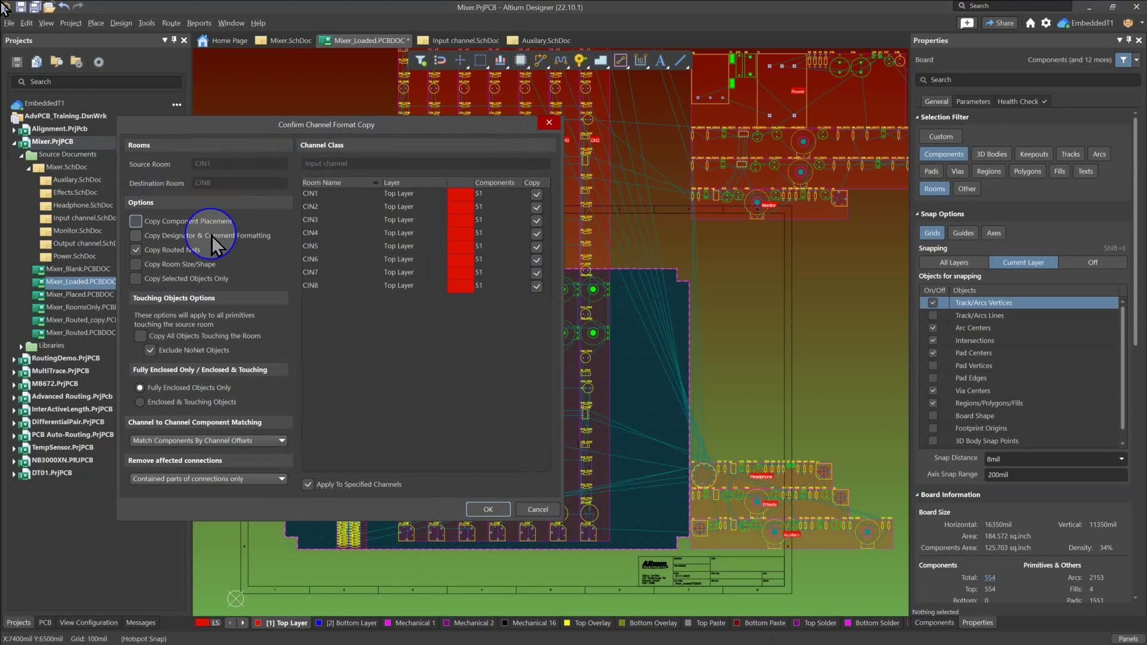
pyautogui.click(148, 223)
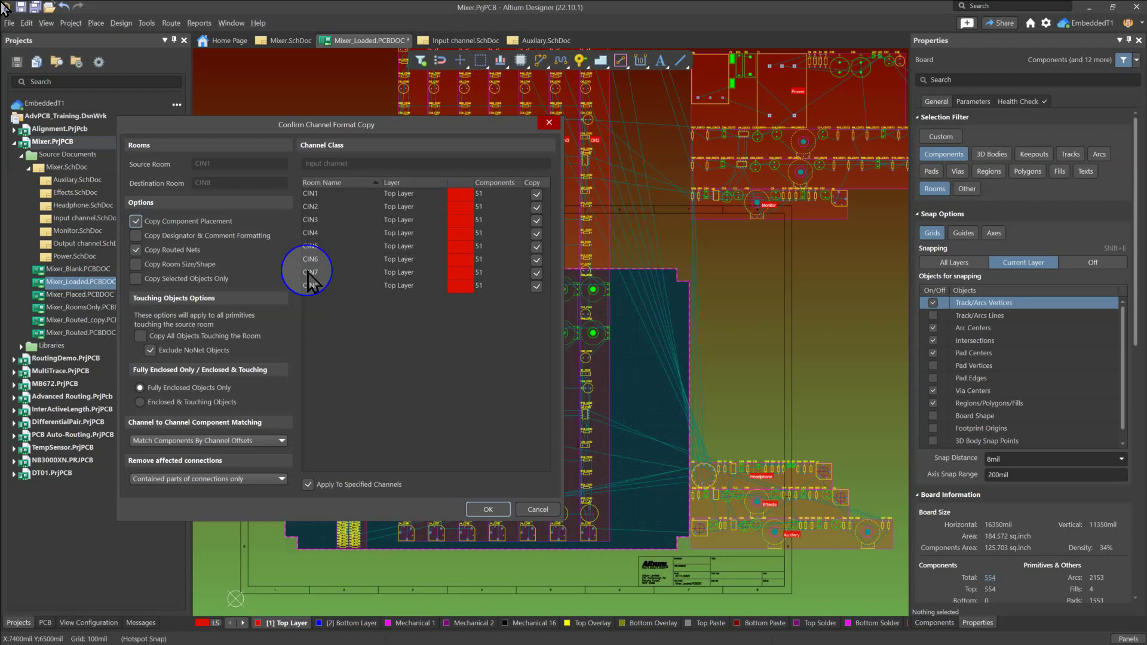
pyautogui.click(179, 236)
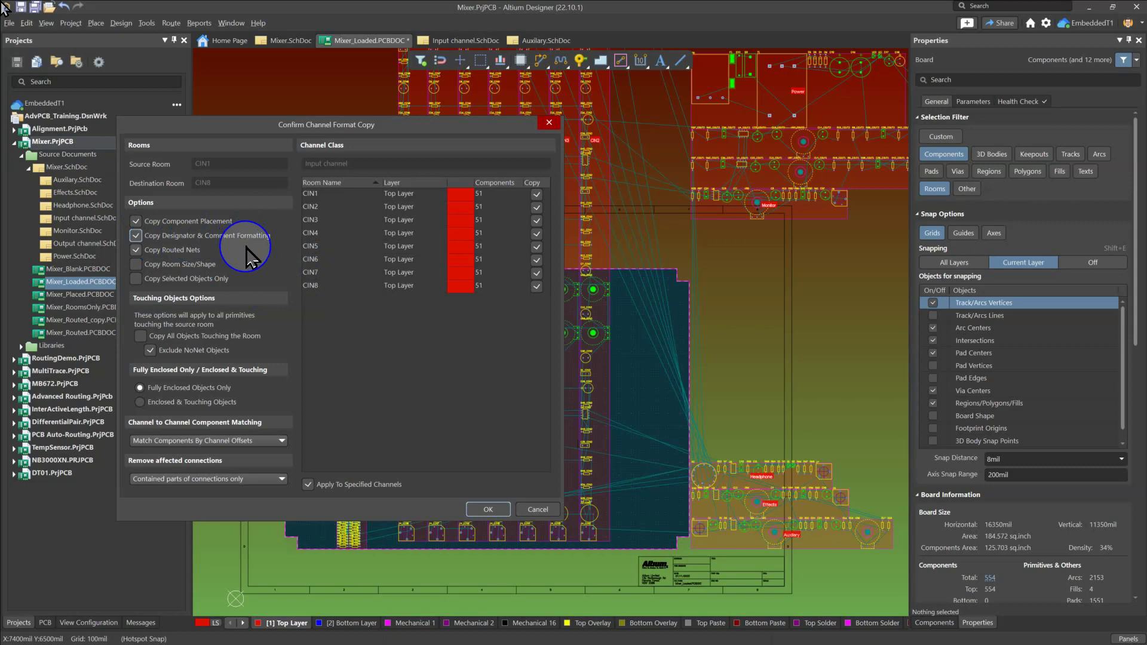
pyautogui.click(163, 254)
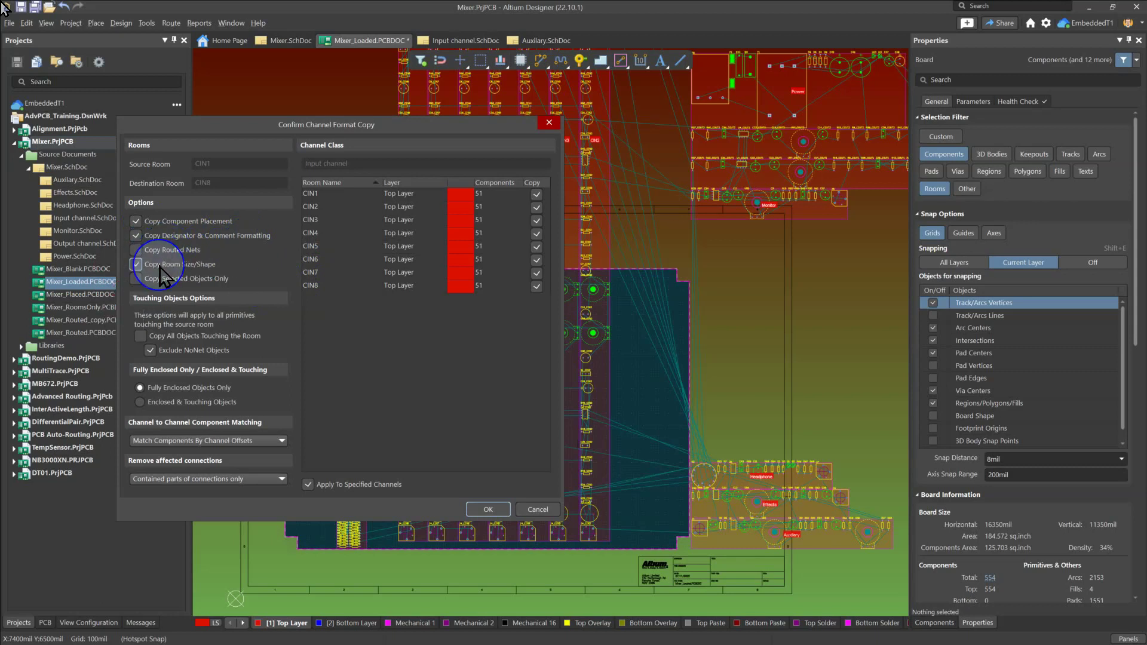
pyautogui.click(159, 267)
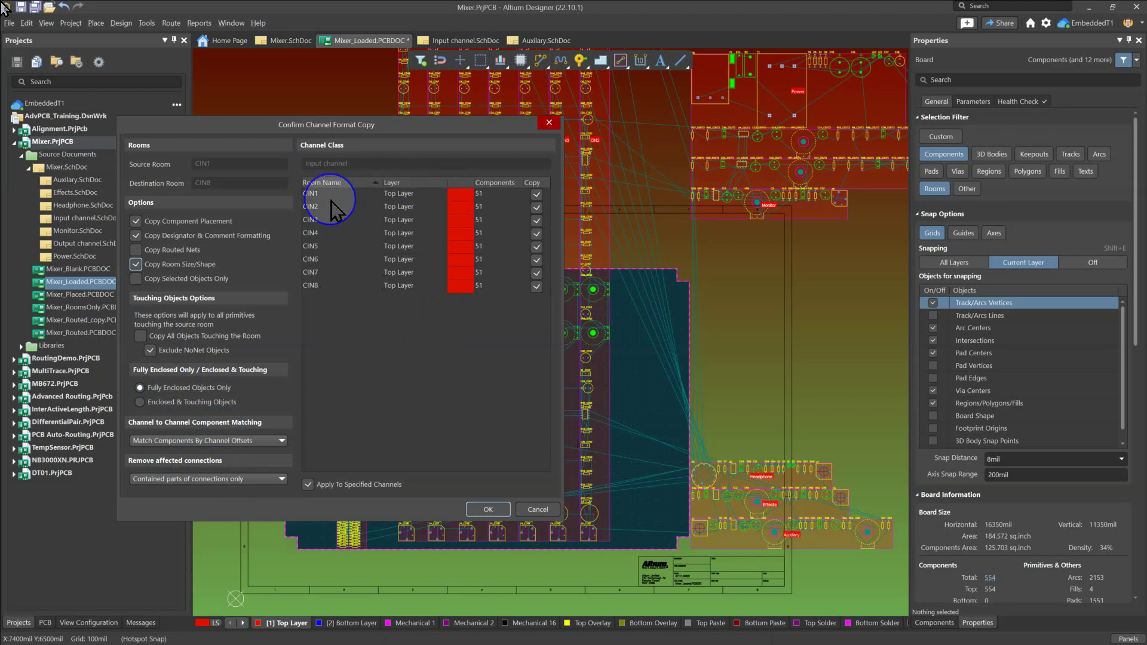
# Exclude source room CIN1 from the copy and apply its format to rooms CIN2 to CIN8.
pyautogui.click(537, 194)
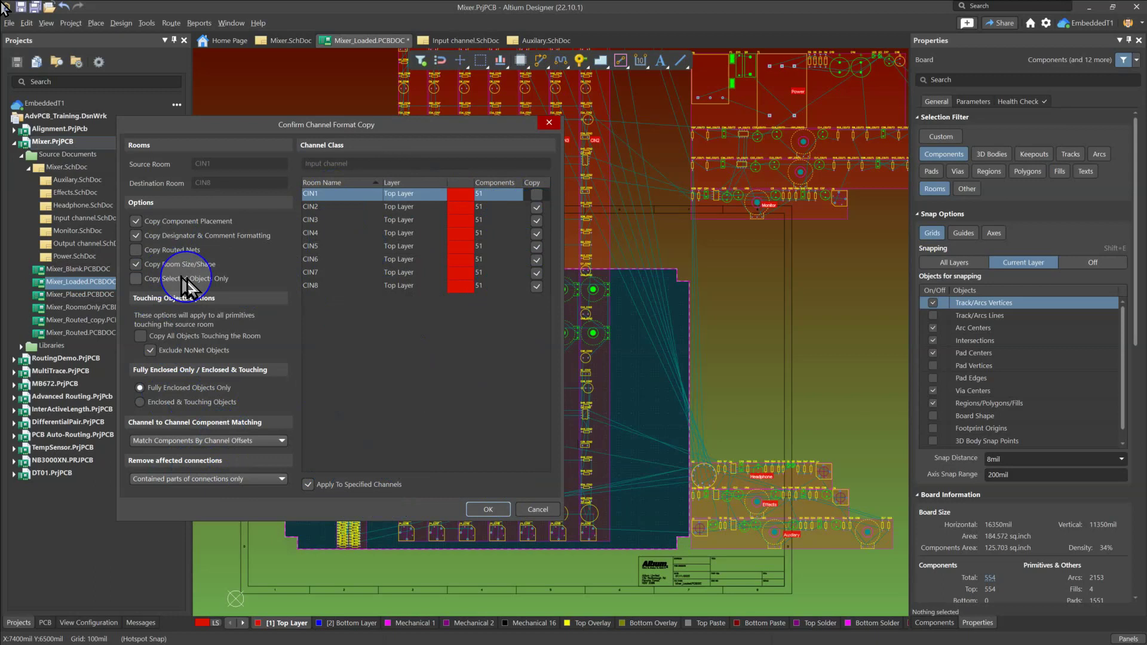
pyautogui.click(490, 509)
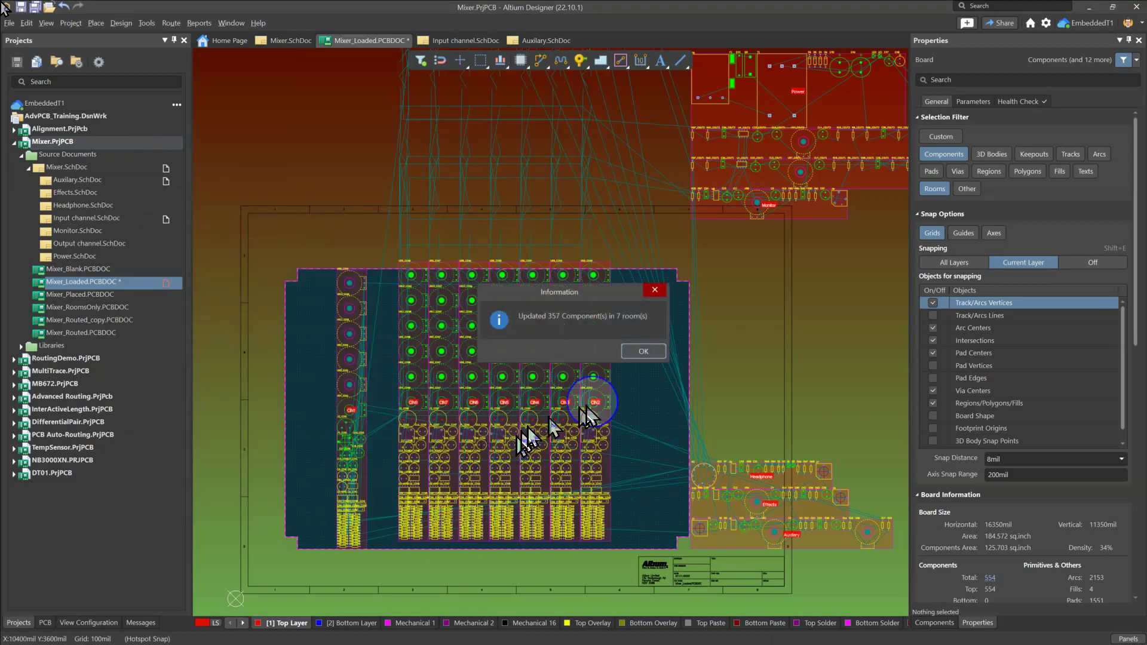
pyautogui.click(644, 351)
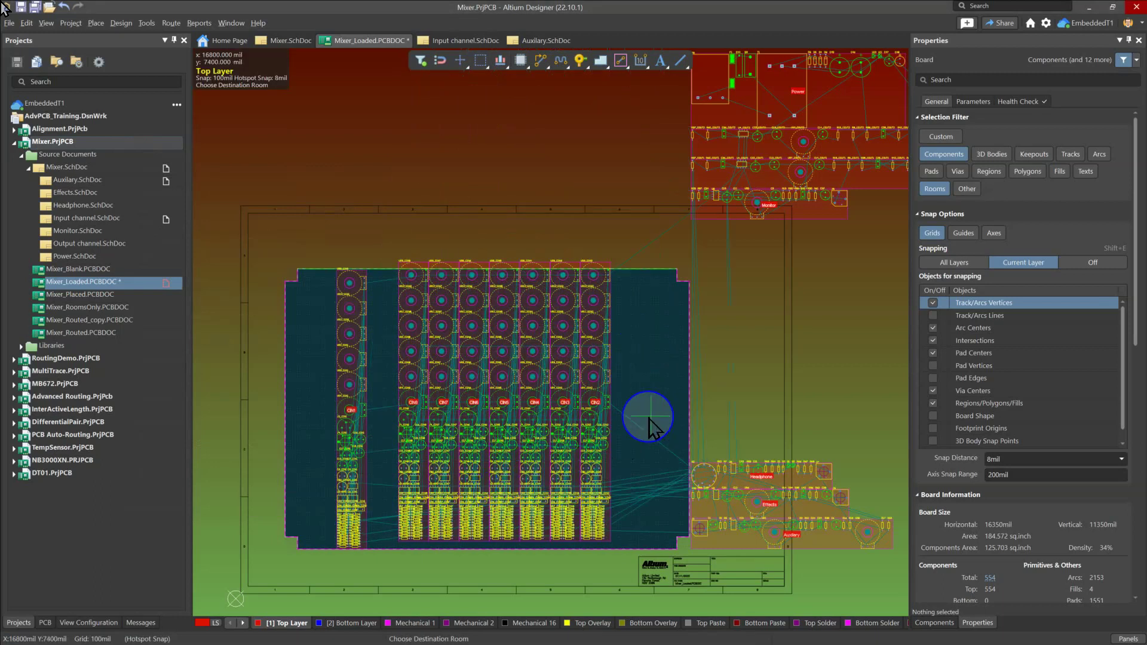
pyautogui.keyDown('ctrl'); pyautogui.scroll(3, 368, 425); pyautogui.keyUp('ctrl')
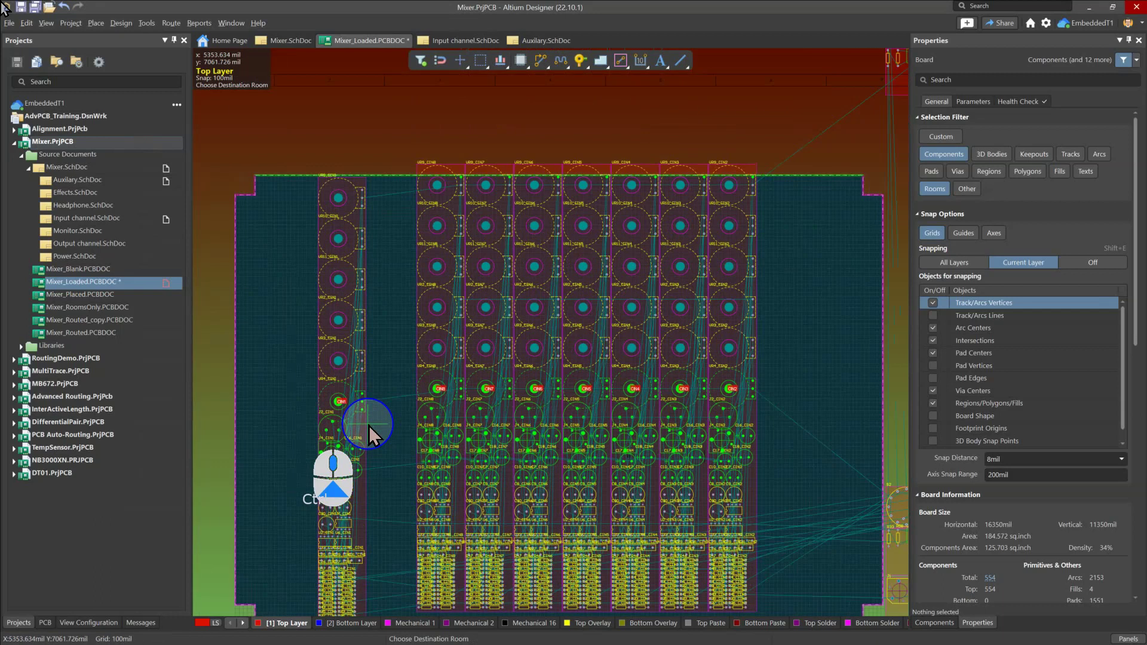
pyautogui.scroll(-2, 371, 432)
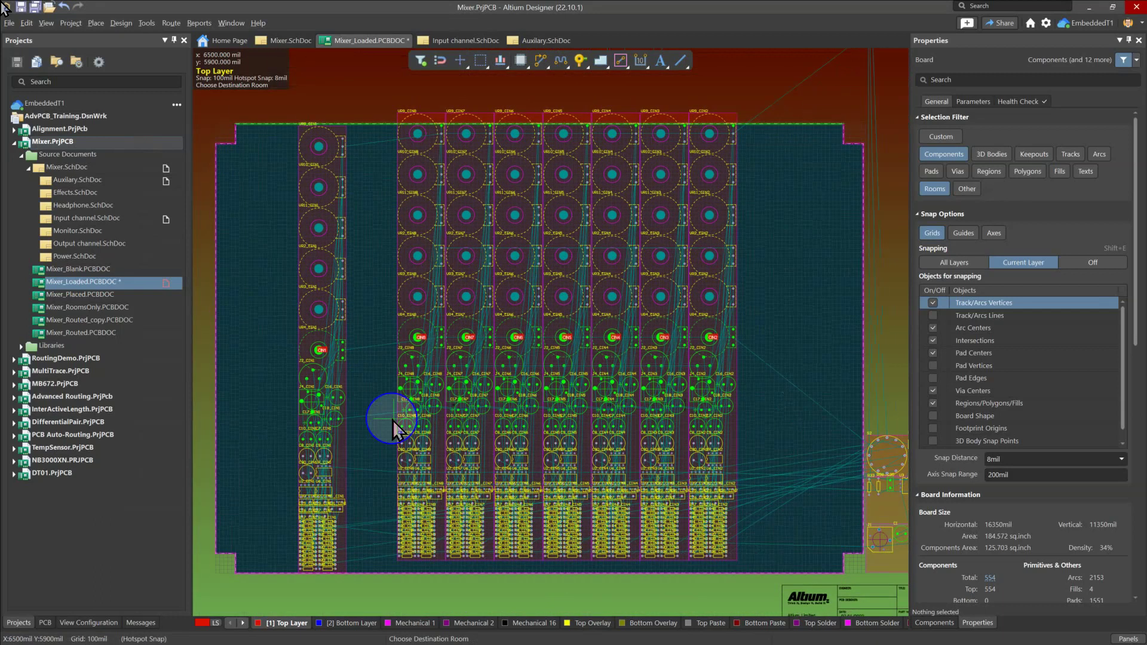
pyautogui.rightClick(372, 439)
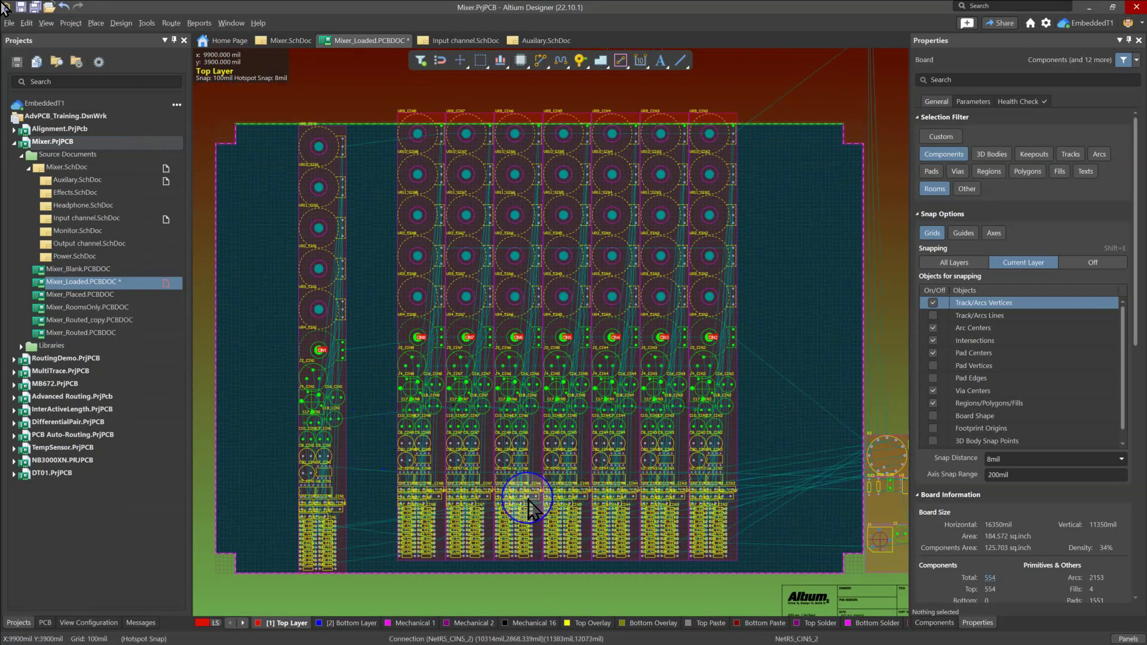
# Select all eight input channel rooms, CIN1 to CIN8, together on the board.
pyautogui.click(479, 480)
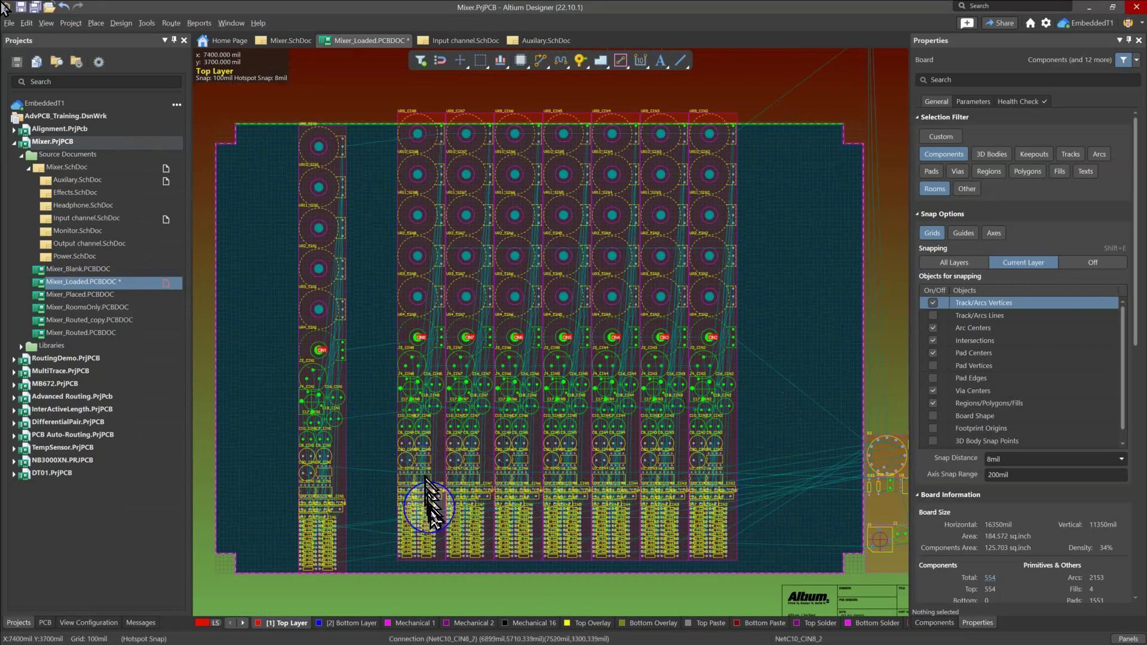
pyautogui.click(711, 538)
pyautogui.click(735, 456)
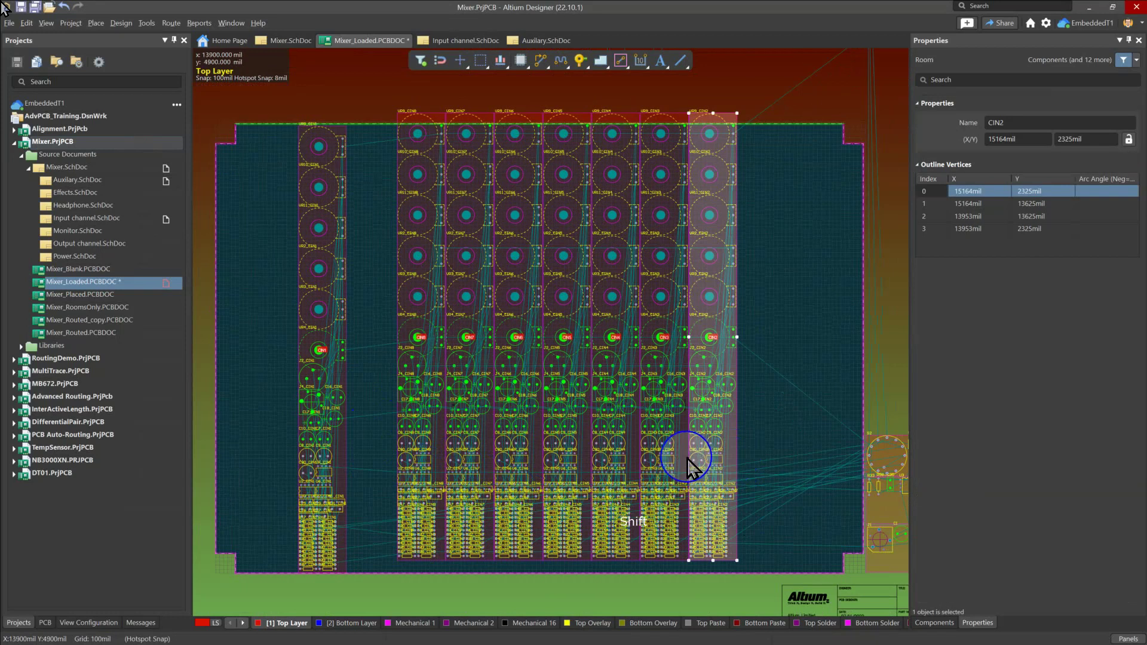
pyautogui.keyDown('shift'); pyautogui.click(652, 456); pyautogui.keyUp('shift')
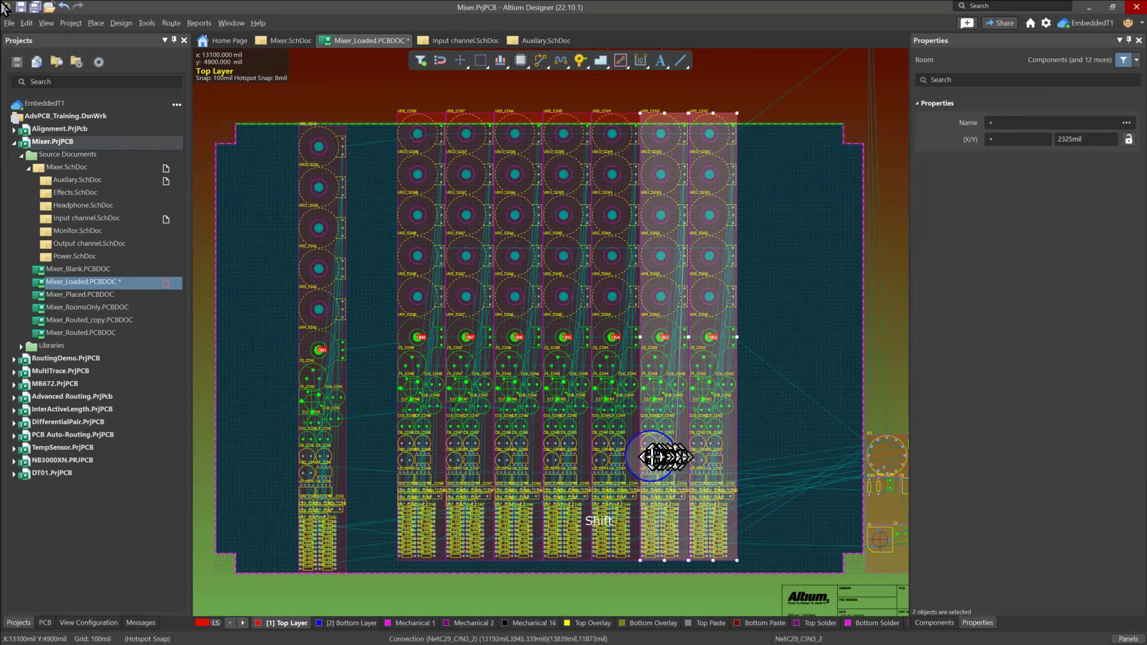
pyautogui.keyDown('shift'); pyautogui.click(584, 459); pyautogui.keyUp('shift')
pyautogui.keyDown('shift'); pyautogui.click(531, 460); pyautogui.keyUp('shift')
pyautogui.keyDown('shift'); pyautogui.click(478, 461); pyautogui.keyUp('shift')
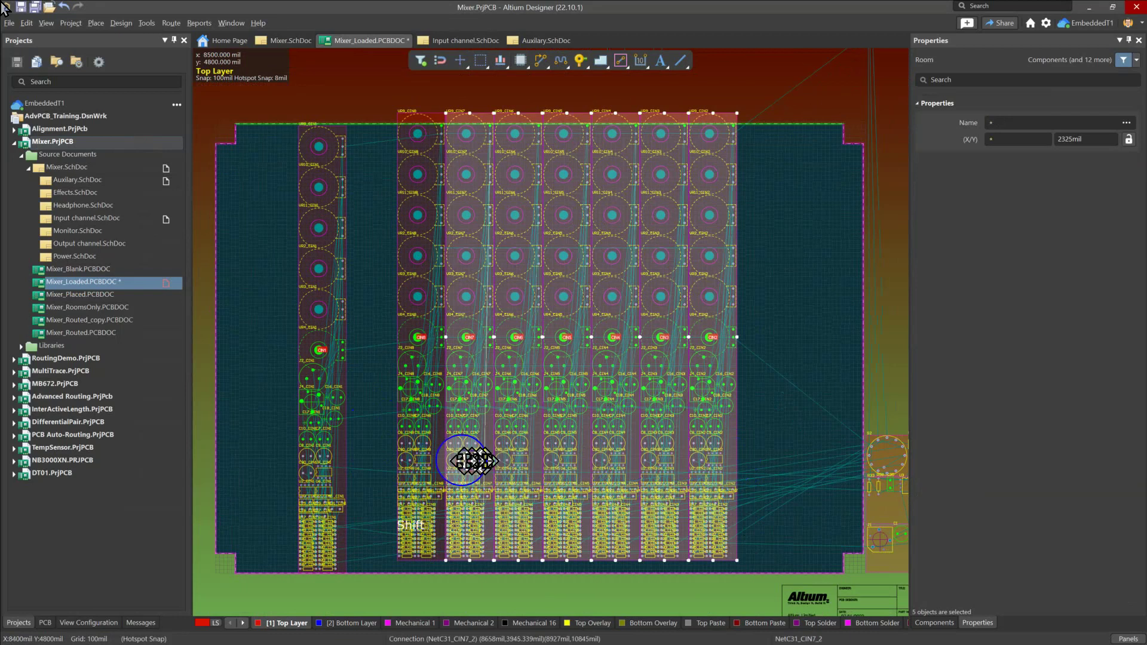
pyautogui.keyDown('shift'); pyautogui.click(443, 462); pyautogui.keyUp('shift')
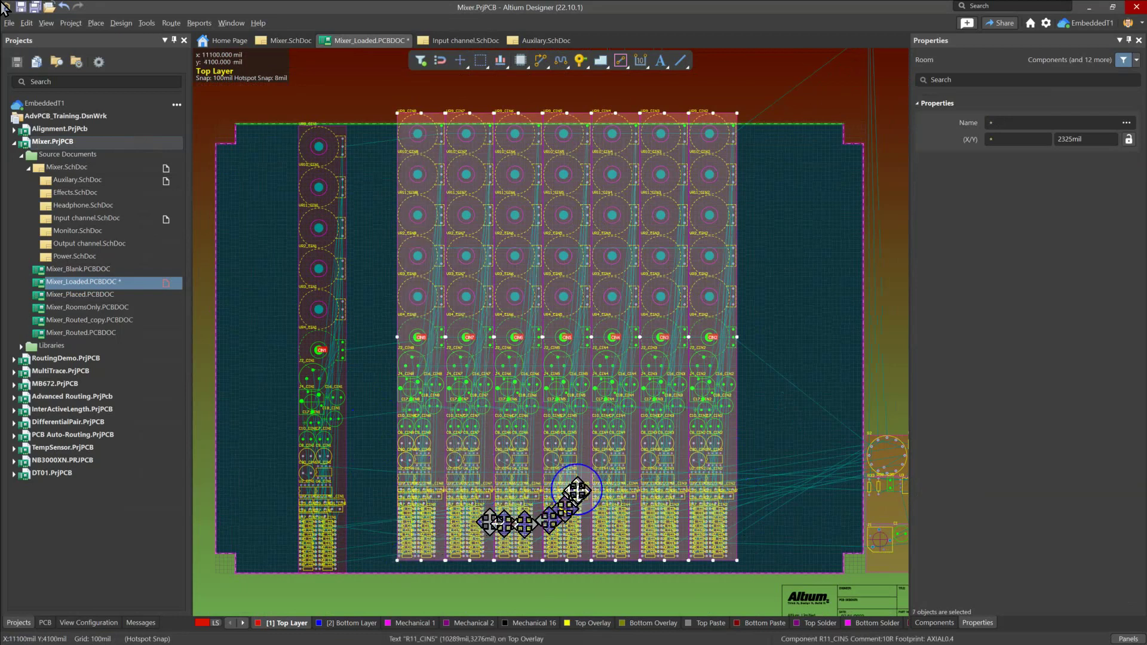
pyautogui.press('a')
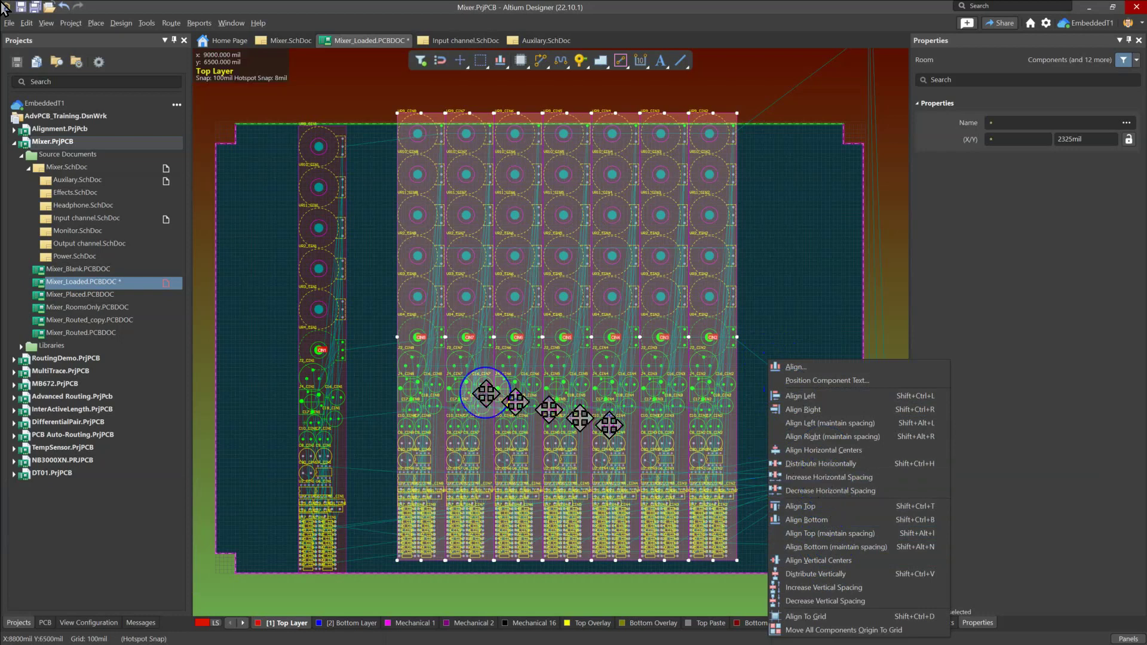
pyautogui.press('Escape')
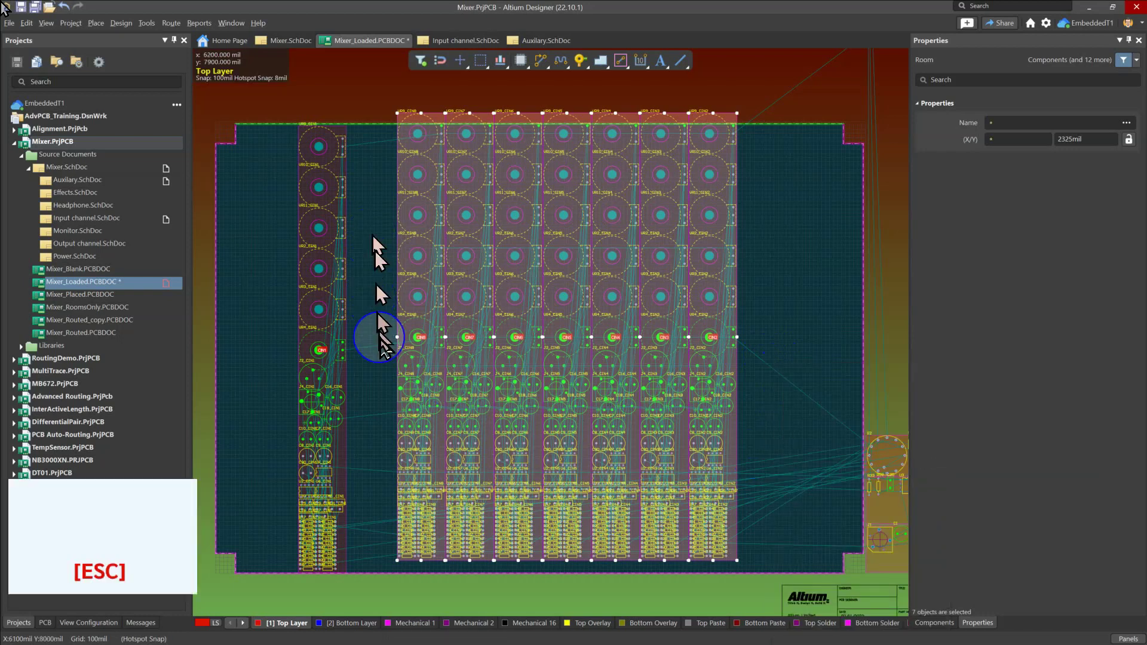
pyautogui.keyDown('shift'); pyautogui.click(344, 458); pyautogui.keyUp('shift')
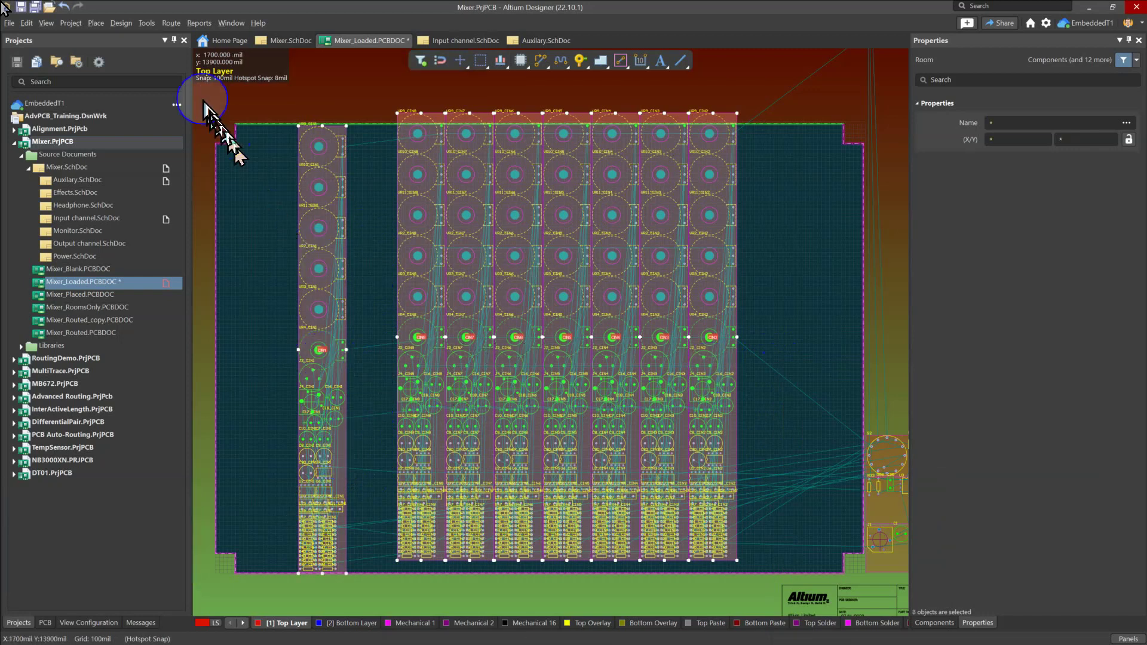
# Start arranging the eight selected channel rooms and set the layout to 8 columns and 1 row.
pyautogui.click(121, 23)
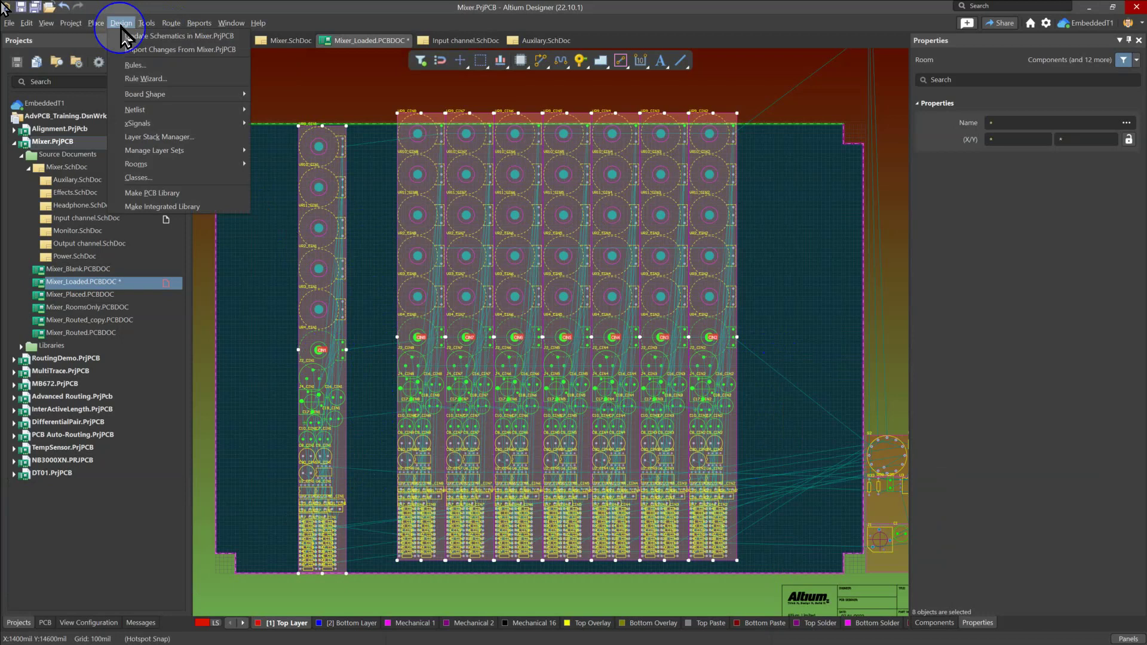
pyautogui.moveTo(153, 162)
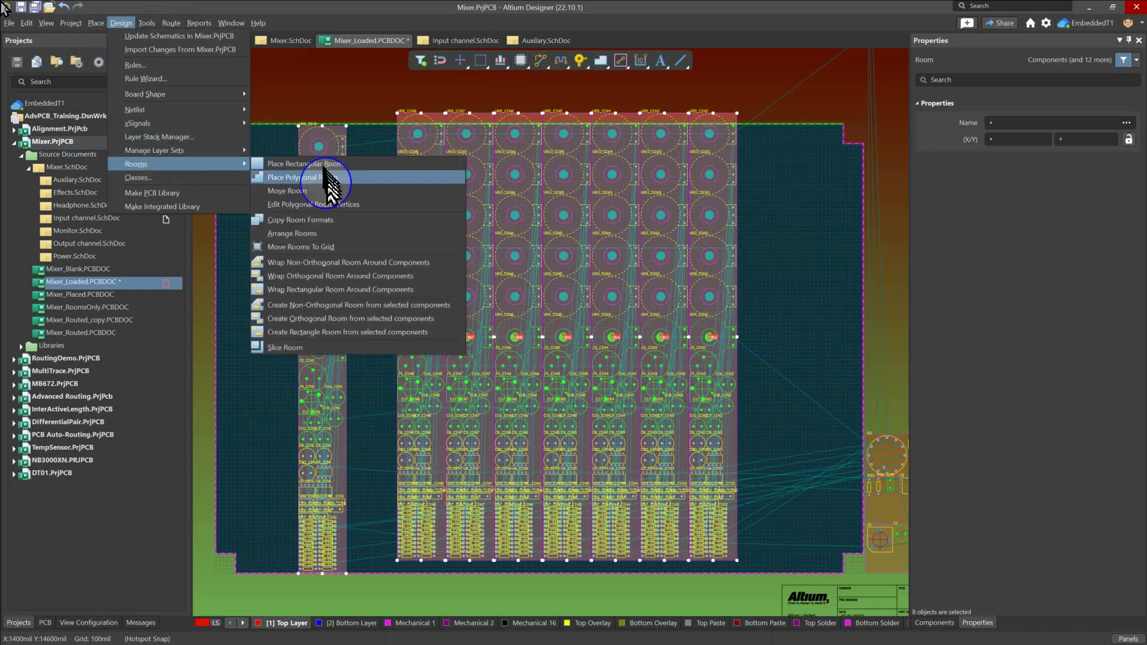
pyautogui.click(294, 234)
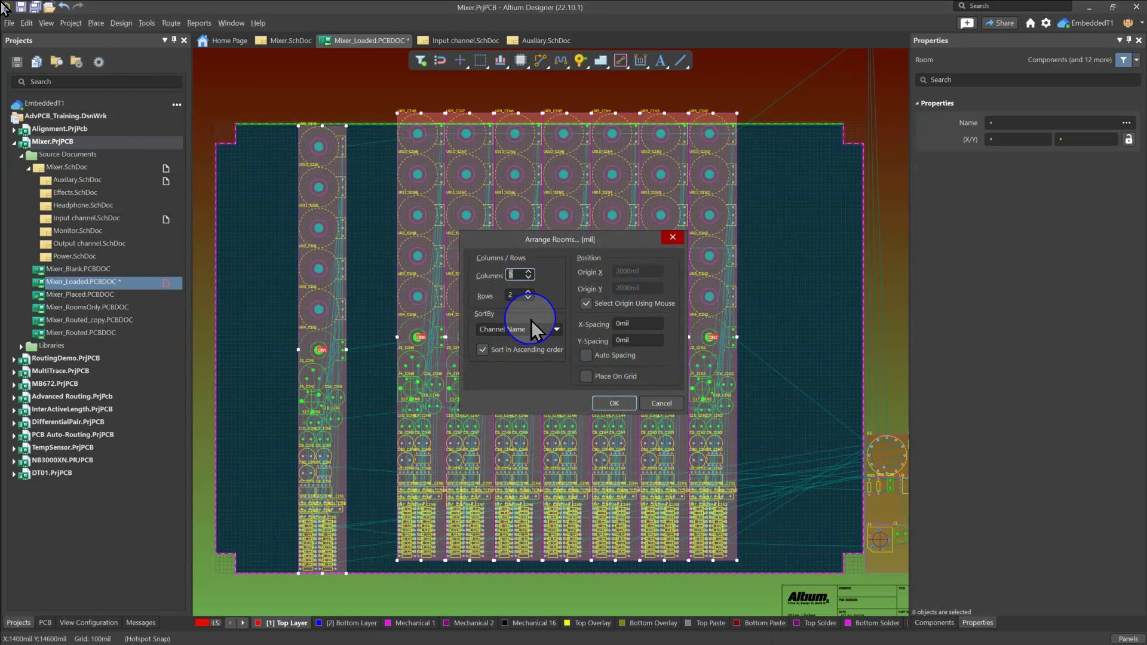
pyautogui.click(527, 272)
pyautogui.click(528, 272)
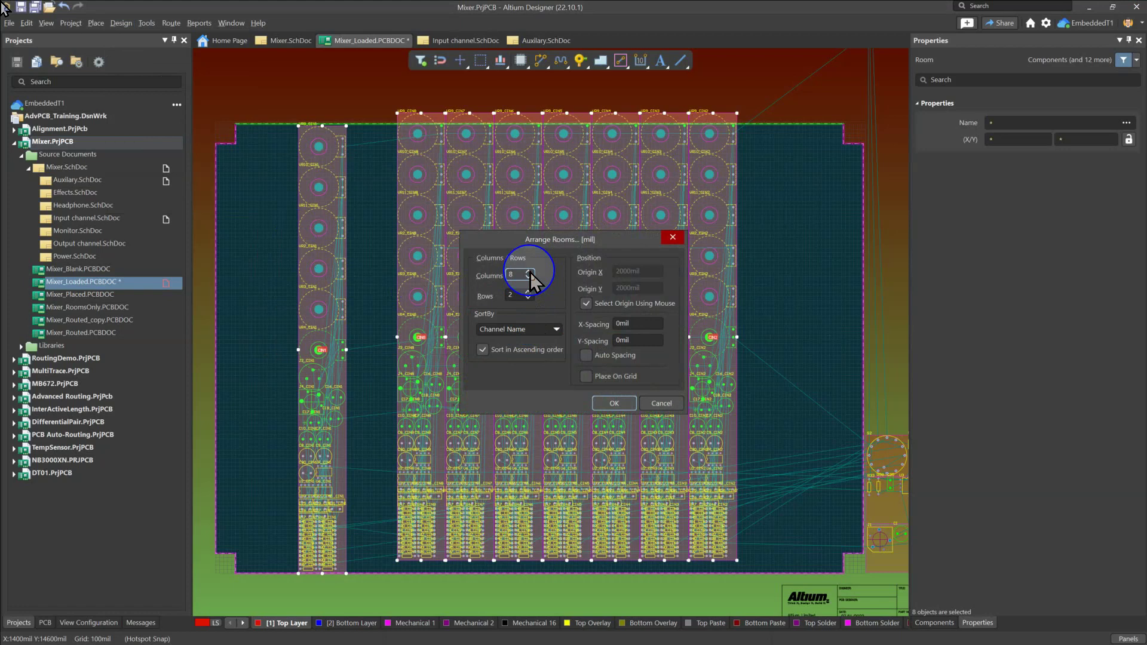
pyautogui.click(528, 298)
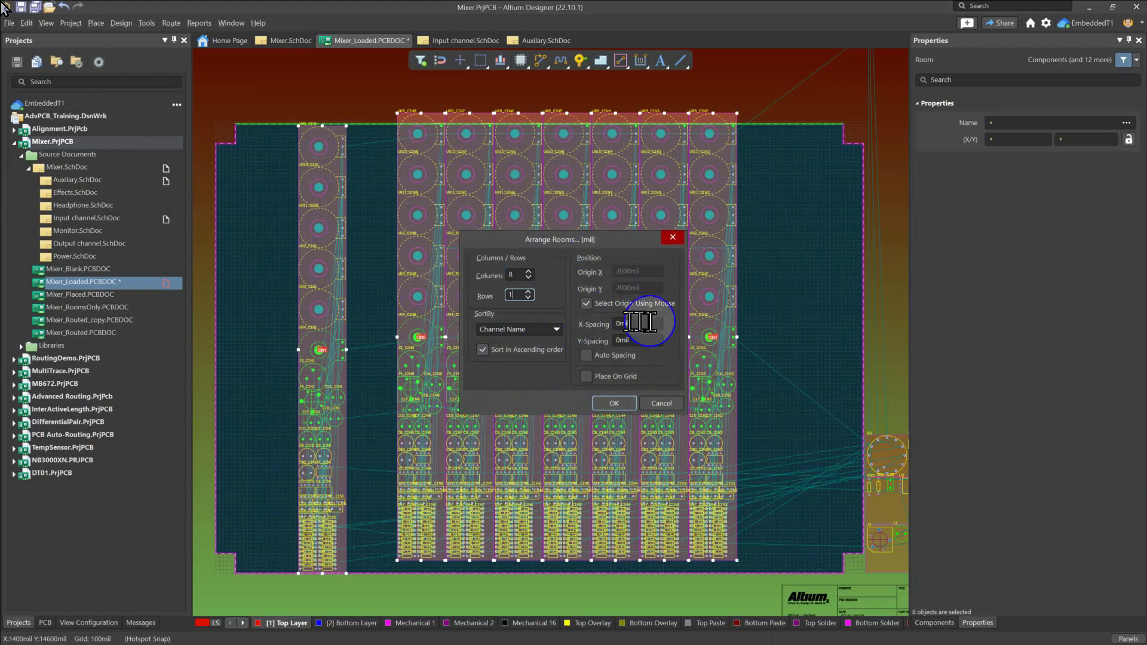
# Enable automatic spacing and arrange the rooms from CIN1's lower-left corner on the board's bottom edge, leaving nothing selected.
pyautogui.click(599, 307)
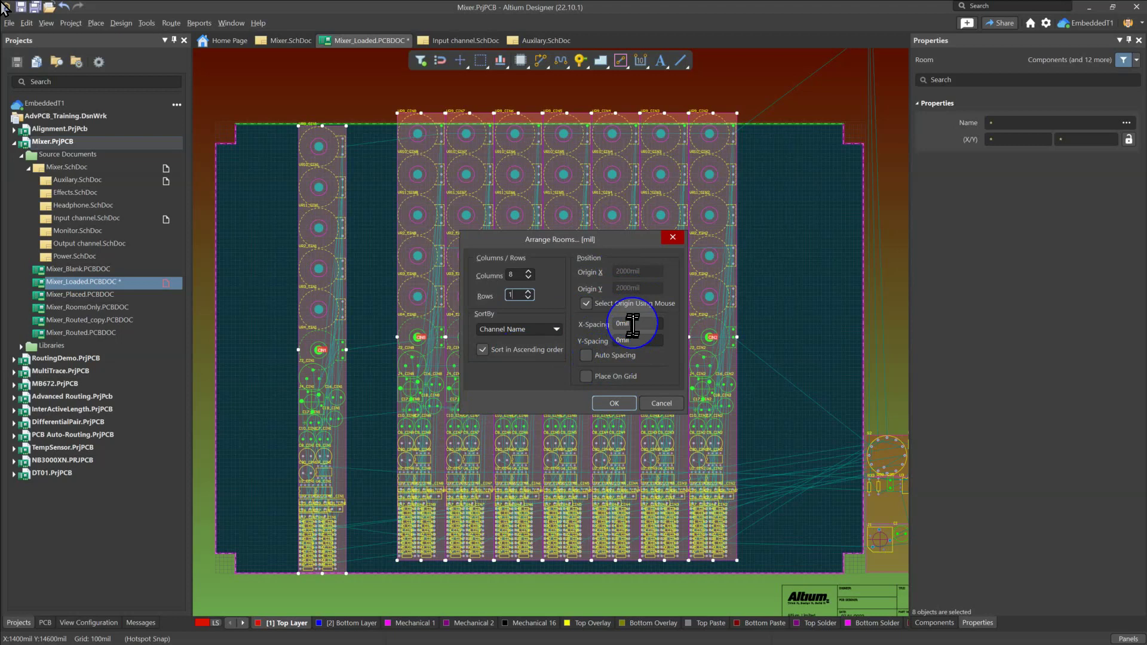
pyautogui.click(588, 355)
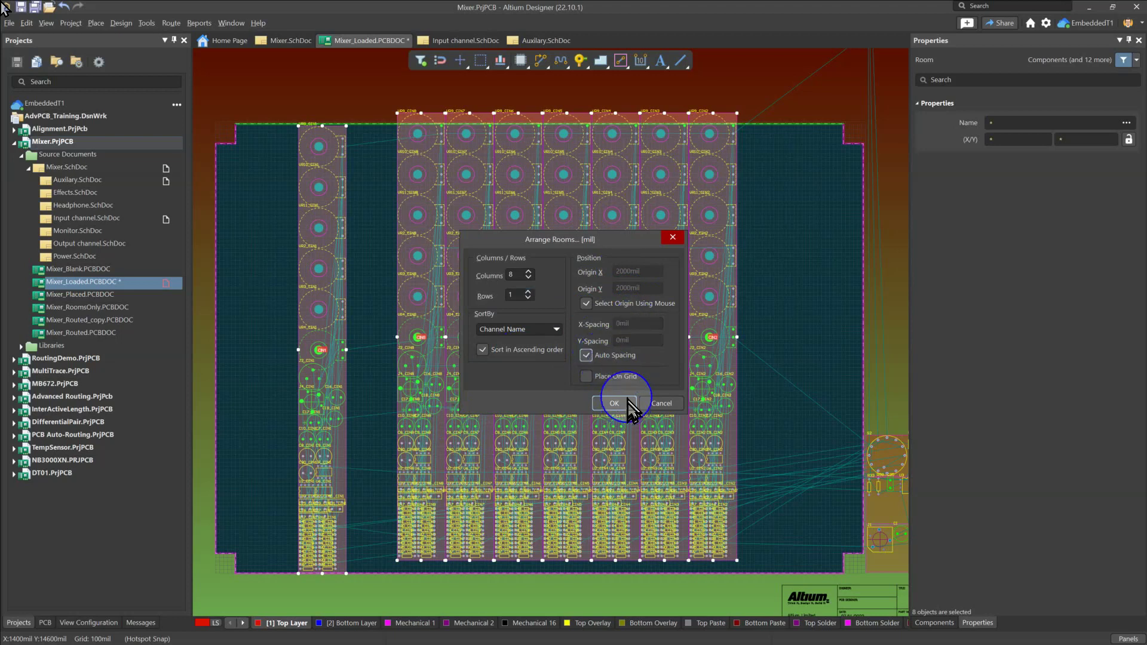
pyautogui.click(431, 433)
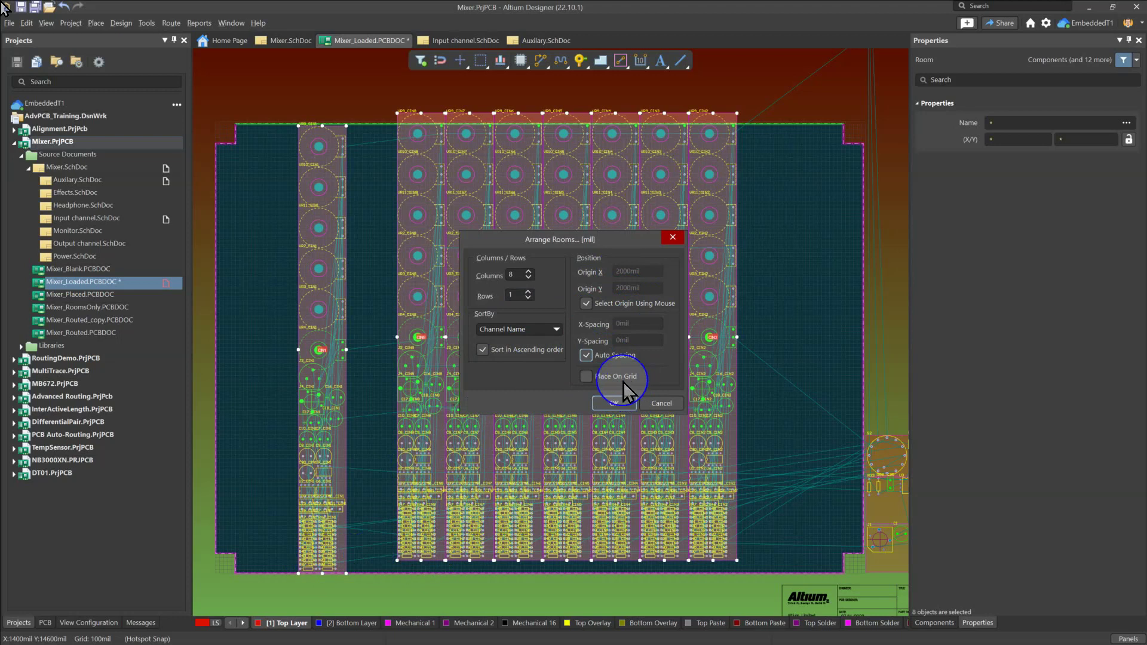
pyautogui.doubleClick(512, 274)
pyautogui.write('8')
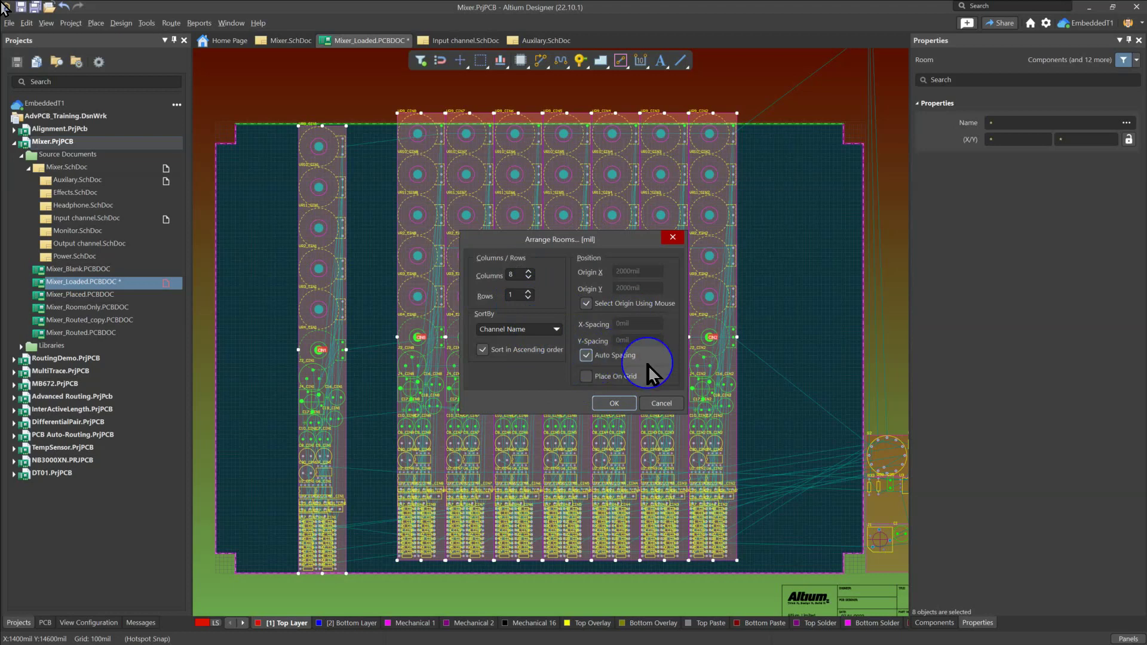
pyautogui.click(614, 405)
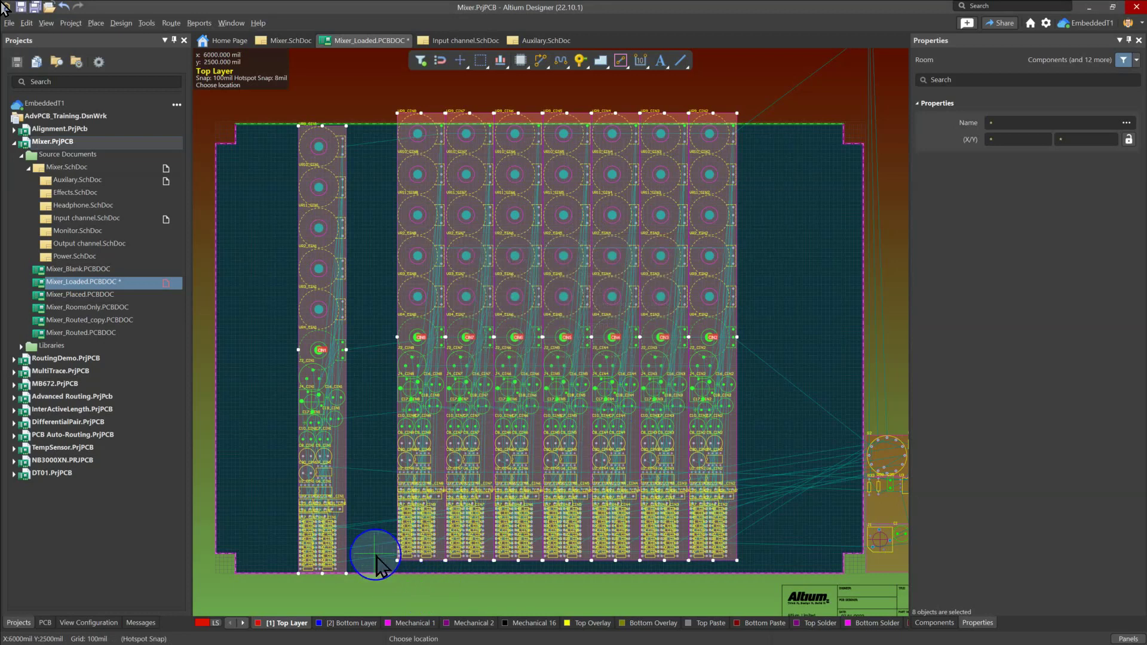
pyautogui.click(299, 575)
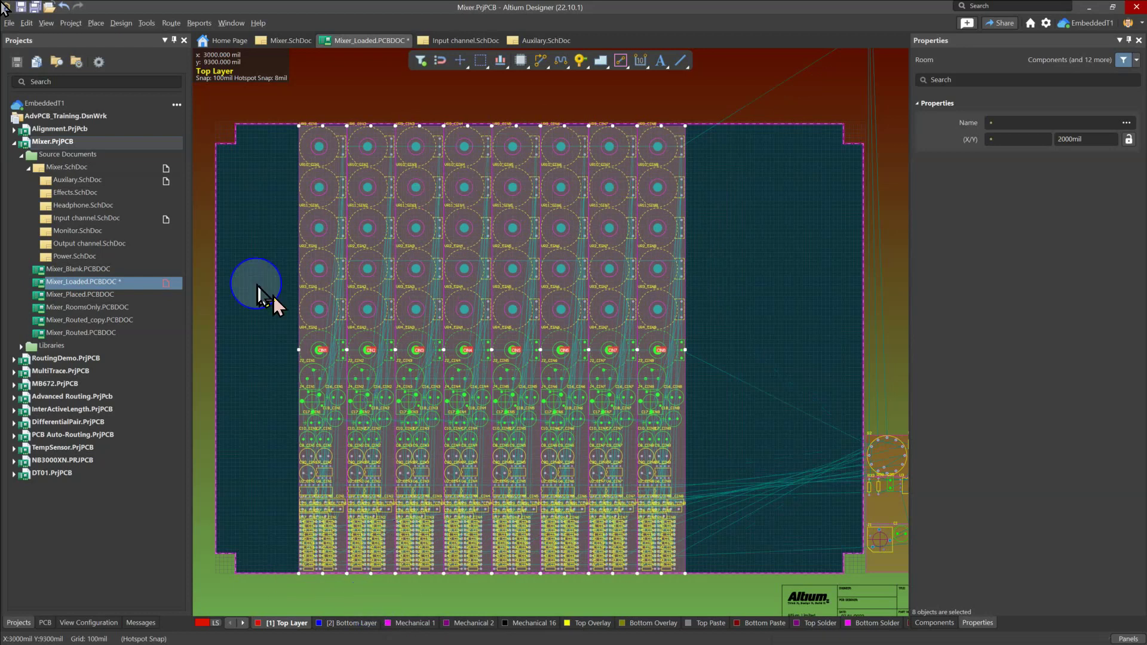
pyautogui.press('Escape')
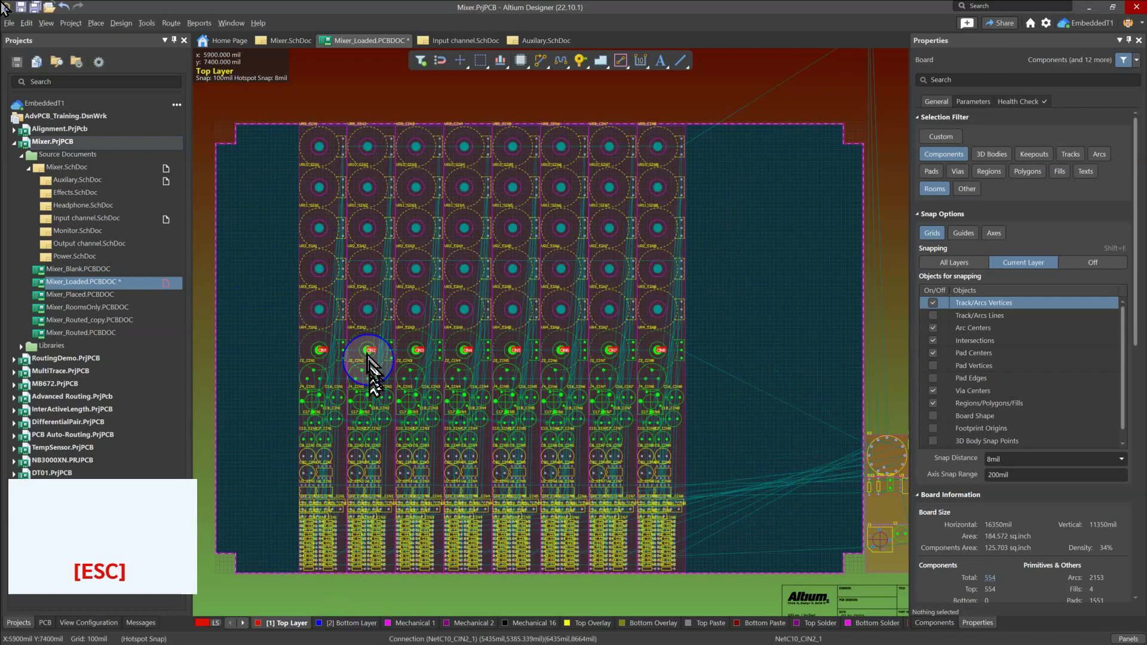
# Examine the arranged channel rooms up close and the remaining rooms outside the board outline.
pyautogui.keyDown('ctrl'); pyautogui.scroll(2, 367, 432); pyautogui.keyUp('ctrl')
pyautogui.keyDown('ctrl'); pyautogui.scroll(2, 367, 432); pyautogui.keyUp('ctrl')
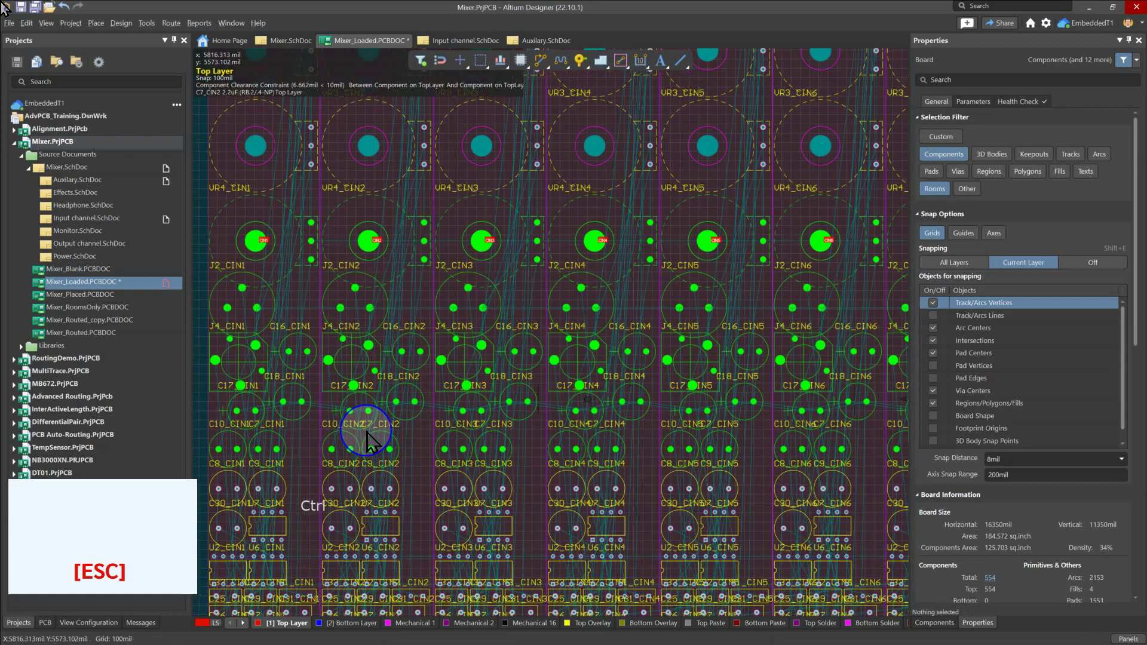
pyautogui.keyDown('ctrl'); pyautogui.scroll(-4, 367, 433); pyautogui.keyUp('ctrl')
pyautogui.keyDown('ctrl'); pyautogui.scroll(-2, 367, 433); pyautogui.keyUp('ctrl')
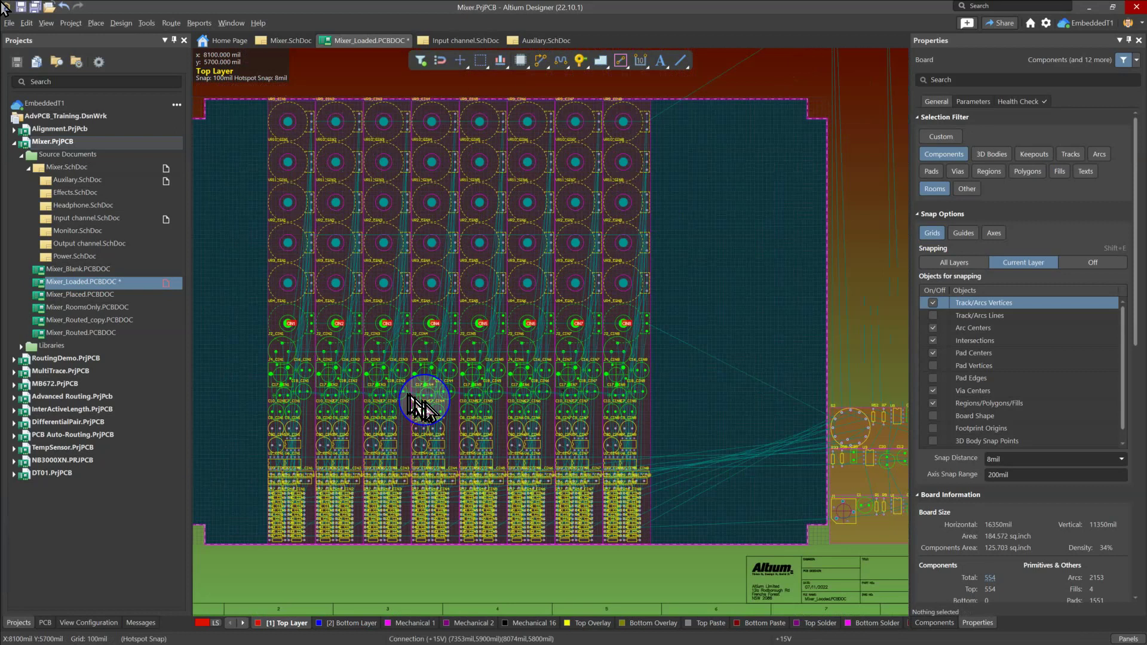
pyautogui.moveTo(421, 410); pyautogui.dragTo(464, 426, button='right')
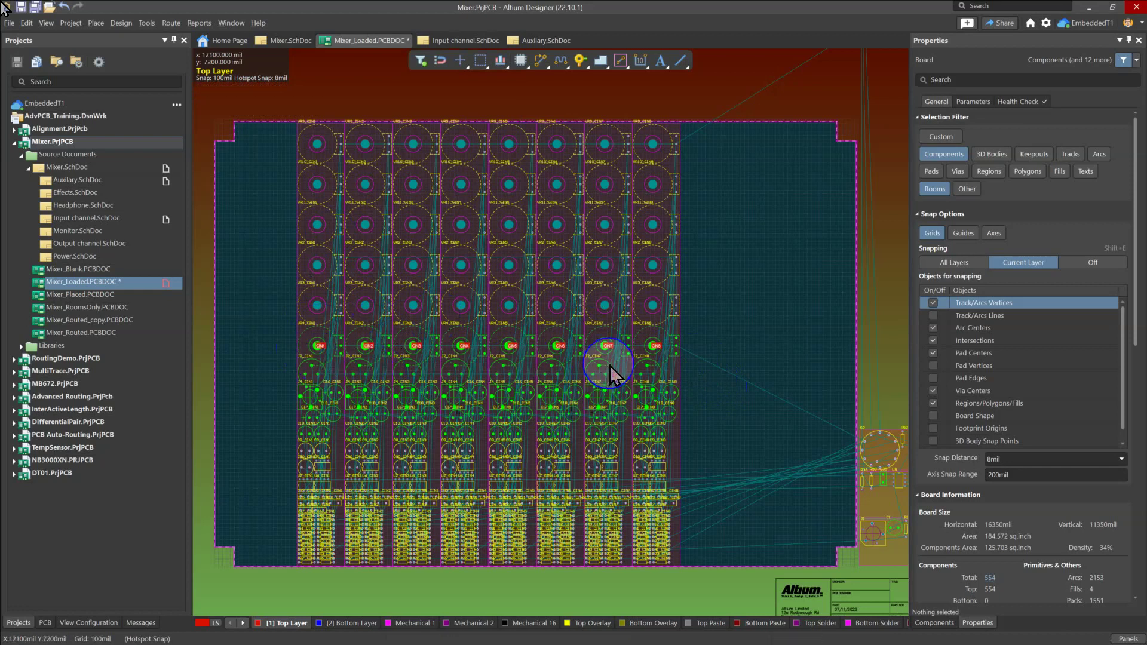
pyautogui.keyDown('ctrl'); pyautogui.scroll(-3, 765, 375); pyautogui.keyUp('ctrl')
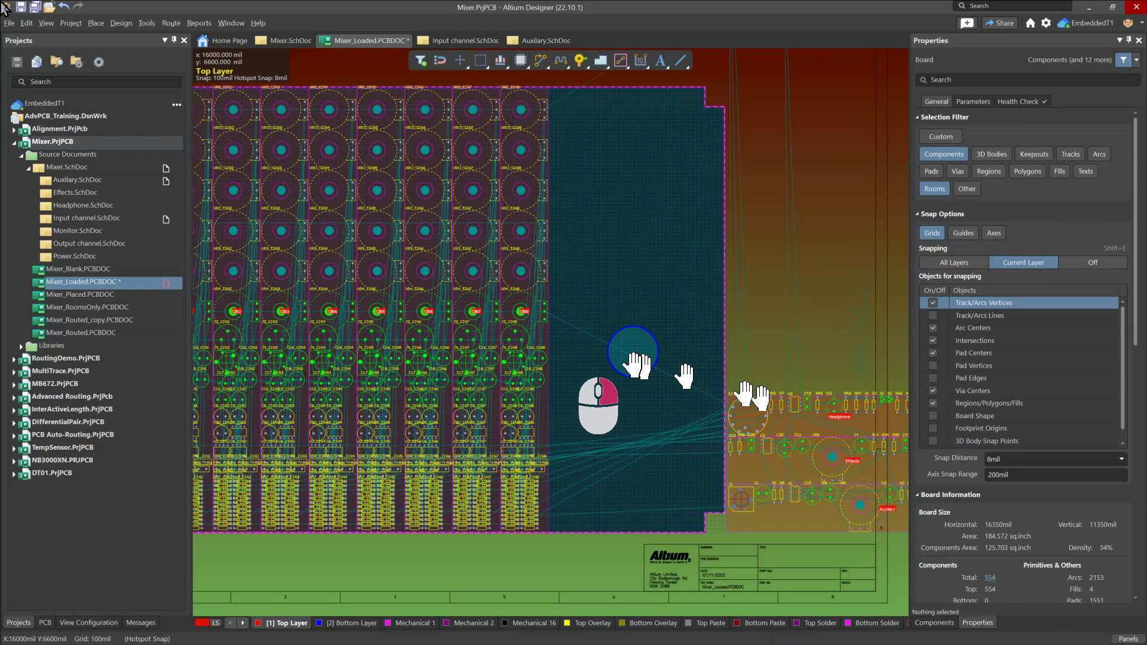
pyautogui.moveTo(630, 352); pyautogui.dragTo(595, 385, button='right')
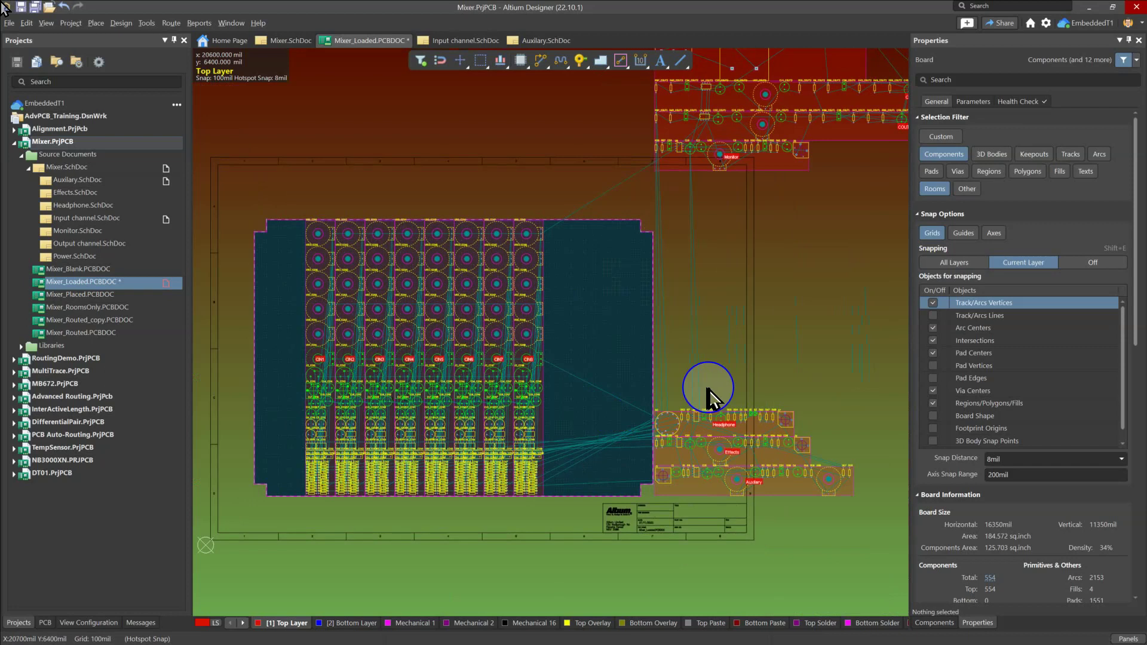
pyautogui.click(787, 484)
pyautogui.click(798, 373)
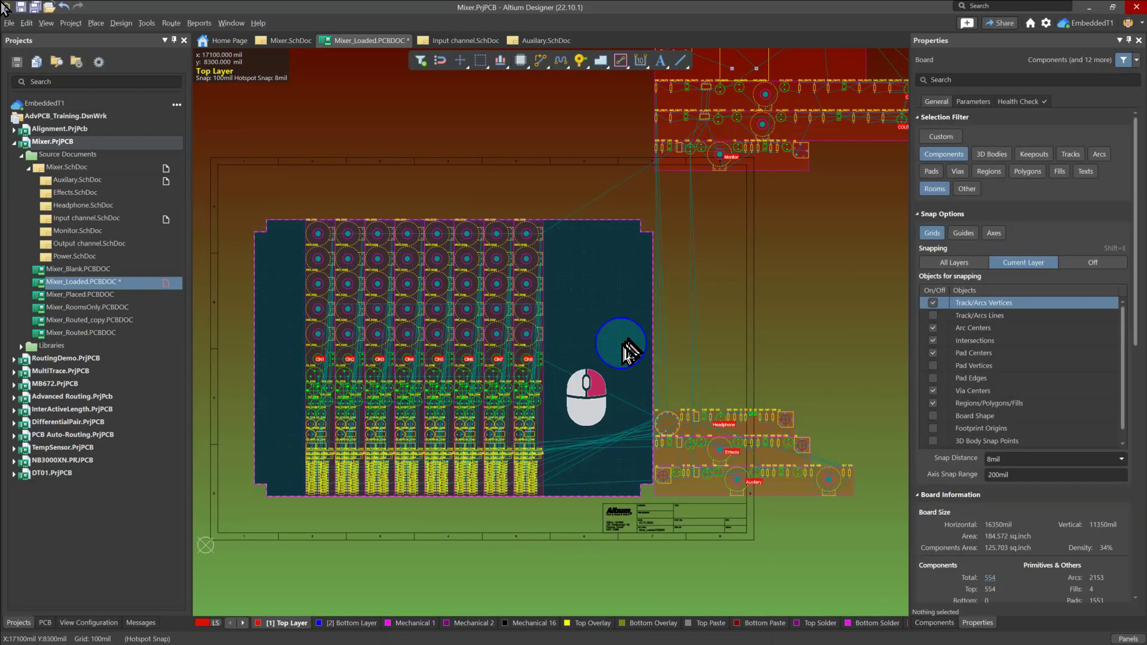
pyautogui.moveTo(619, 346); pyautogui.dragTo(610, 351, button='right')
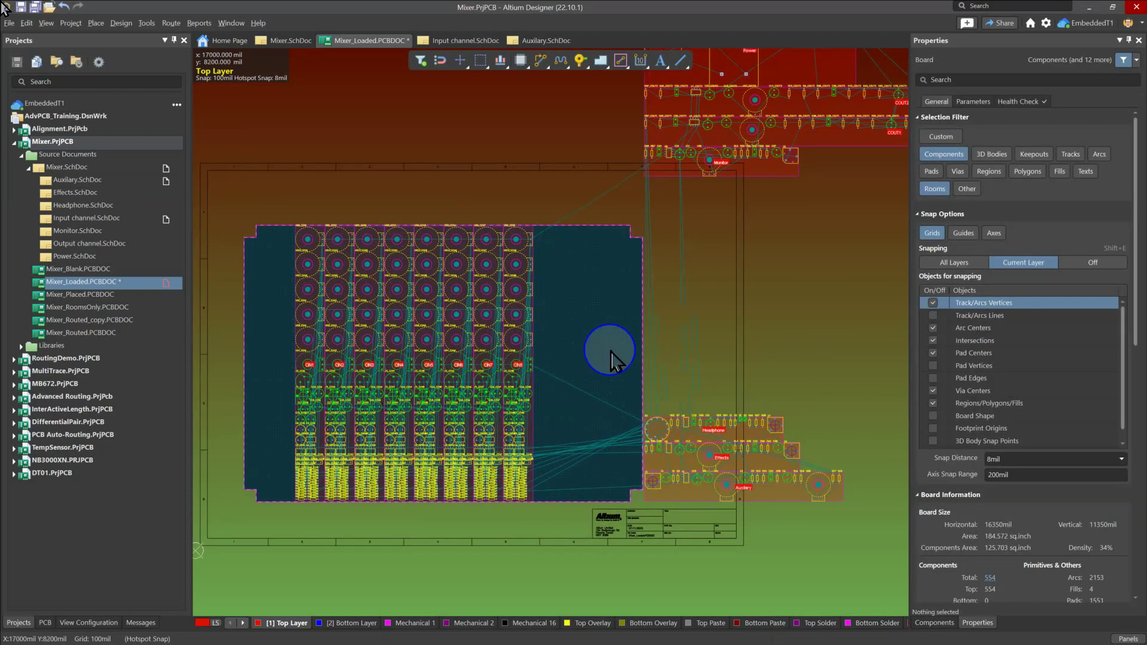
# Move the Auxilary room slightly right and down, to about X 18747 mil, Y 1158 mil, outside the board.
pyautogui.click(777, 497)
pyautogui.moveTo(777, 497); pyautogui.dragTo(747, 493)
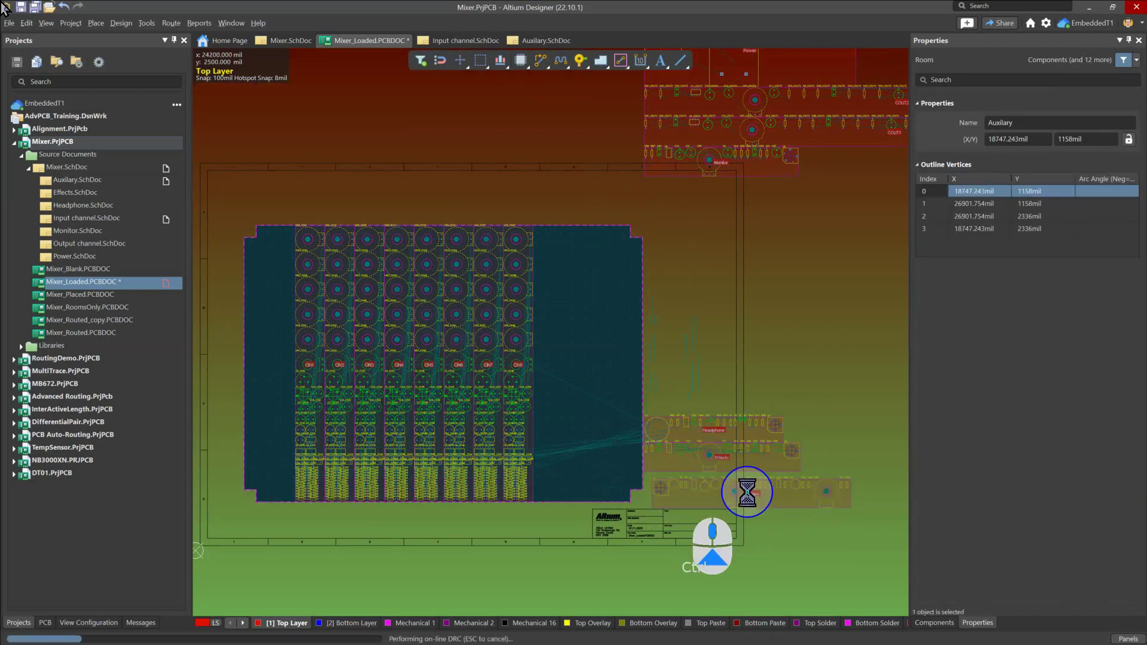
pyautogui.keyDown('ctrl'); pyautogui.scroll(1, 747, 493); pyautogui.keyUp('ctrl')
pyautogui.keyDown('ctrl'); pyautogui.scroll(2, 755, 488); pyautogui.keyUp('ctrl')
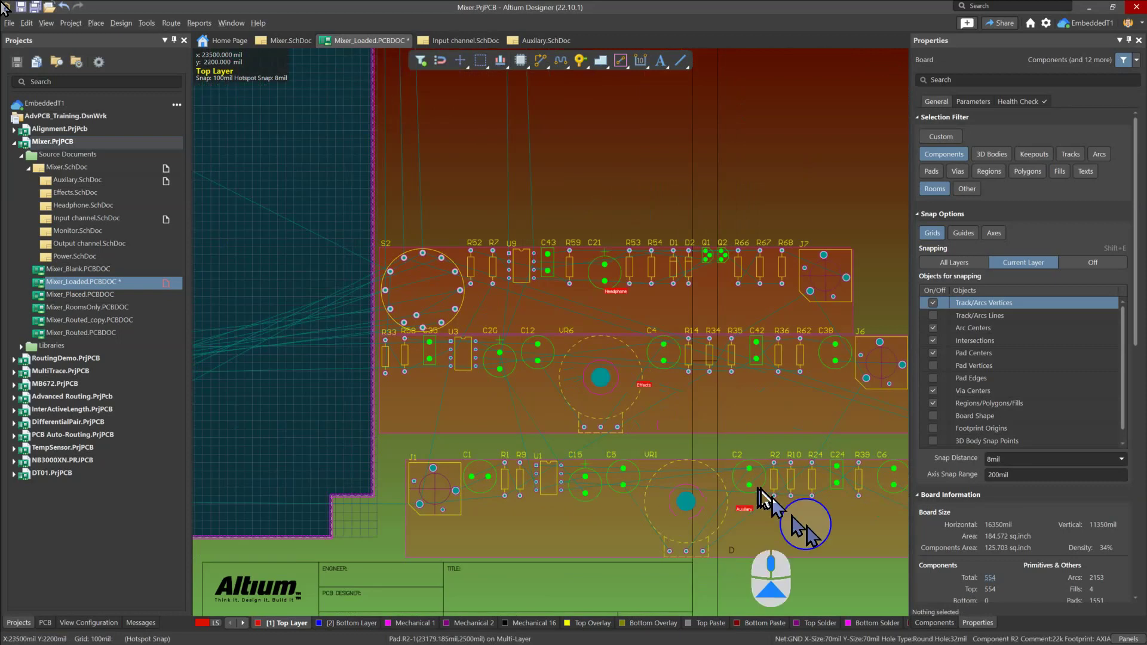
pyautogui.moveTo(804, 517); pyautogui.dragTo(763, 499, button='right')
pyautogui.keyDown('ctrl'); pyautogui.scroll(-3, 678, 477); pyautogui.keyUp('ctrl')
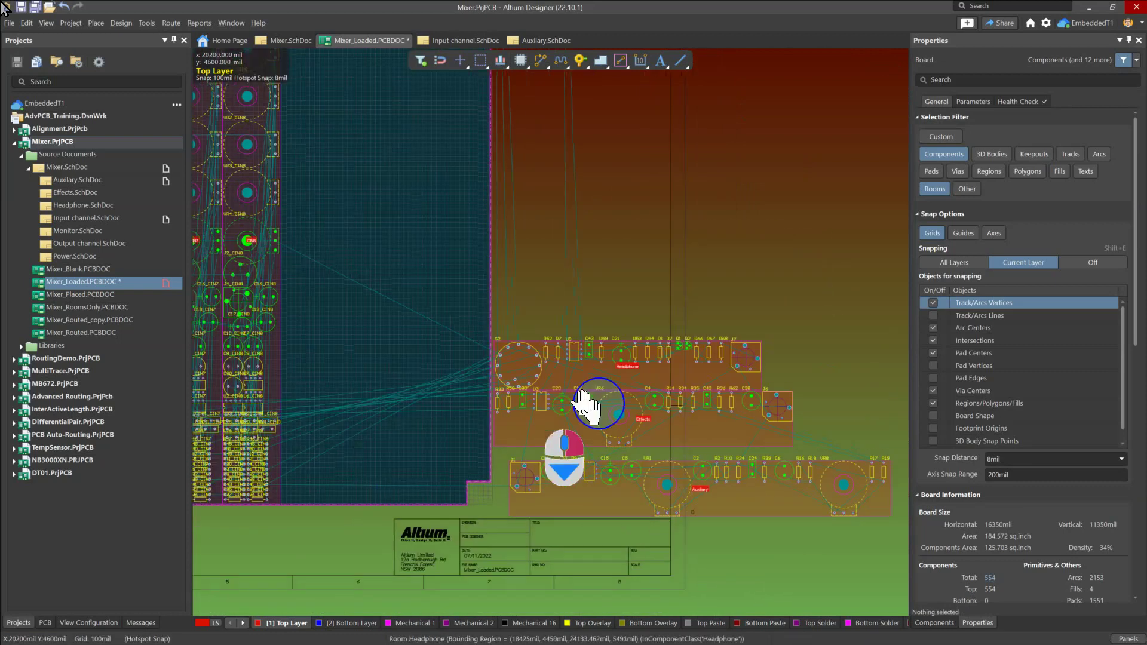
pyautogui.keyDown('ctrl'); pyautogui.scroll(-1, 742, 447); pyautogui.keyUp('ctrl')
pyautogui.moveTo(744, 442); pyautogui.dragTo(664, 440, button='right')
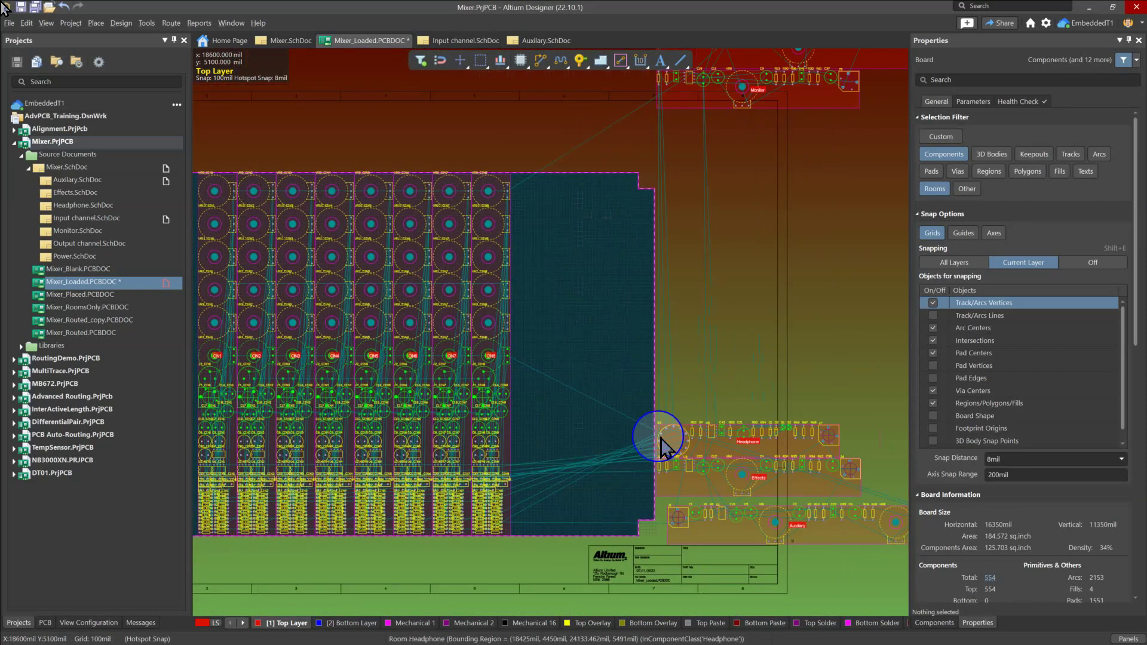
# Open the PCB design rules editor and list all of the board's design rules.
pyautogui.press('d')
pyautogui.click(287, 114)
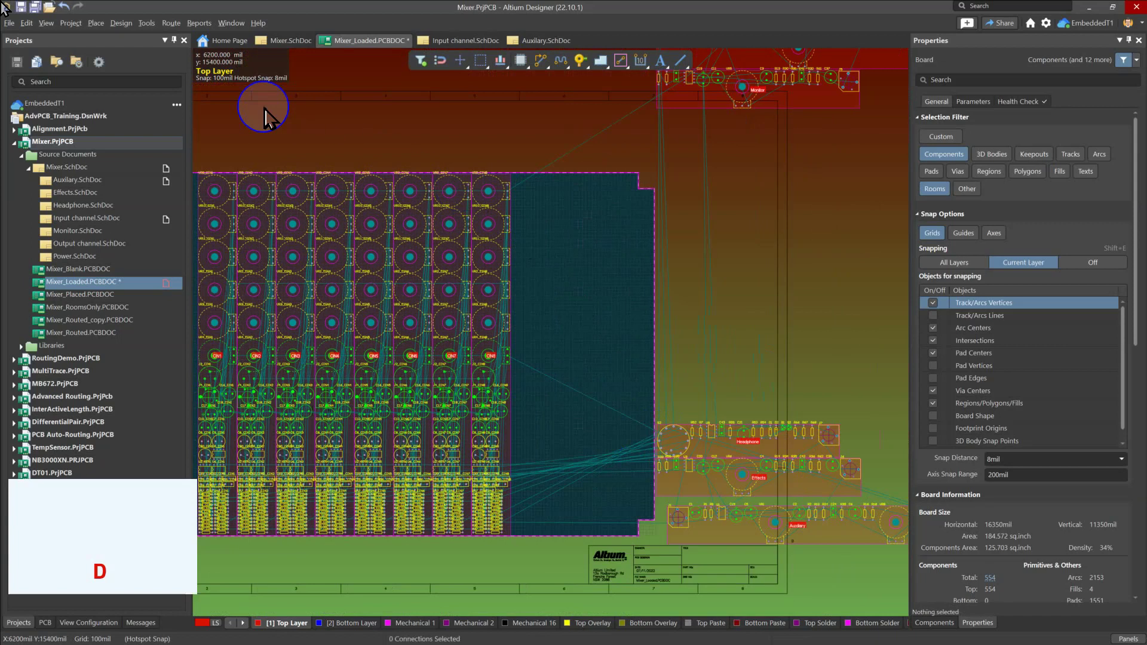
pyautogui.click(121, 22)
pyautogui.click(137, 64)
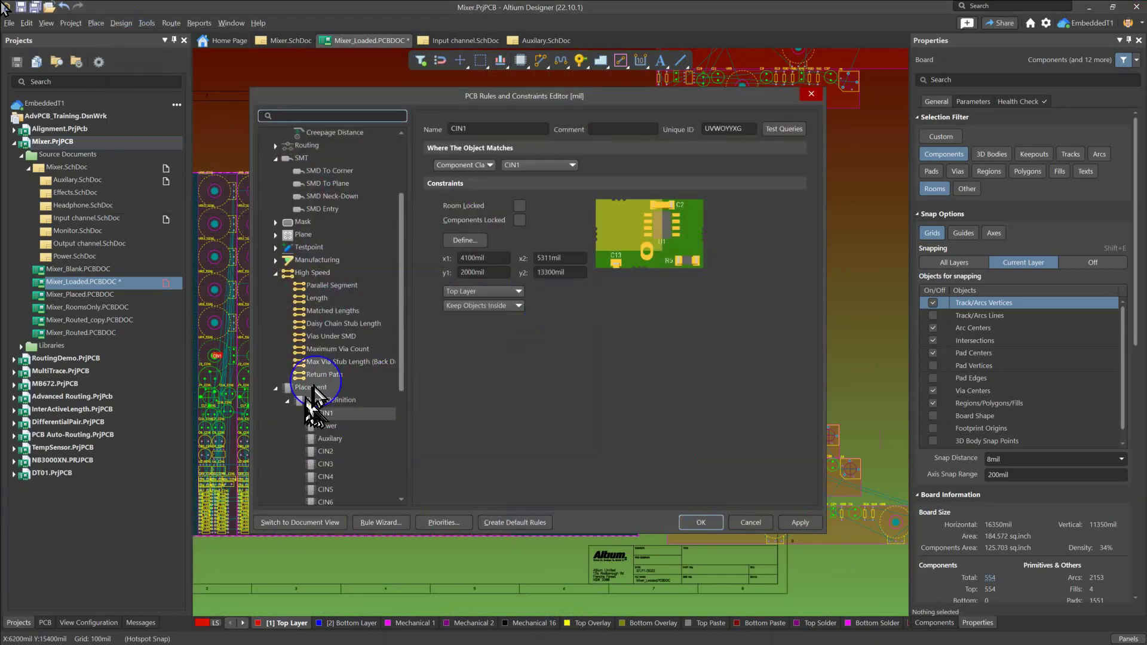
pyautogui.scroll(3, 398, 323)
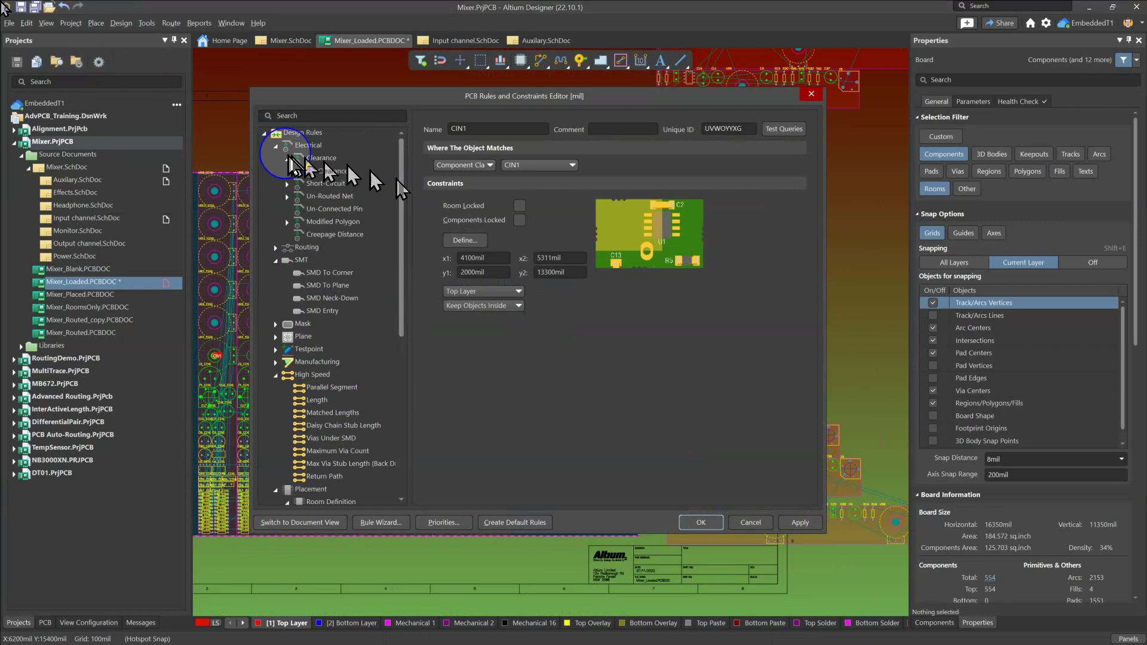
pyautogui.click(265, 134)
pyautogui.click(264, 133)
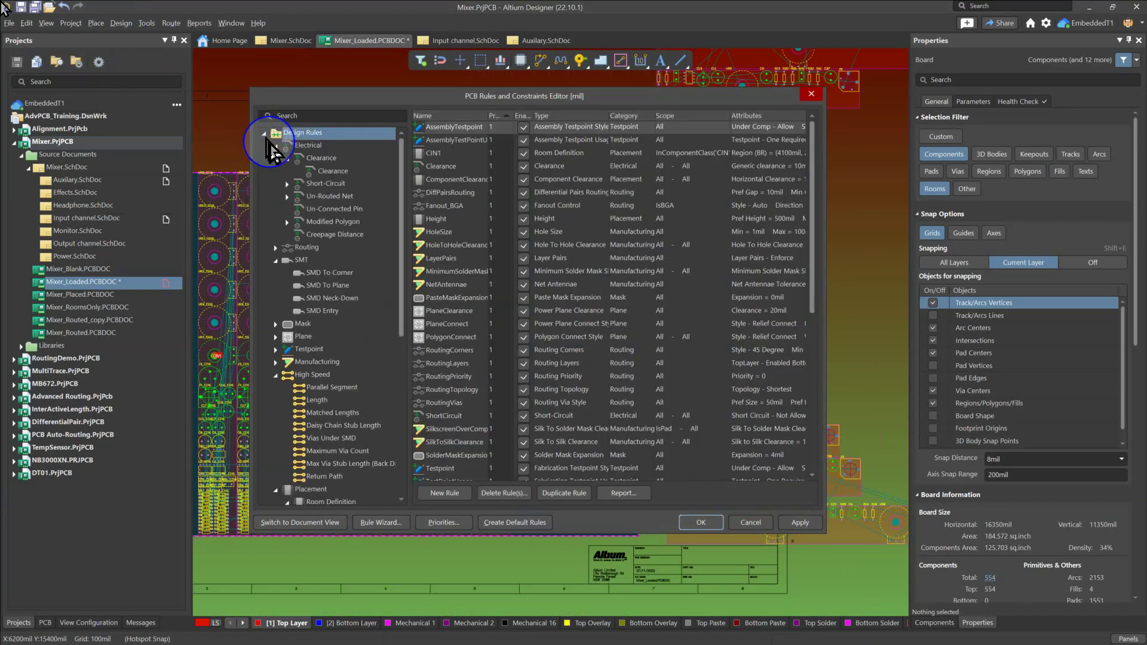
# Collapse the rule categories except Placement and examine the room definition rules, including the CIN1 rule's constraints.
pyautogui.click(282, 147)
pyautogui.click(276, 146)
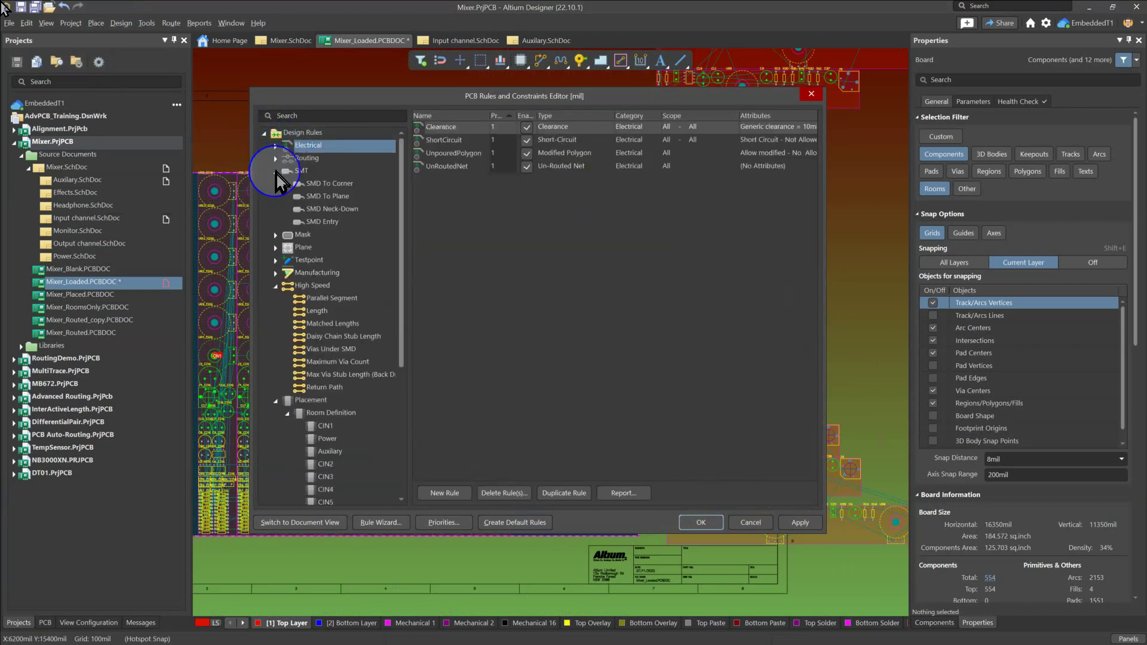
pyautogui.click(276, 171)
pyautogui.click(276, 235)
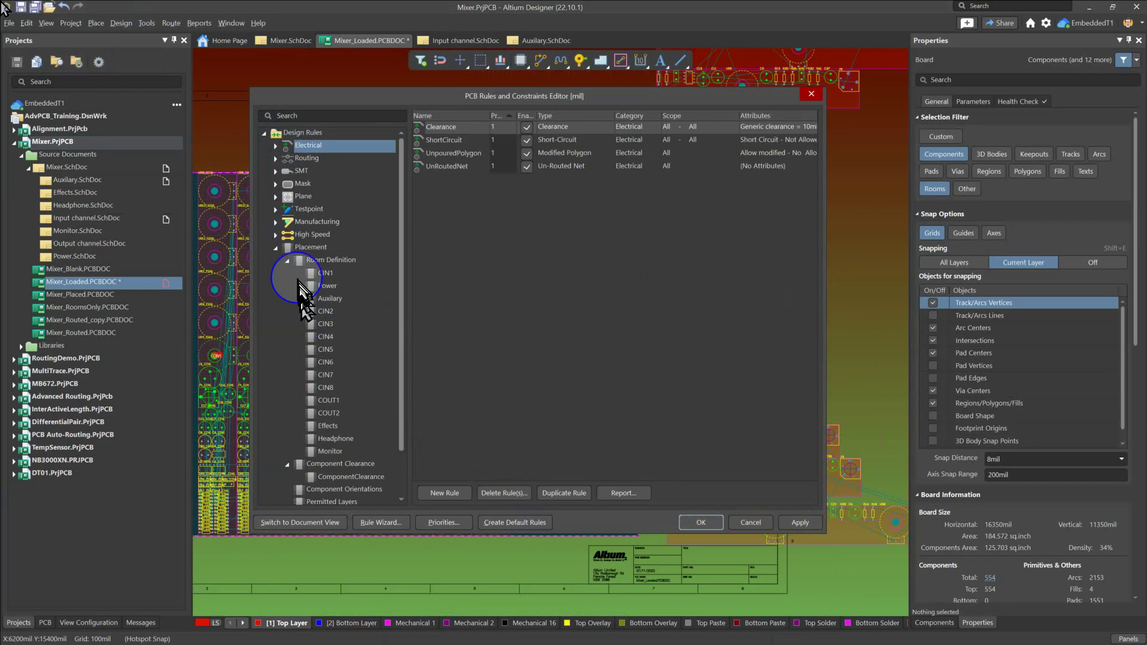
pyautogui.click(276, 248)
pyautogui.click(277, 249)
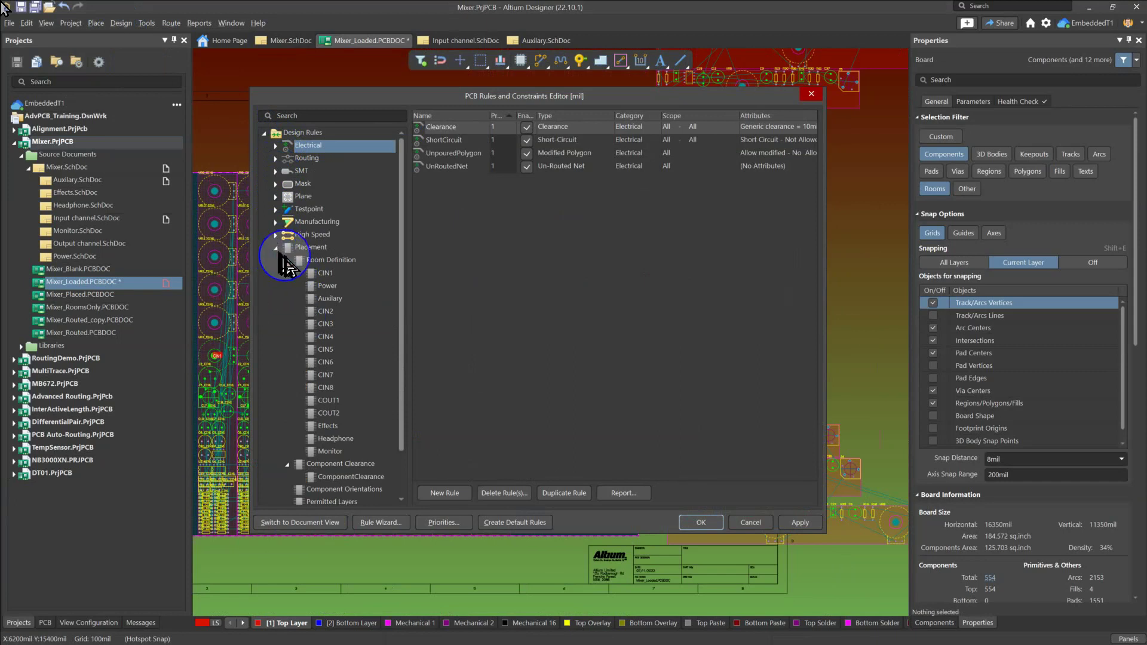
pyautogui.click(320, 261)
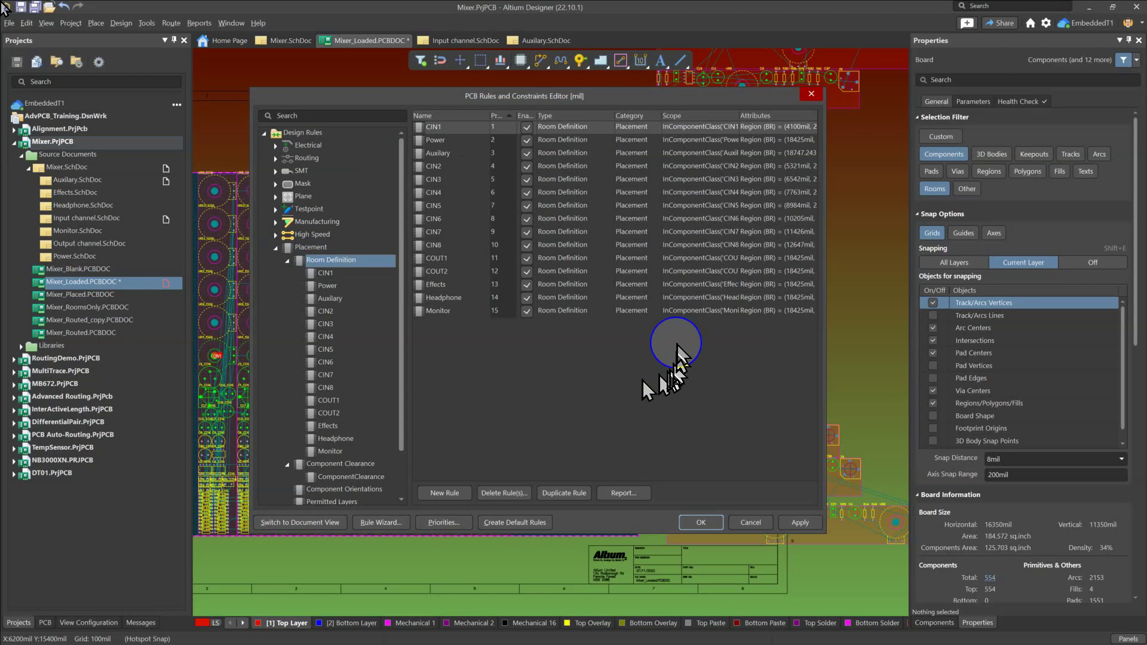
pyautogui.click(326, 272)
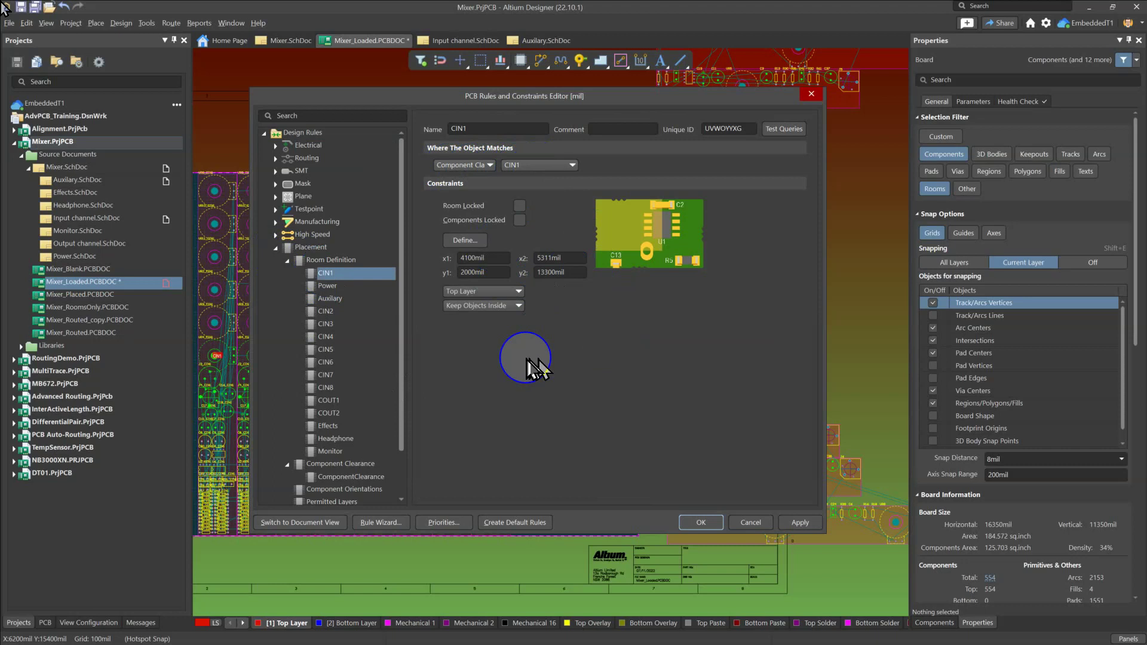
pyautogui.click(328, 262)
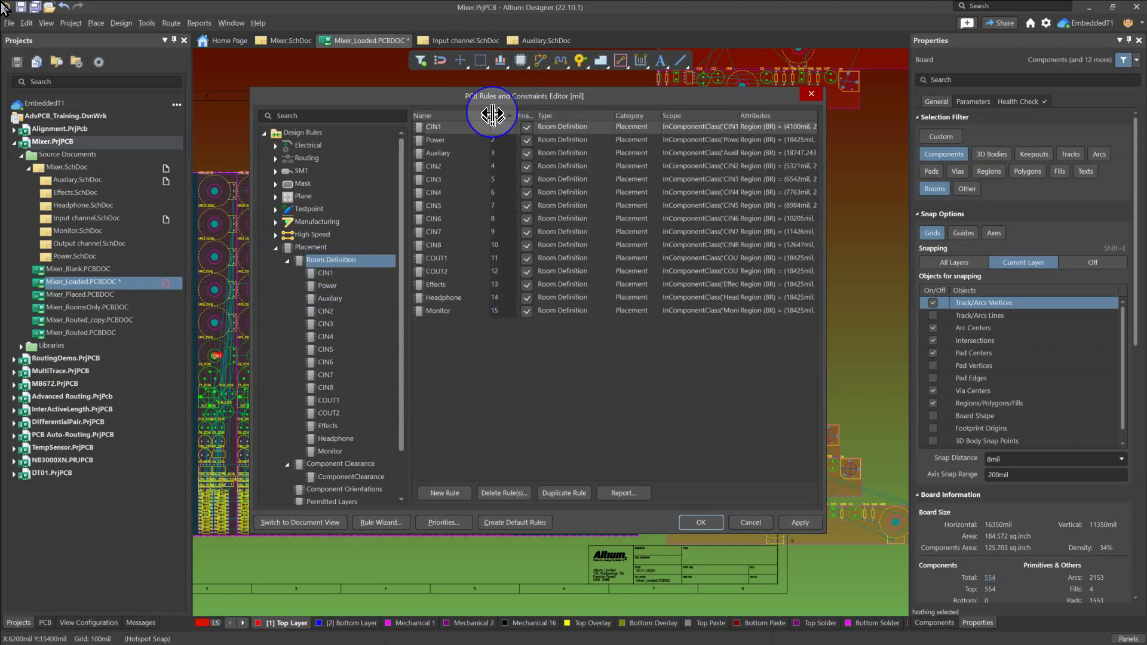
# Disable all fifteen Room Definition placement rules, from CIN1 and Power through Headphone and Monitor, and accept the rule changes.
pyautogui.moveTo(490, 104); pyautogui.dragTo(380, 137)
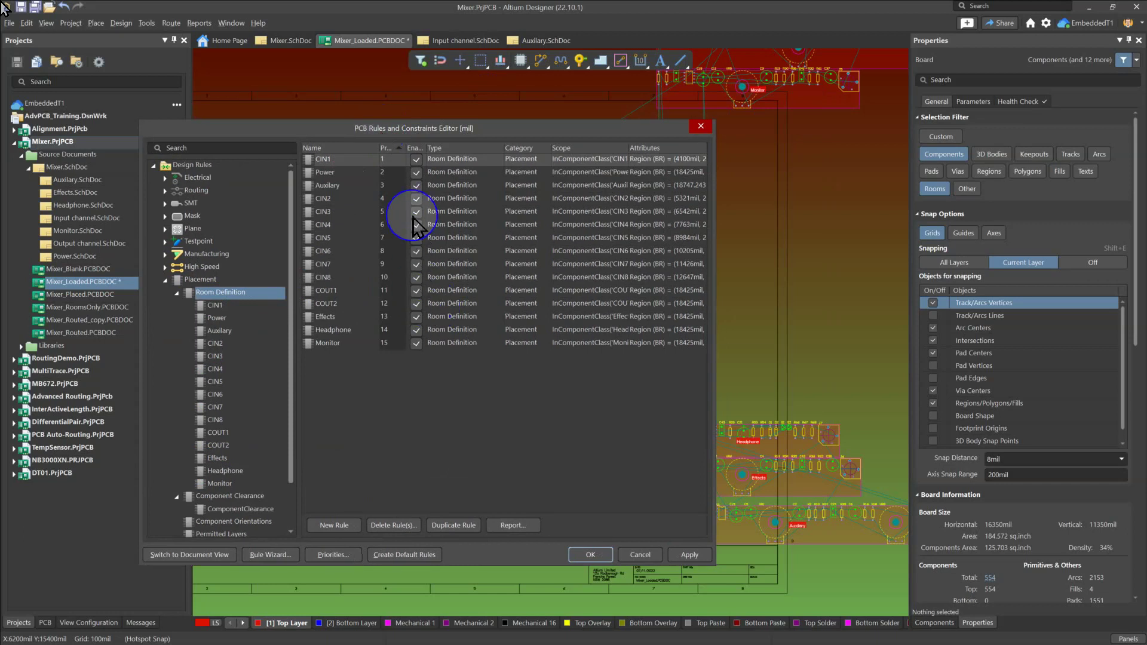
pyautogui.click(417, 159)
pyautogui.click(417, 172)
pyautogui.click(416, 186)
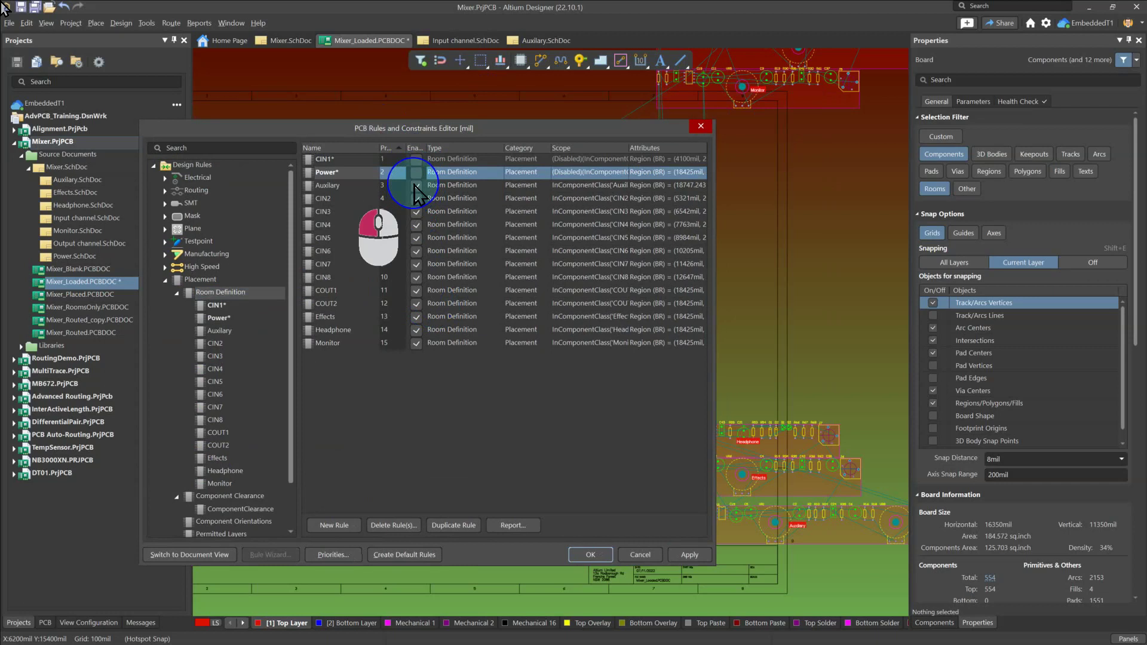
pyautogui.click(418, 200)
pyautogui.click(420, 212)
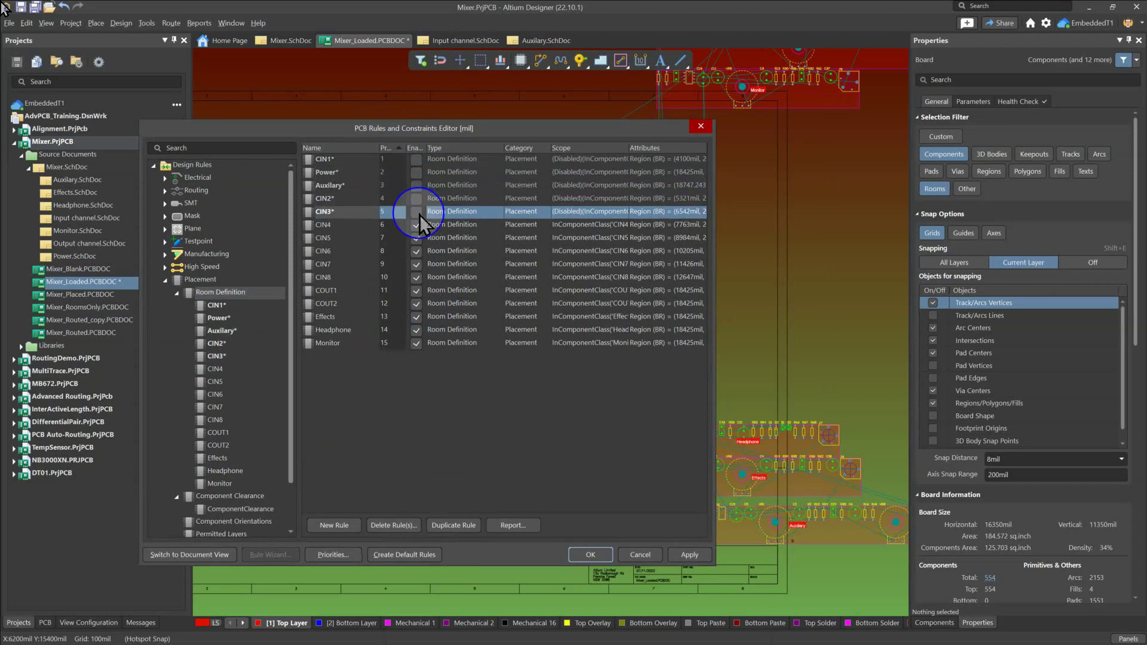
pyautogui.click(420, 225)
pyautogui.click(417, 238)
pyautogui.click(416, 251)
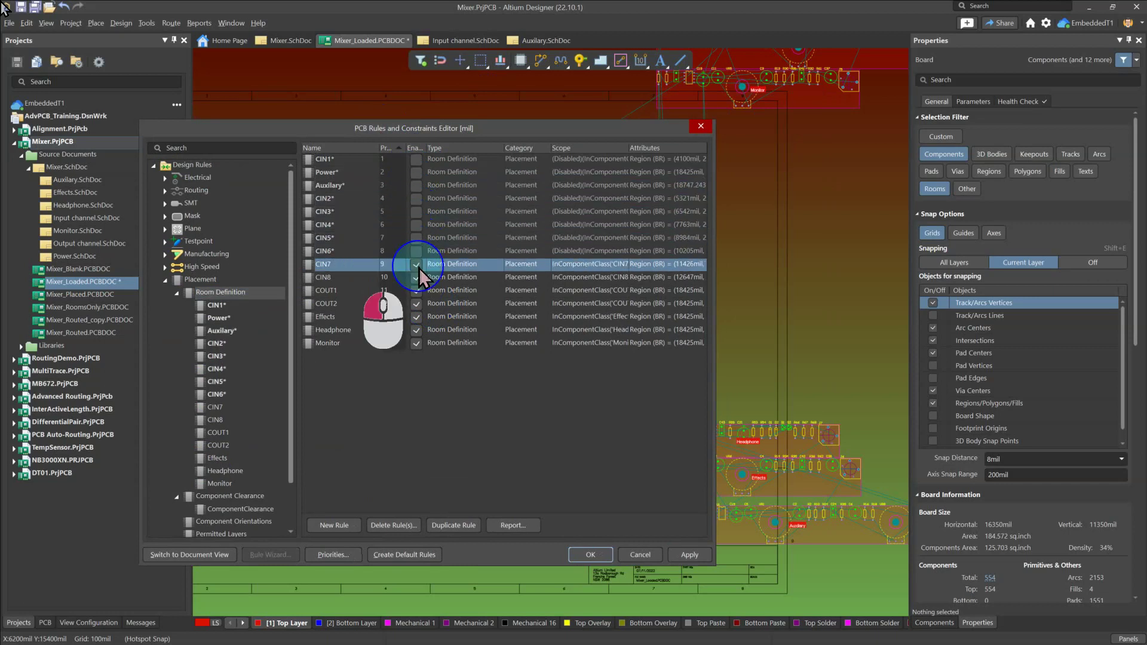
pyautogui.click(416, 264)
pyautogui.click(416, 277)
pyautogui.click(416, 291)
pyautogui.click(417, 303)
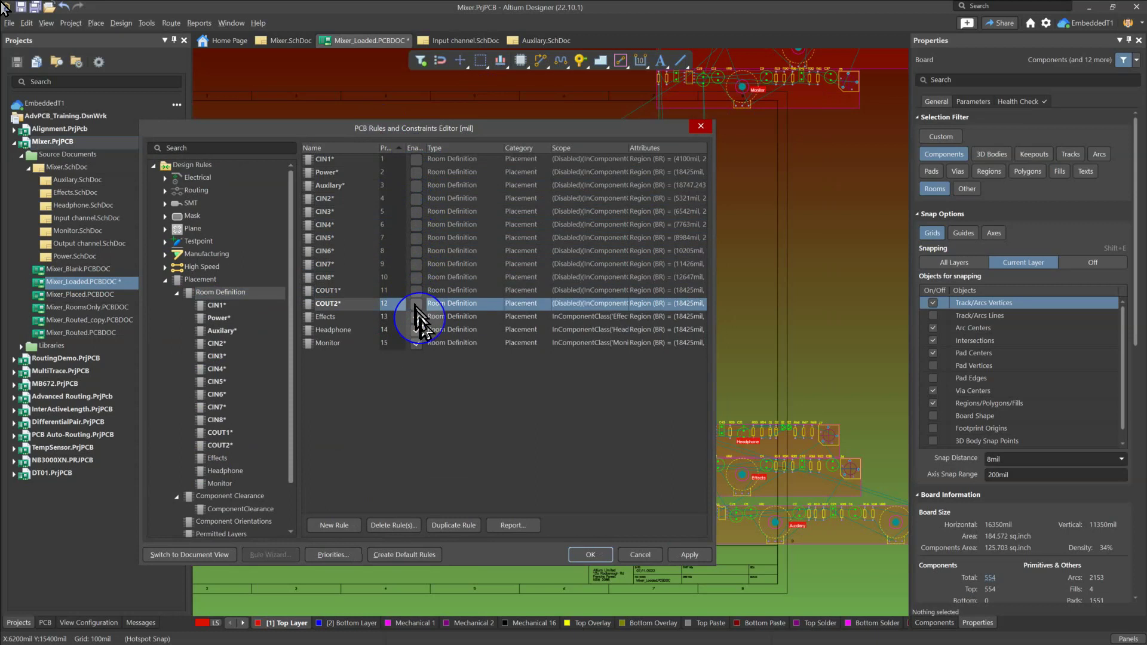
pyautogui.click(417, 317)
pyautogui.click(416, 330)
pyautogui.click(417, 343)
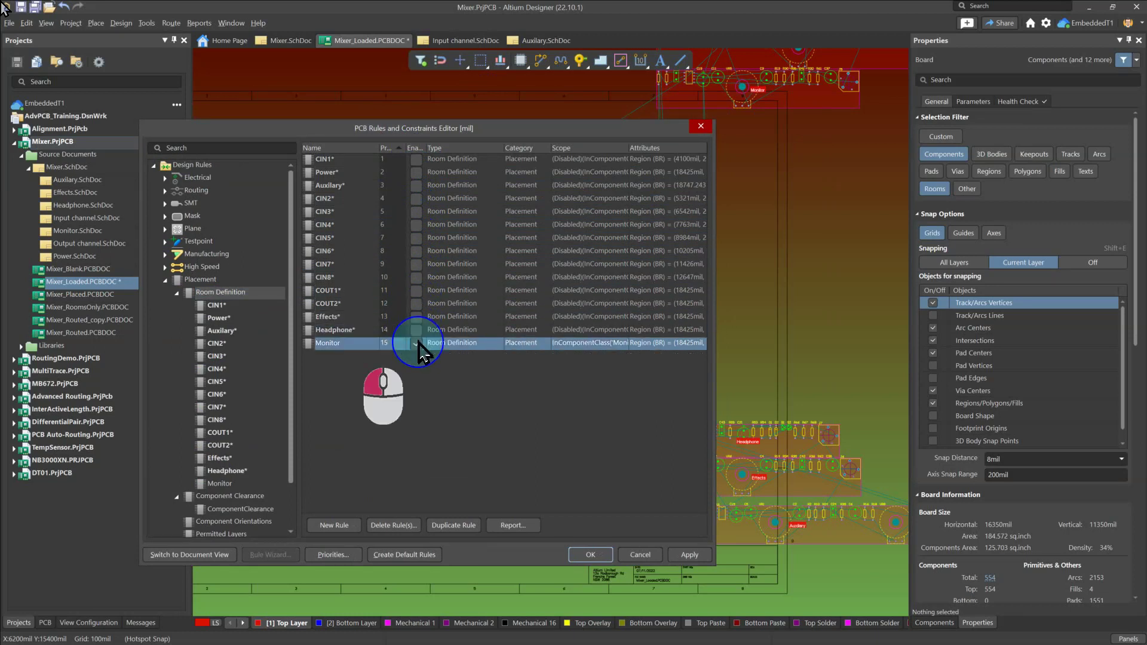
pyautogui.click(588, 555)
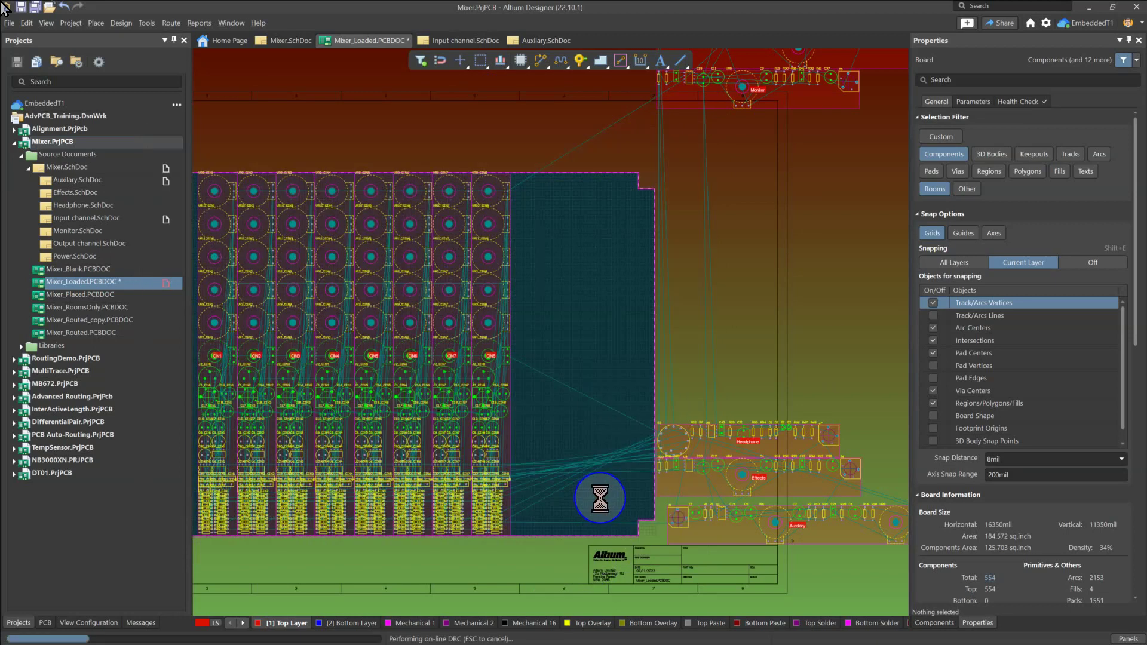
# Move the Effects room onto the board's upper right edge, rotated 90 degrees, with its first vertex at about X 18274 mil, Y 6447 mil.
pyautogui.click(702, 497)
pyautogui.moveTo(700, 486); pyautogui.dragTo(623, 351)
pyautogui.press('space')
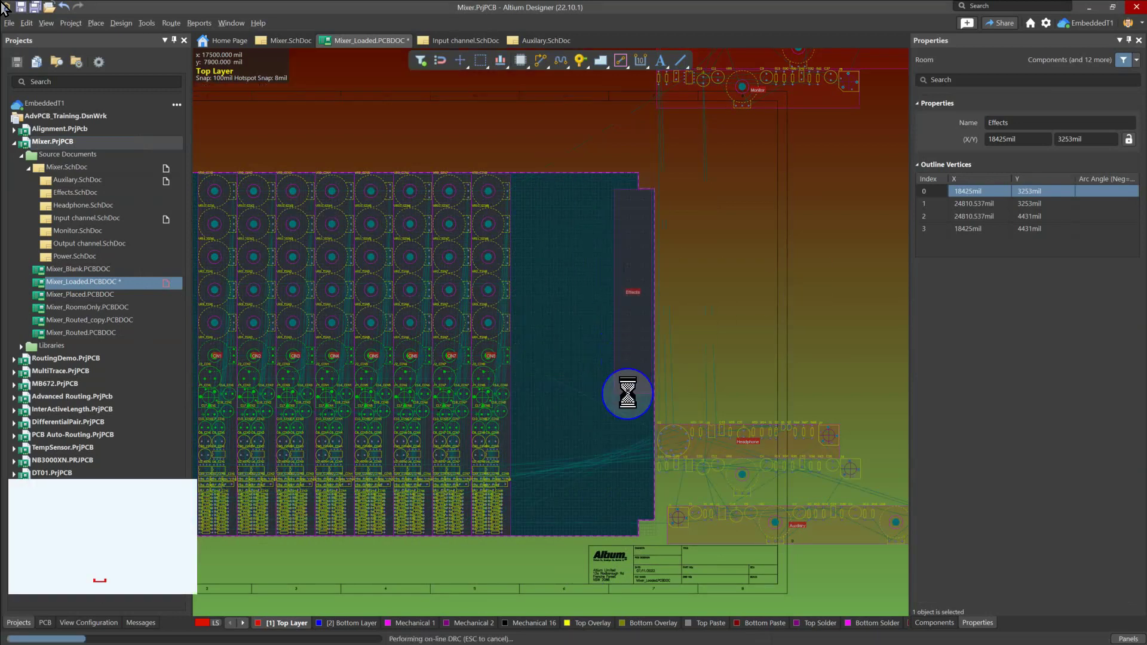
# Resize the Effects room so its lower edge lies at Y 9200 mil and its left edge at X 16600 mil.
pyautogui.click(635, 382)
pyautogui.moveTo(634, 385); pyautogui.dragTo(637, 300)
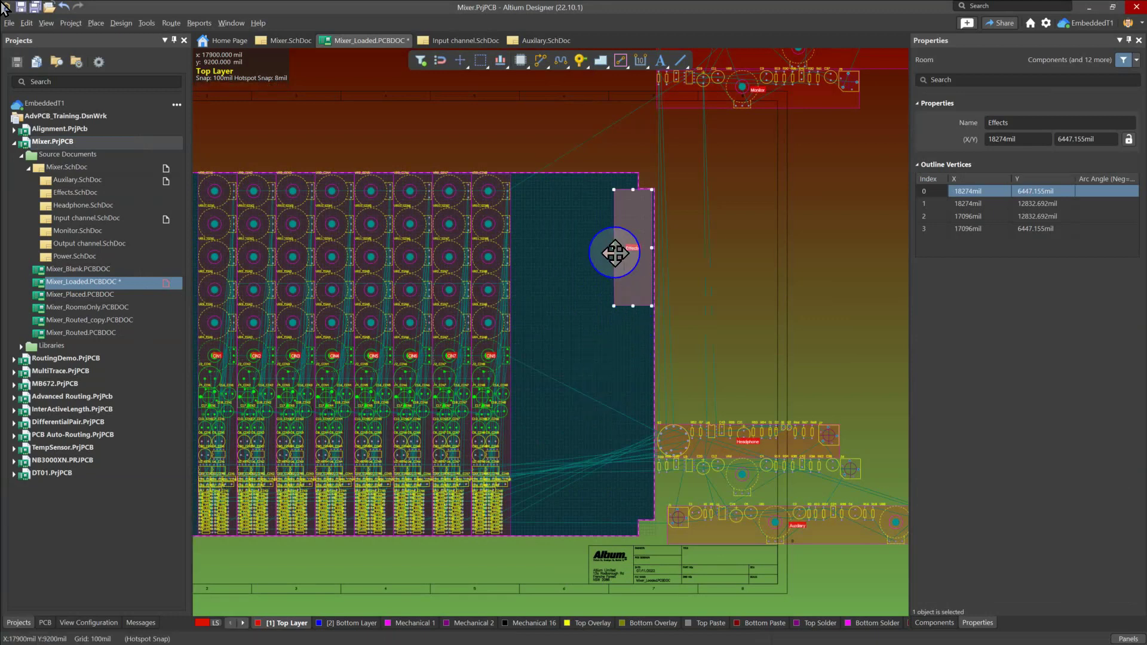
pyautogui.moveTo(615, 249); pyautogui.dragTo(599, 247)
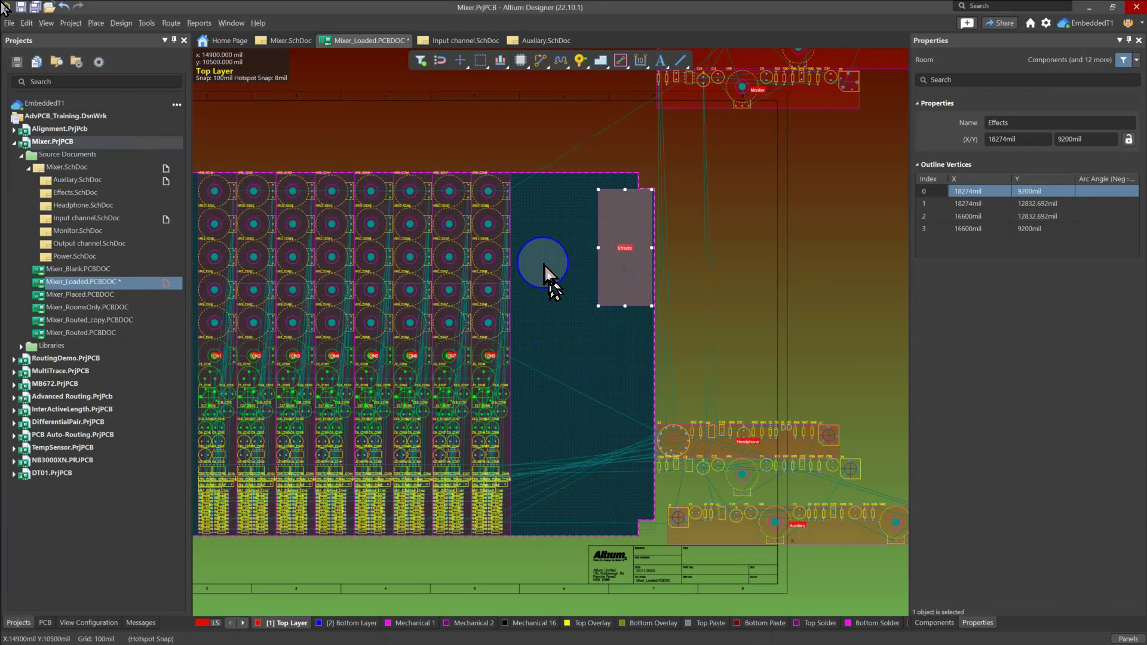
pyautogui.click(147, 24)
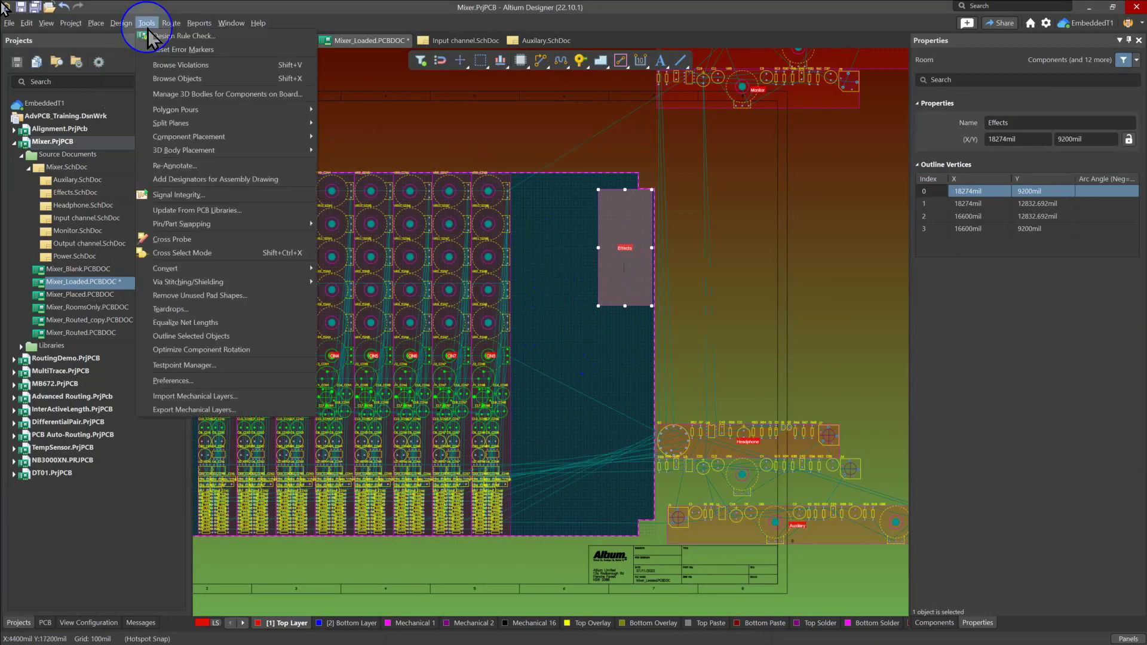
pyautogui.moveTo(263, 137)
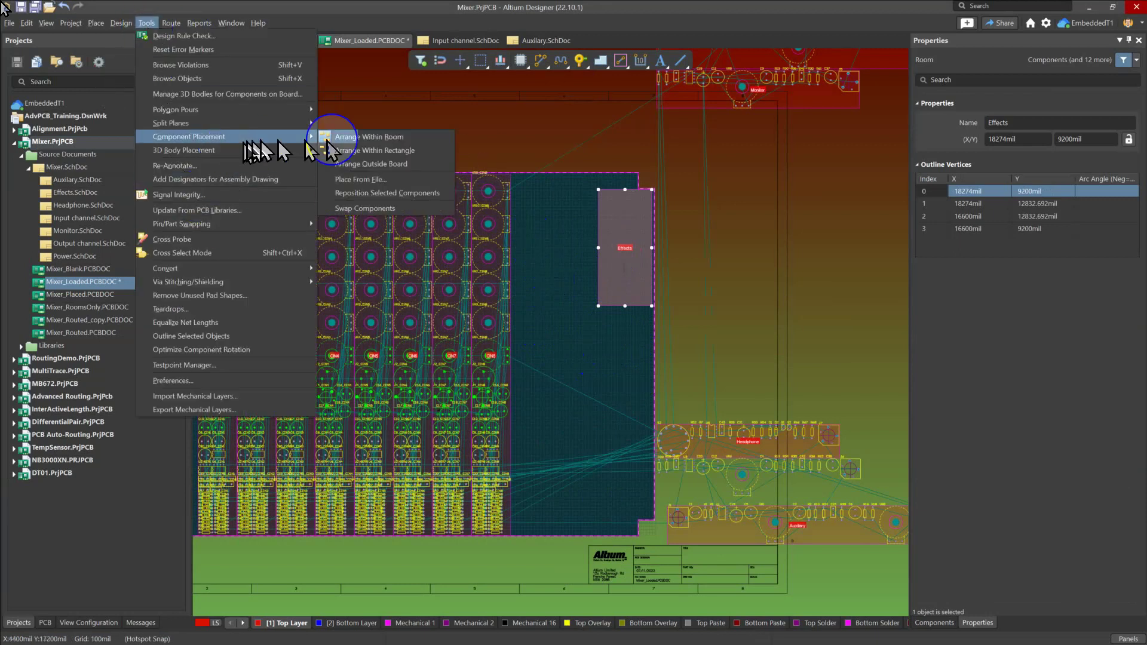
pyautogui.click(382, 142)
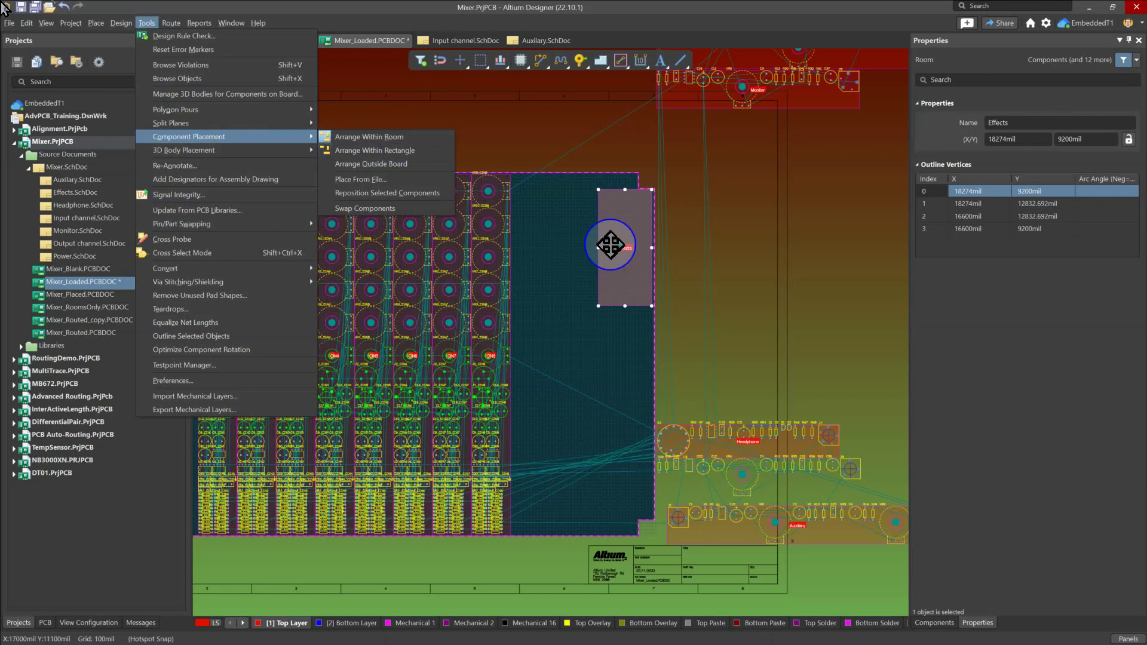
pyautogui.click(618, 251)
pyautogui.press('Escape')
pyautogui.press('Escape')
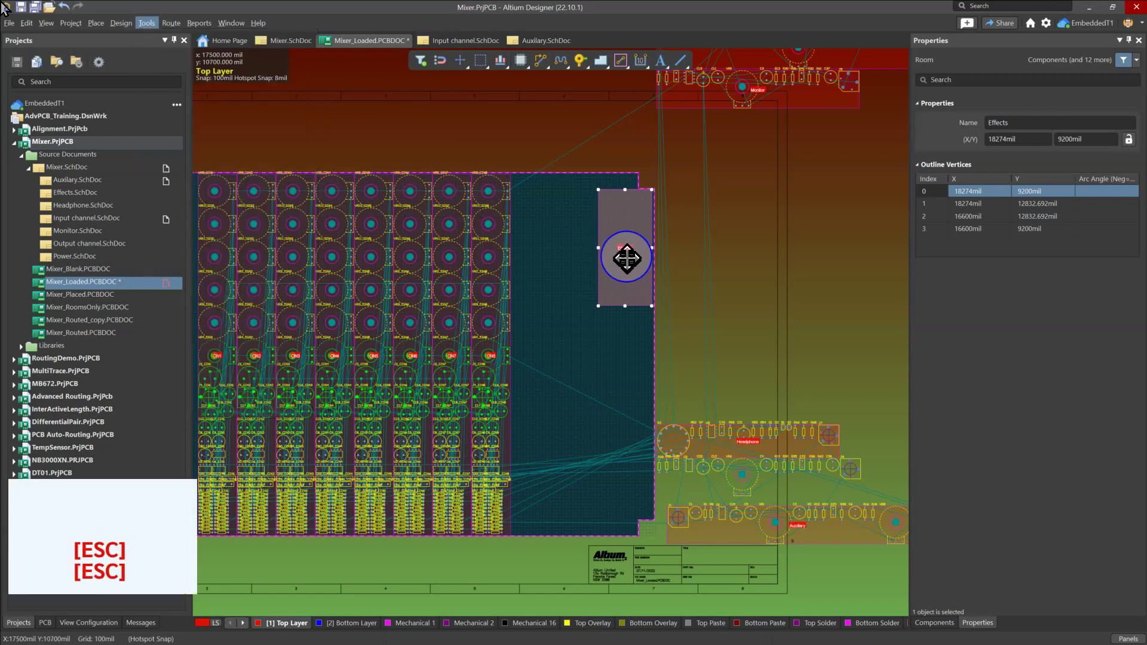
# Deselect the Effects room and bring the entire board outline into view.
pyautogui.moveTo(571, 307); pyautogui.dragTo(640, 294, button='right')
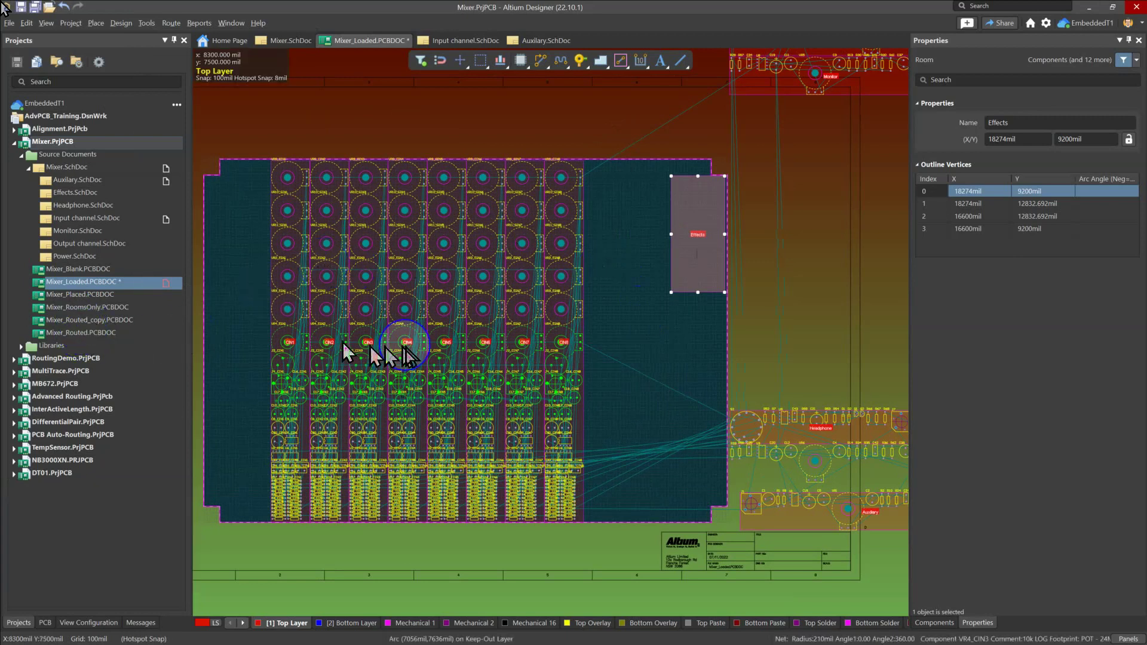
pyautogui.moveTo(598, 329); pyautogui.dragTo(615, 333, button='right')
pyautogui.click(489, 153)
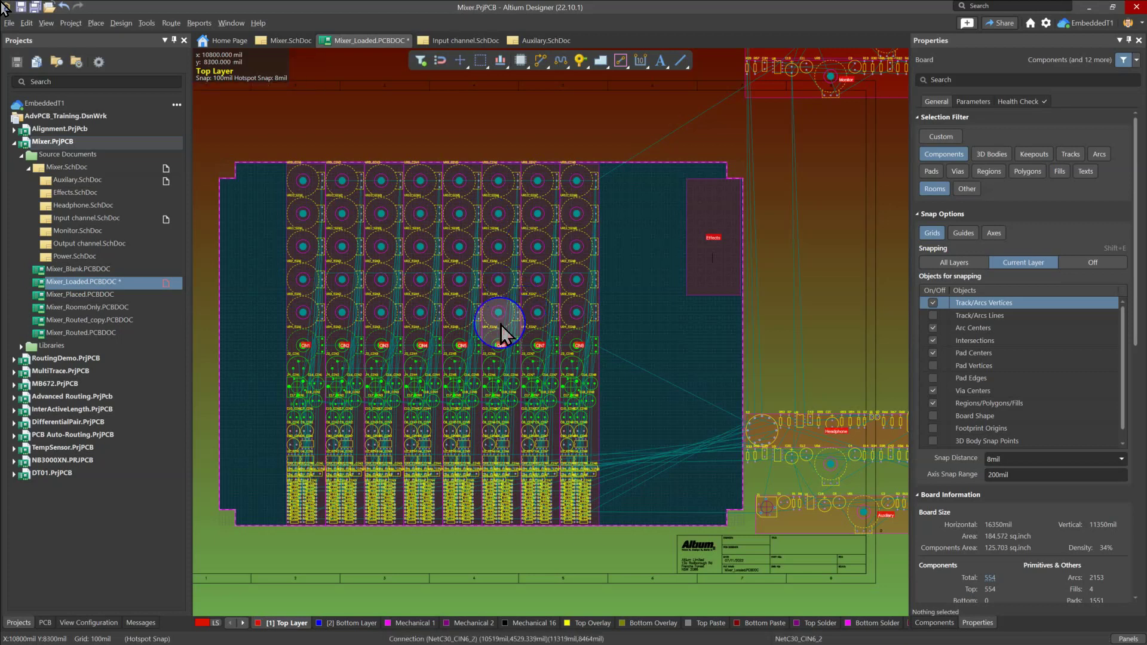
pyautogui.hscroll(-1, 478, 306)
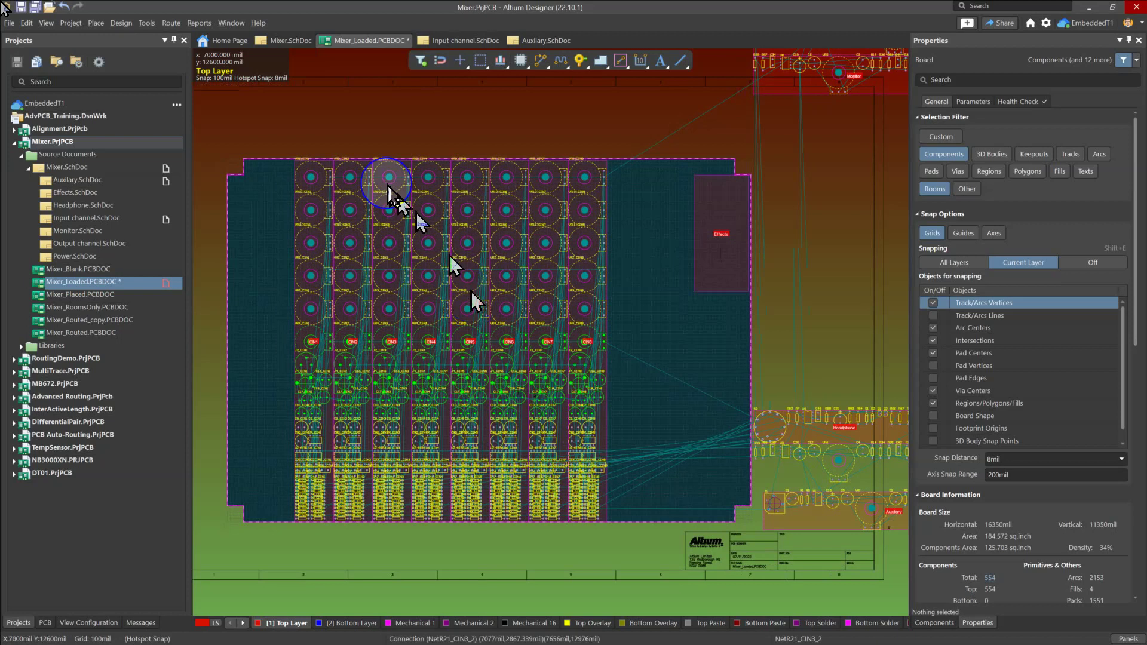
pyautogui.hscroll(-1, 484, 156)
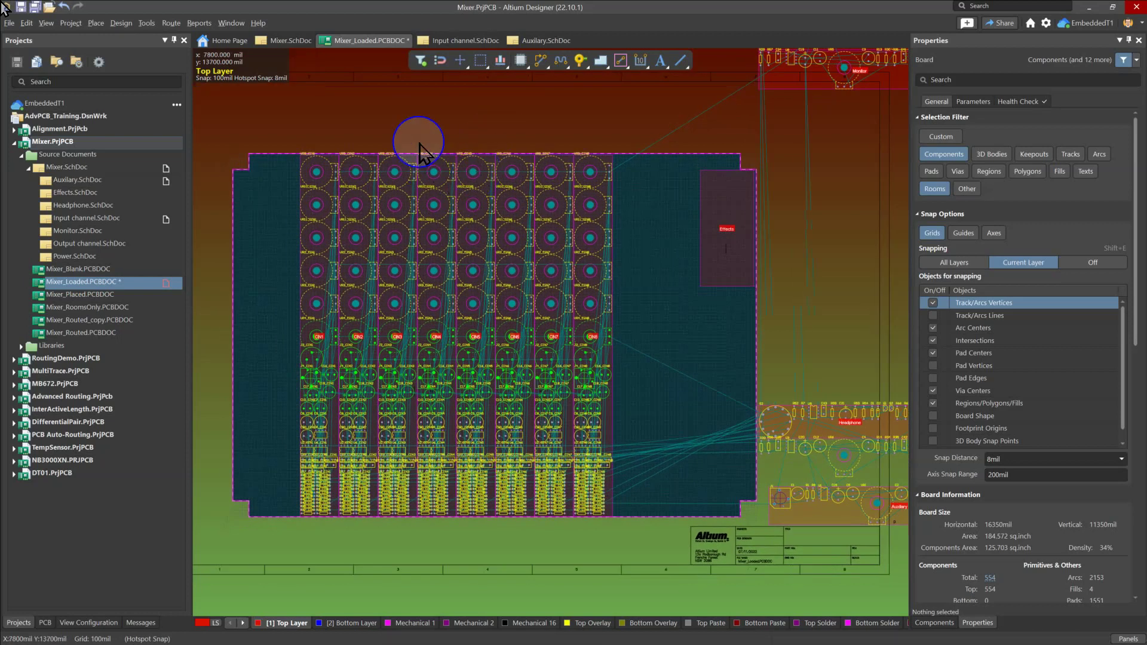
pyautogui.click(121, 23)
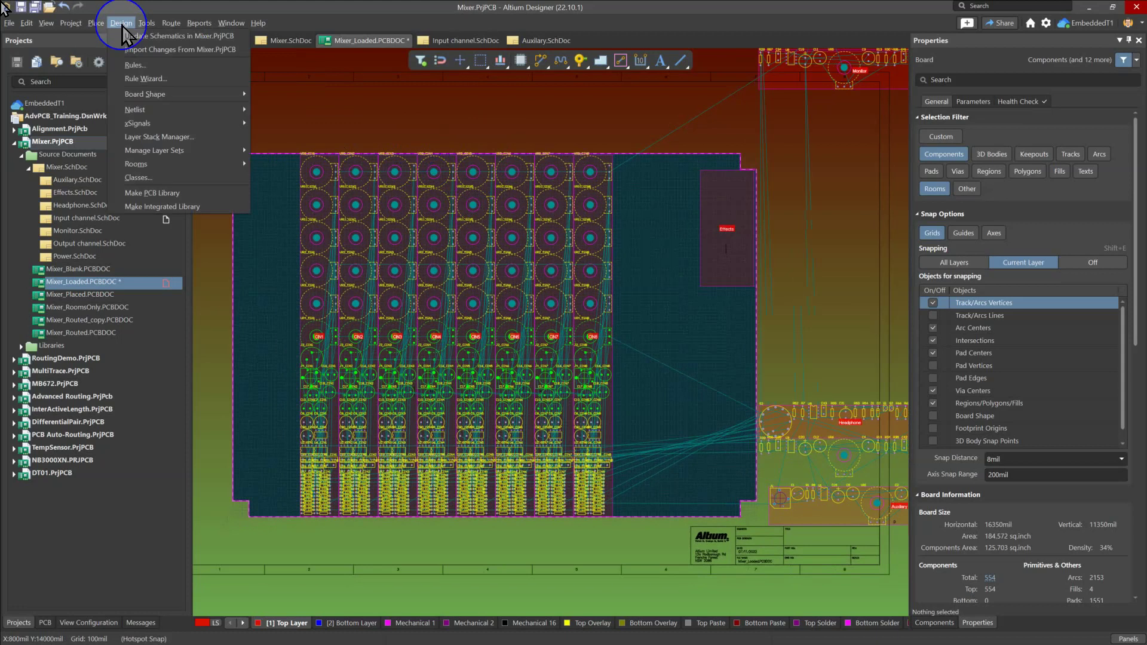
pyautogui.moveTo(146, 164)
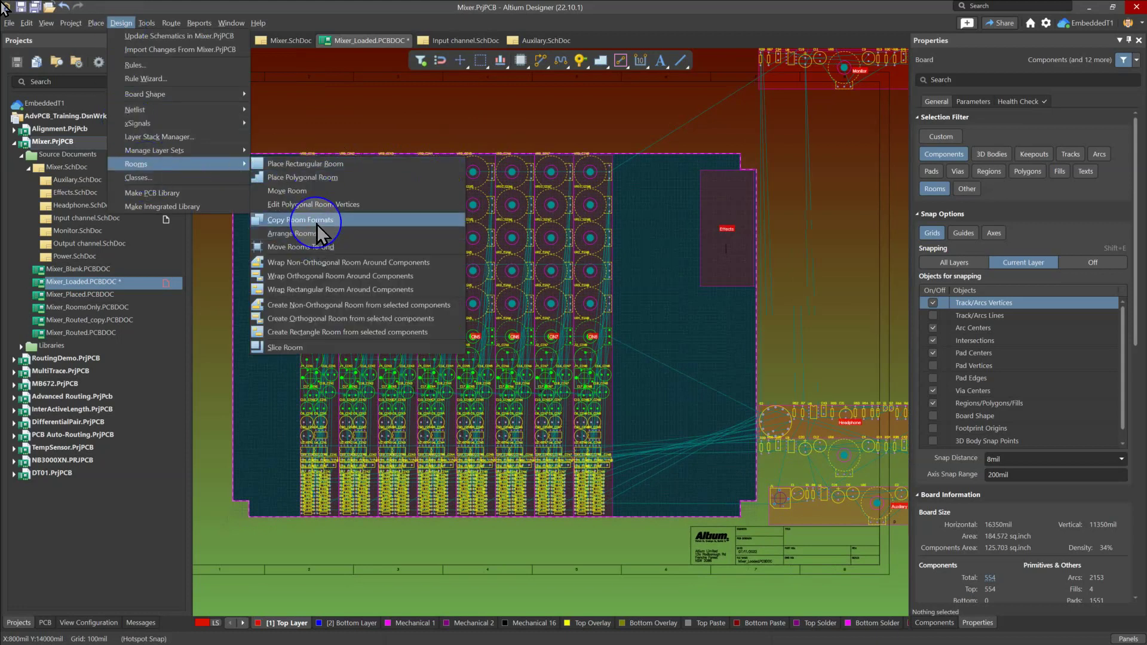
pyautogui.press('Escape')
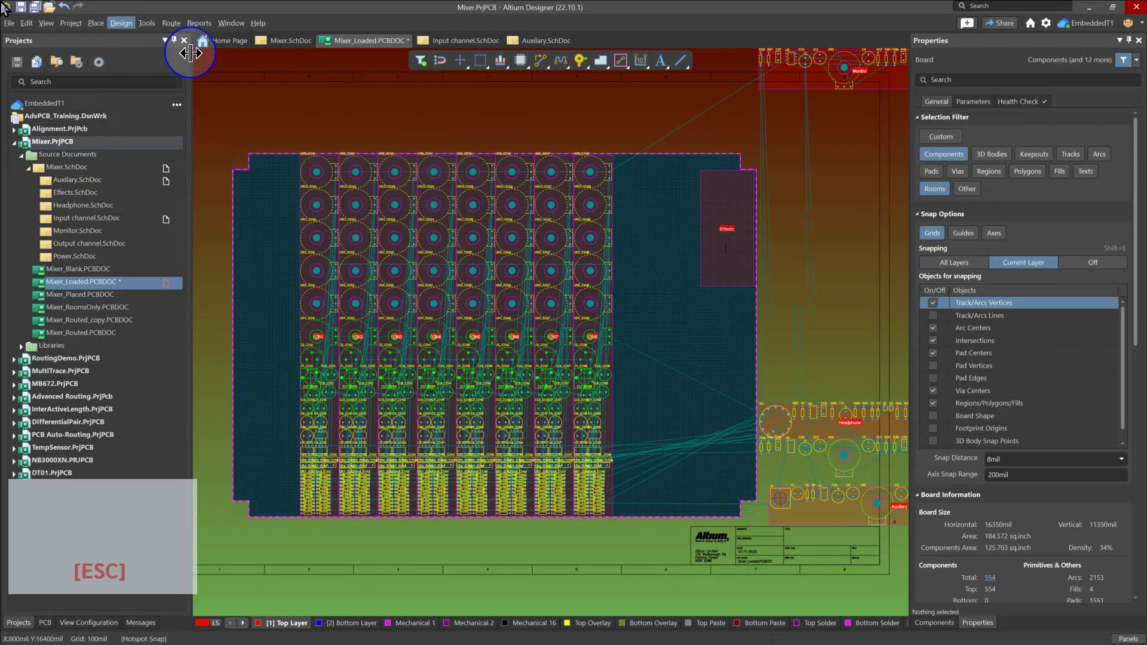
pyautogui.click(147, 23)
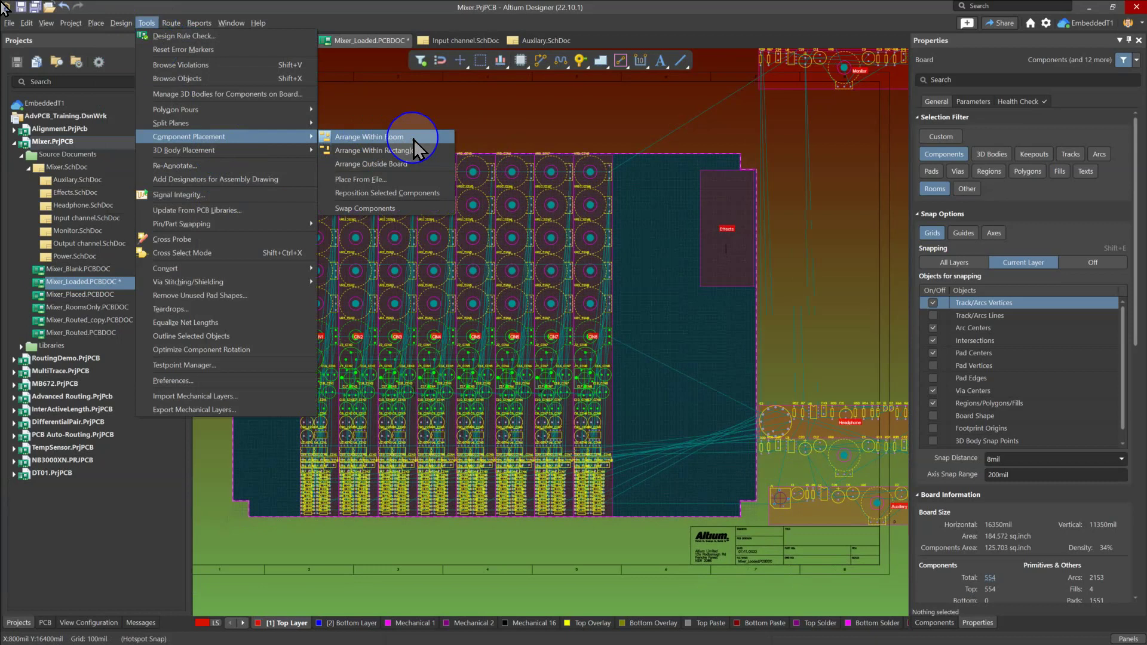
pyautogui.press('Escape')
pyautogui.press('Escape')
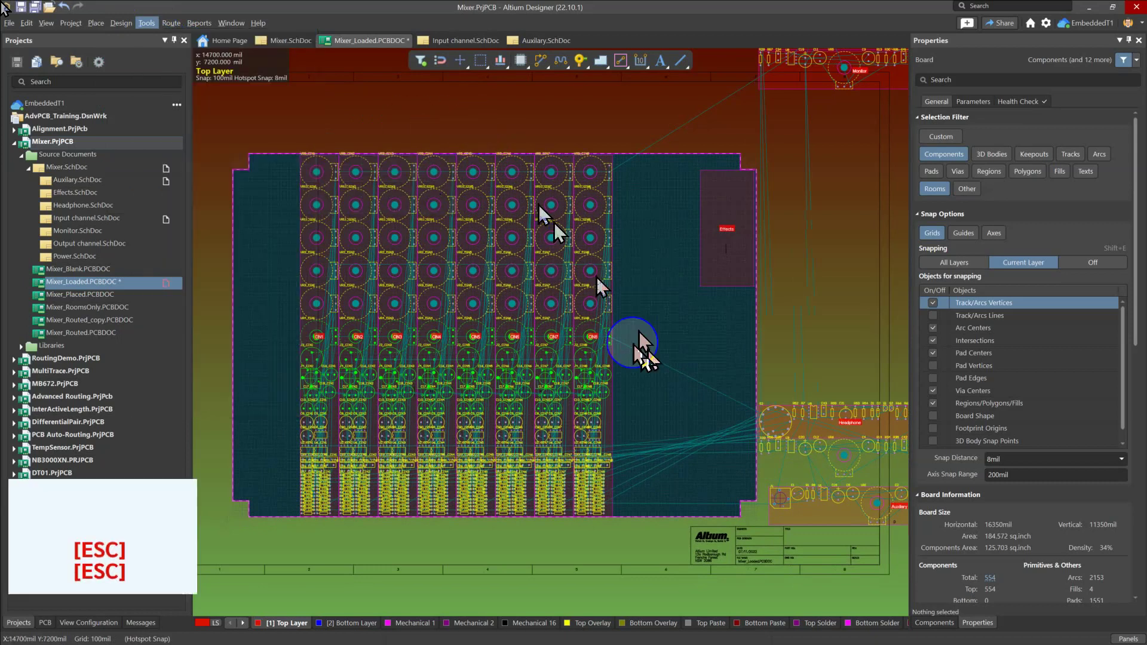
pyautogui.scroll(1, 686, 360)
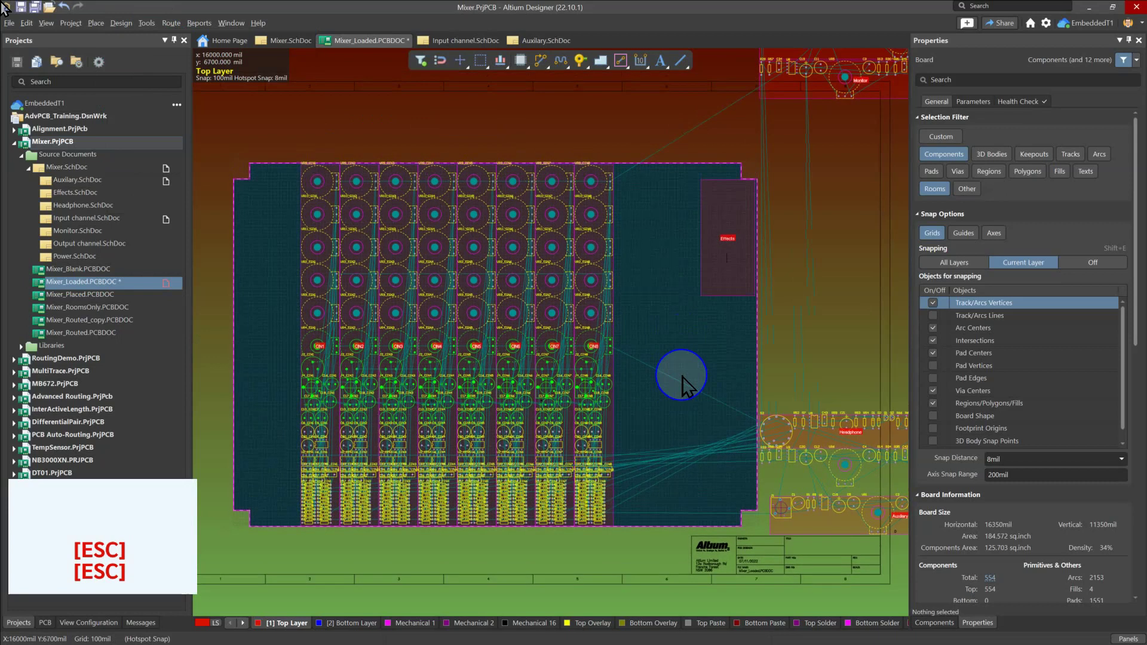